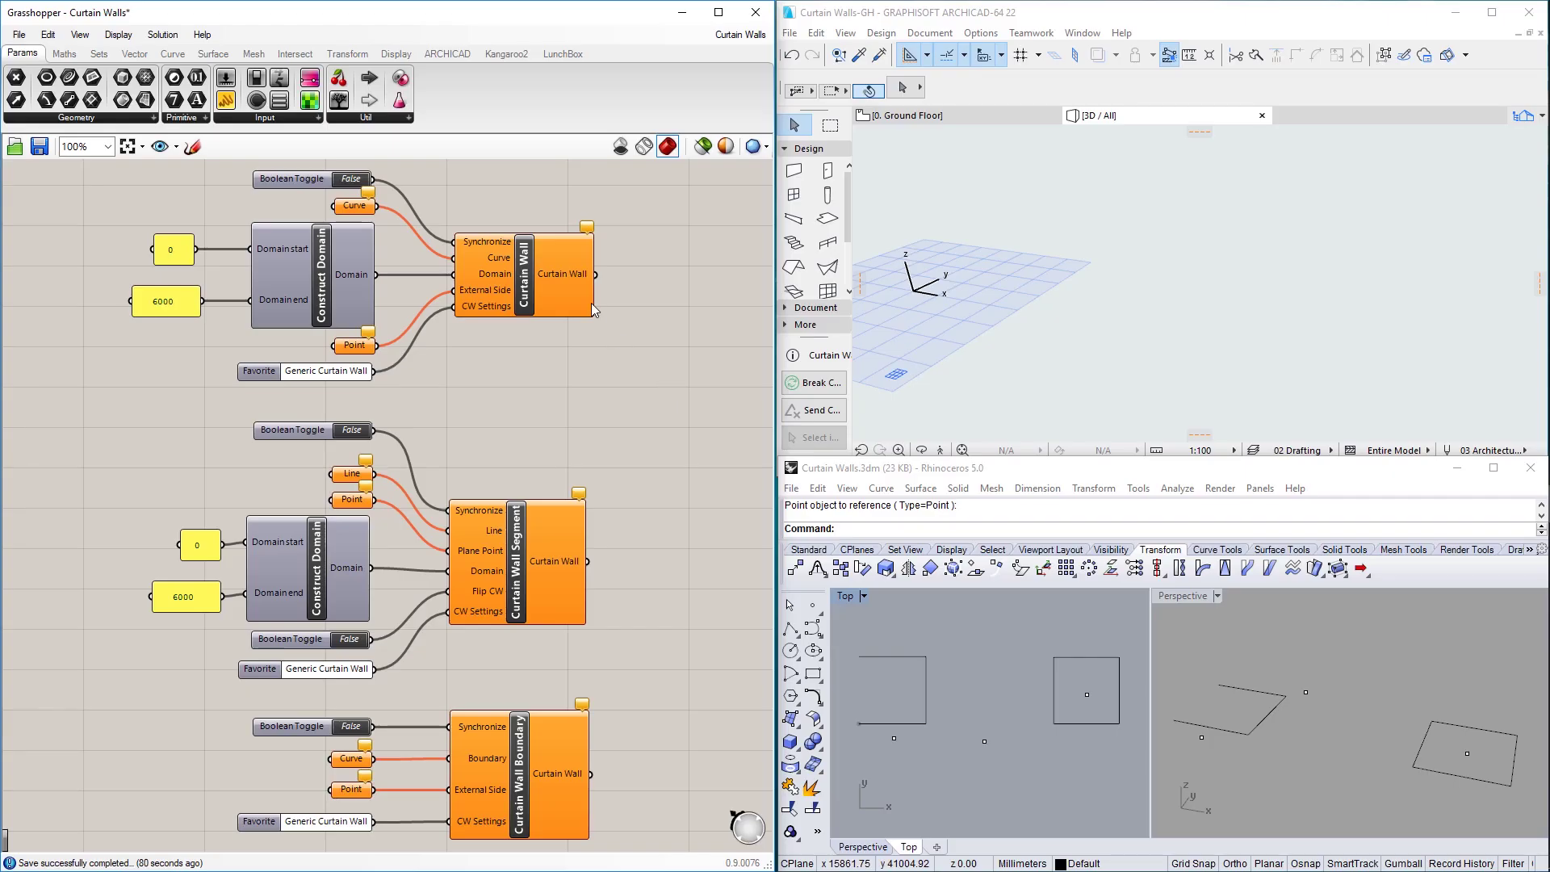
# Display the ARCHICAD tab's components in the Grasshopper ribbon.
pyautogui.click(457, 55)
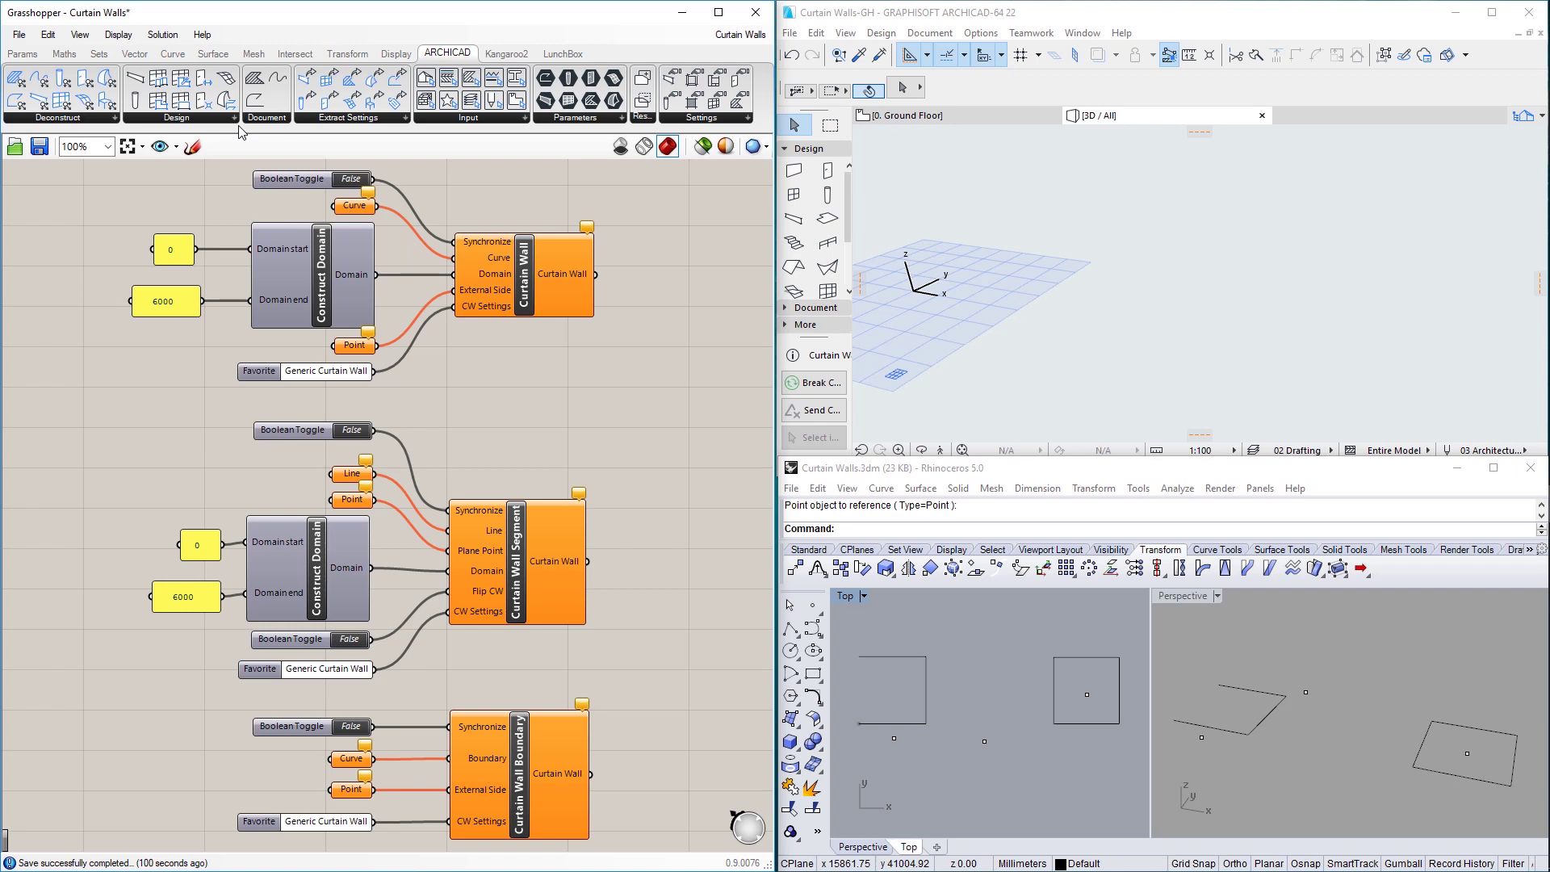
# Reference the Rhino rectangle as the Curtain Wall's curve input.
pyautogui.scroll(3, 395, 168)
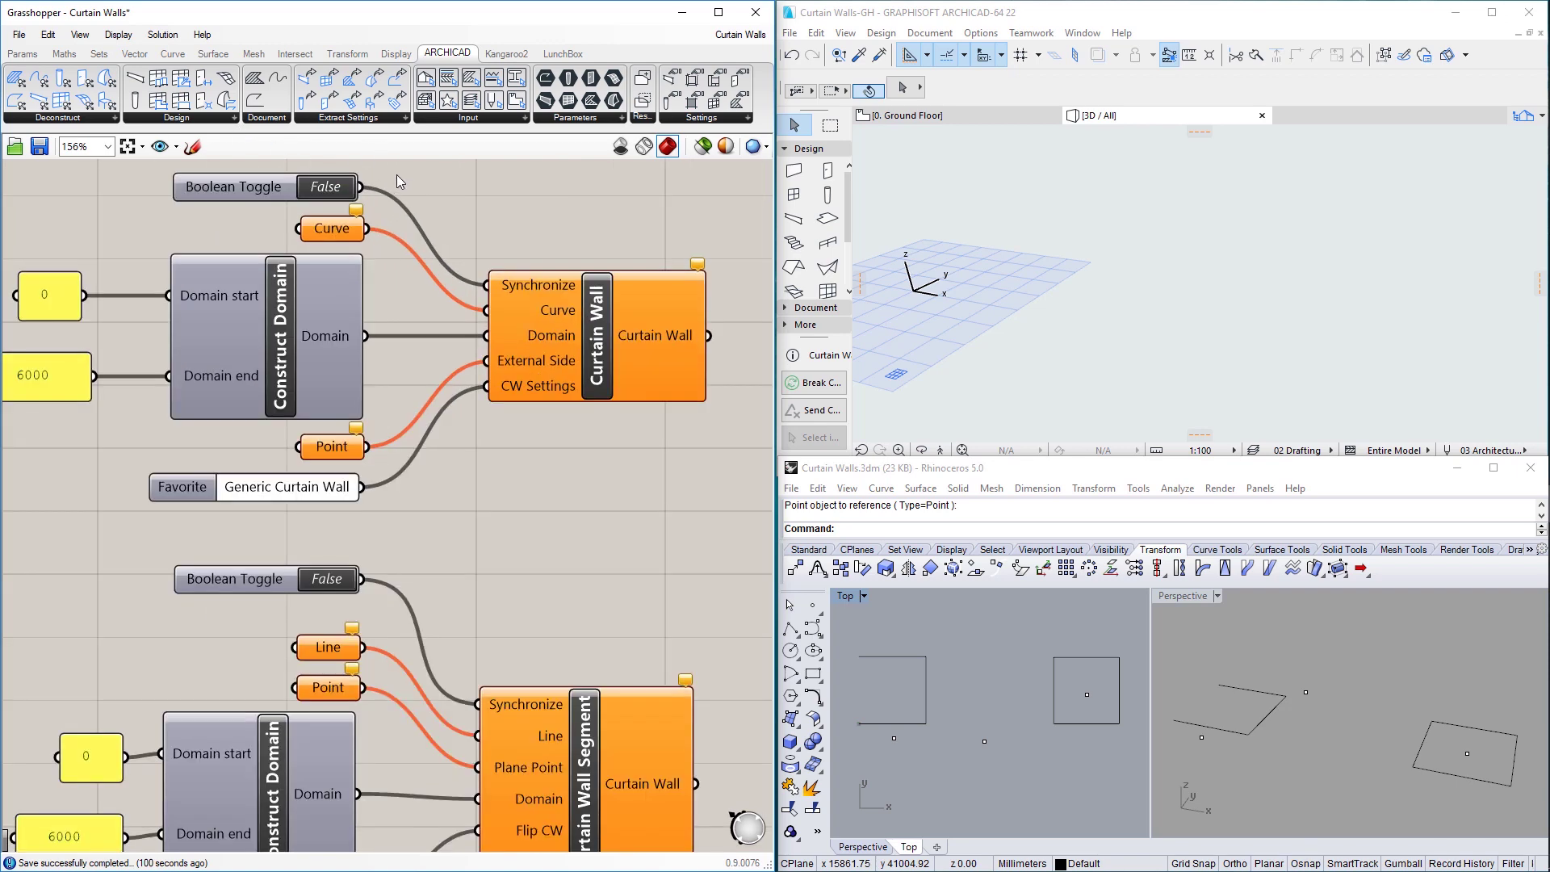
pyautogui.moveTo(417, 181); pyautogui.dragTo(454, 197, button='right')
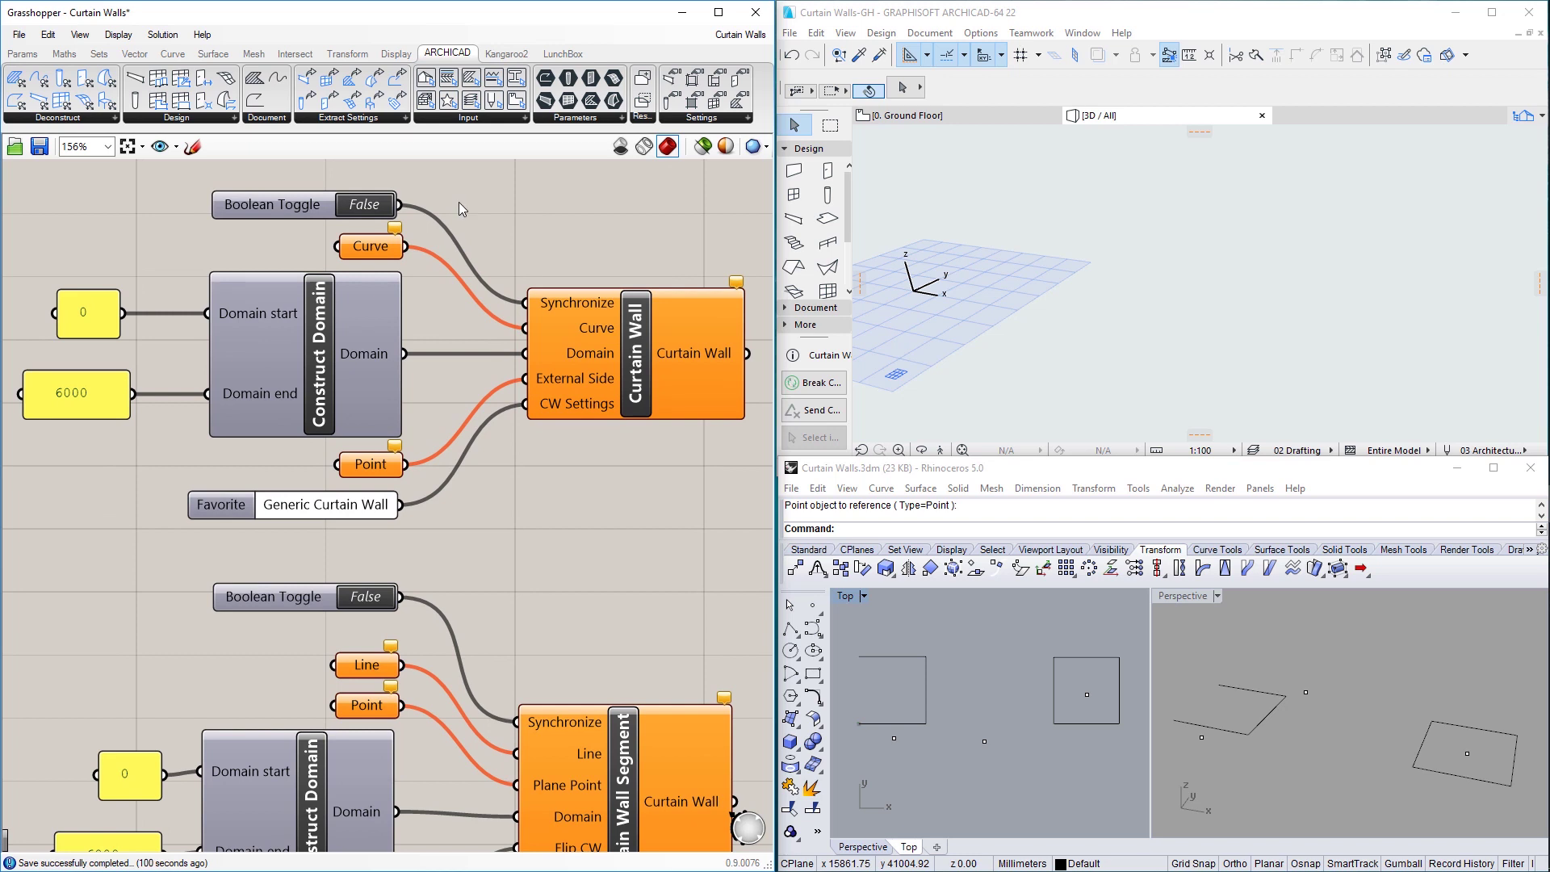
pyautogui.rightClick(376, 245)
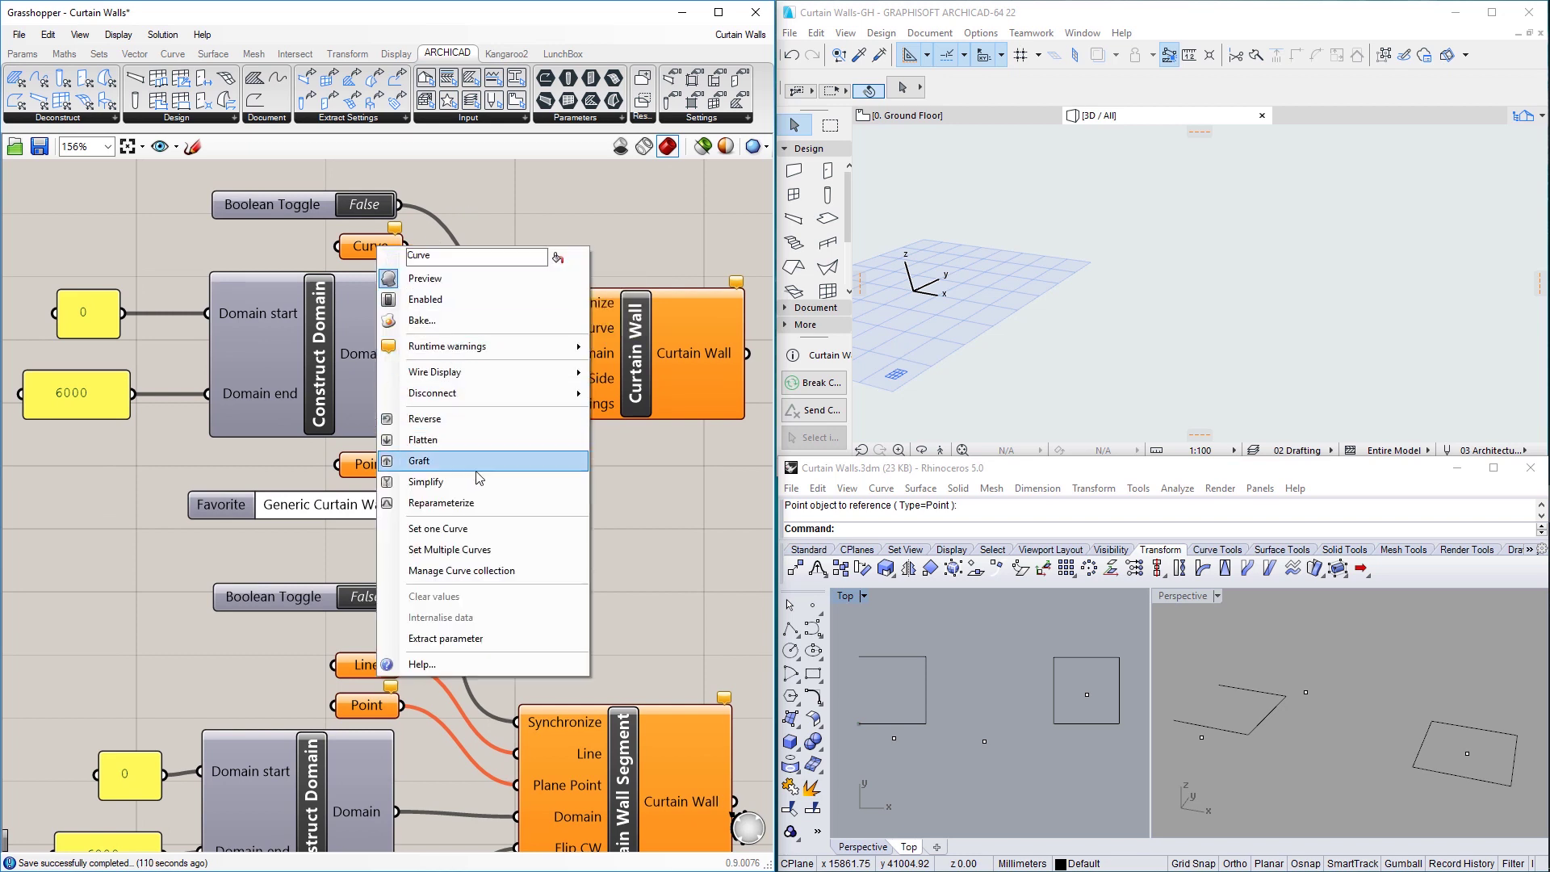
pyautogui.click(485, 530)
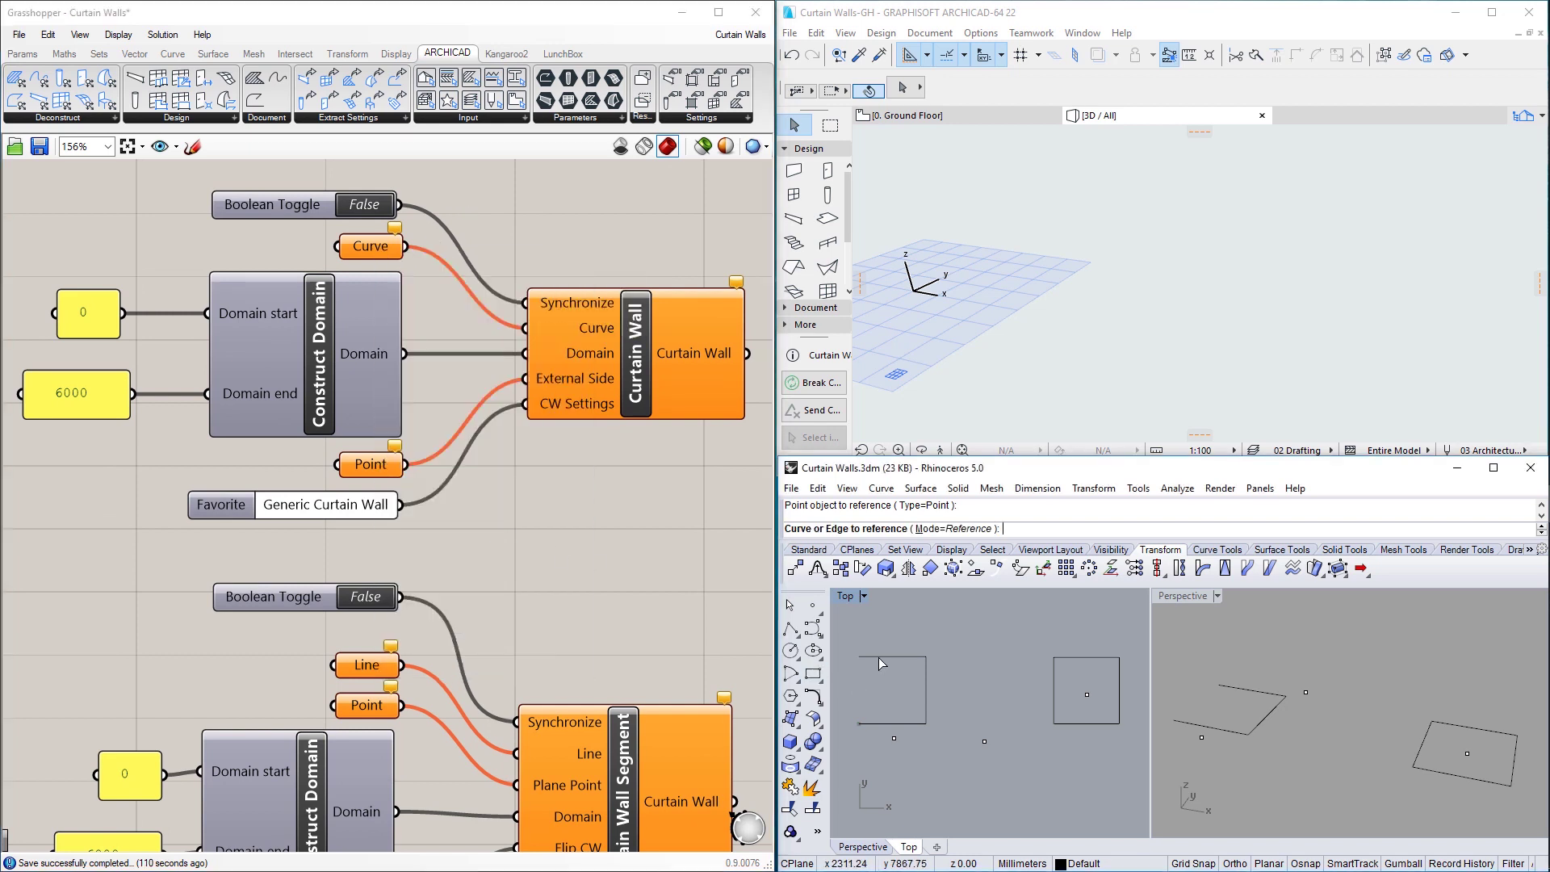
pyautogui.click(878, 658)
# Reference the Rhino point as the external side and set Synchronize to True.
pyautogui.rightClick(378, 458)
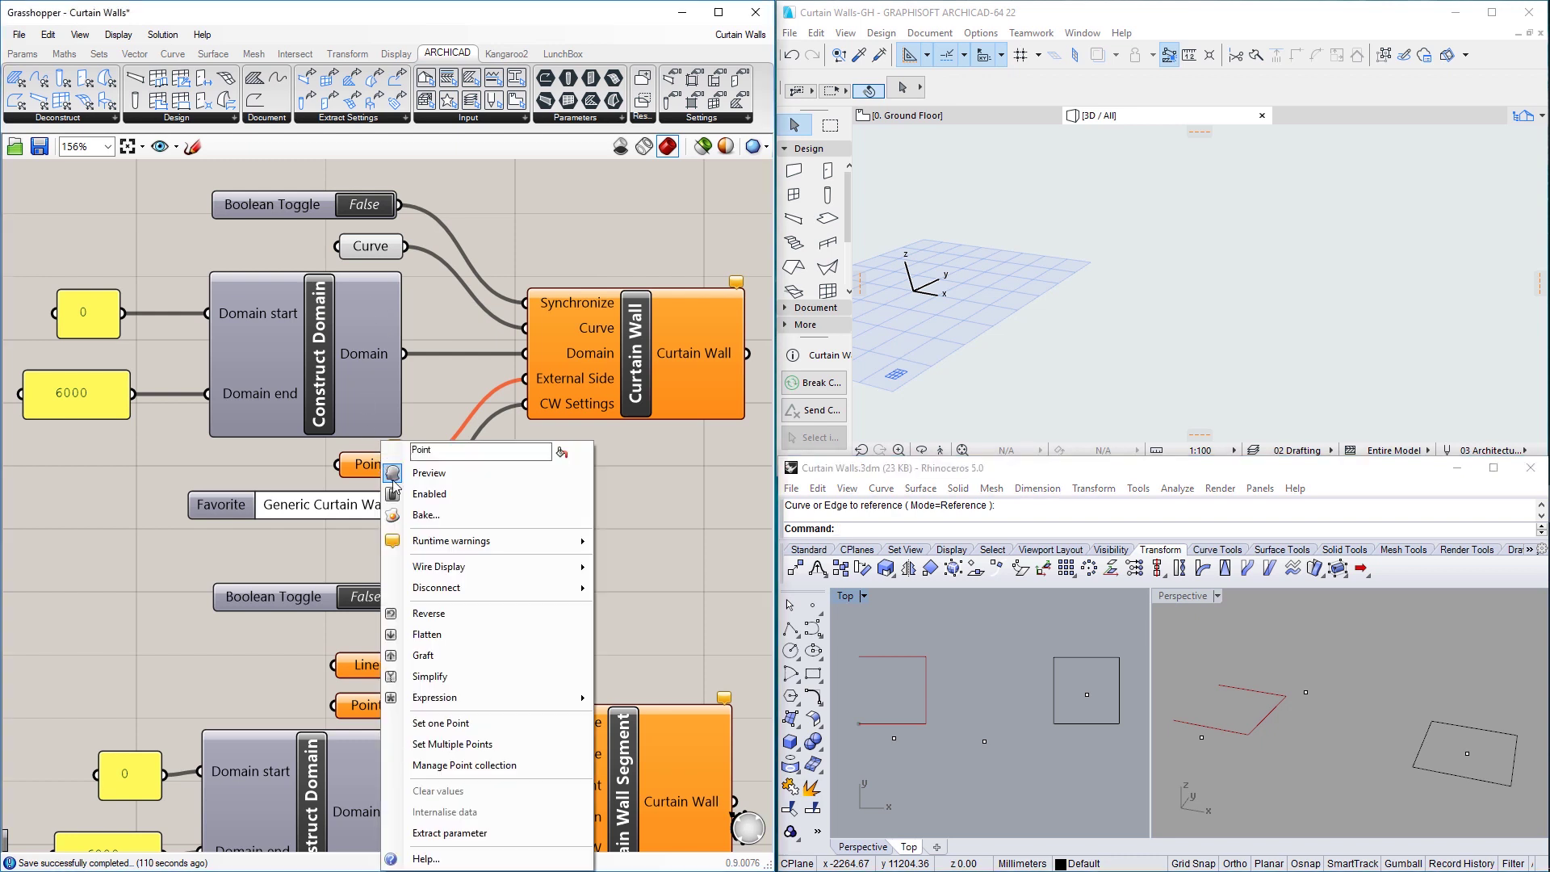
pyautogui.click(443, 723)
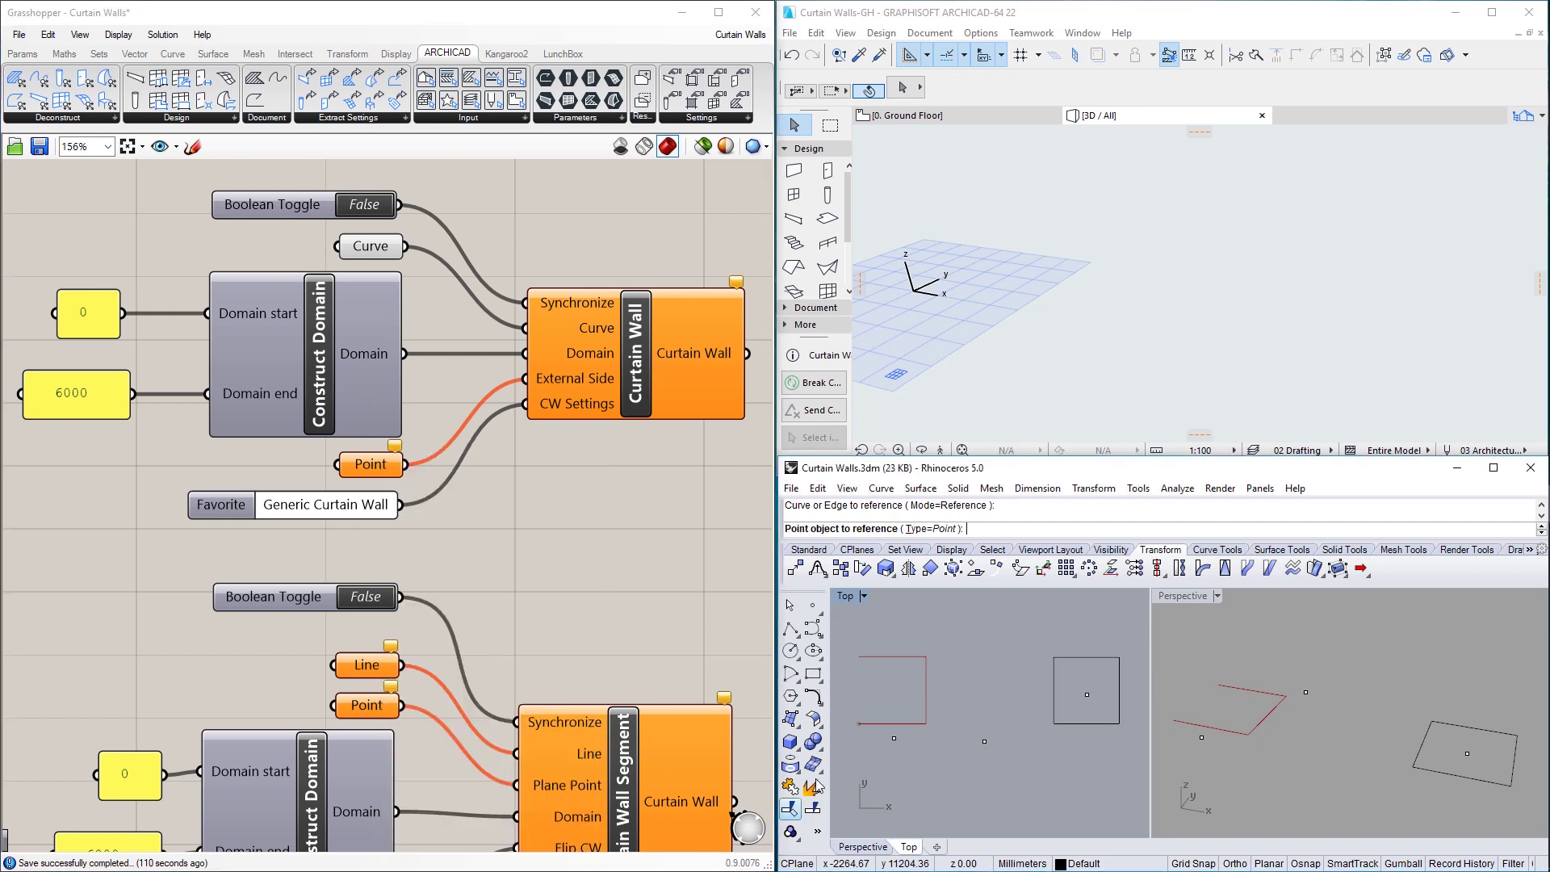
pyautogui.click(894, 738)
pyautogui.doubleClick(365, 207)
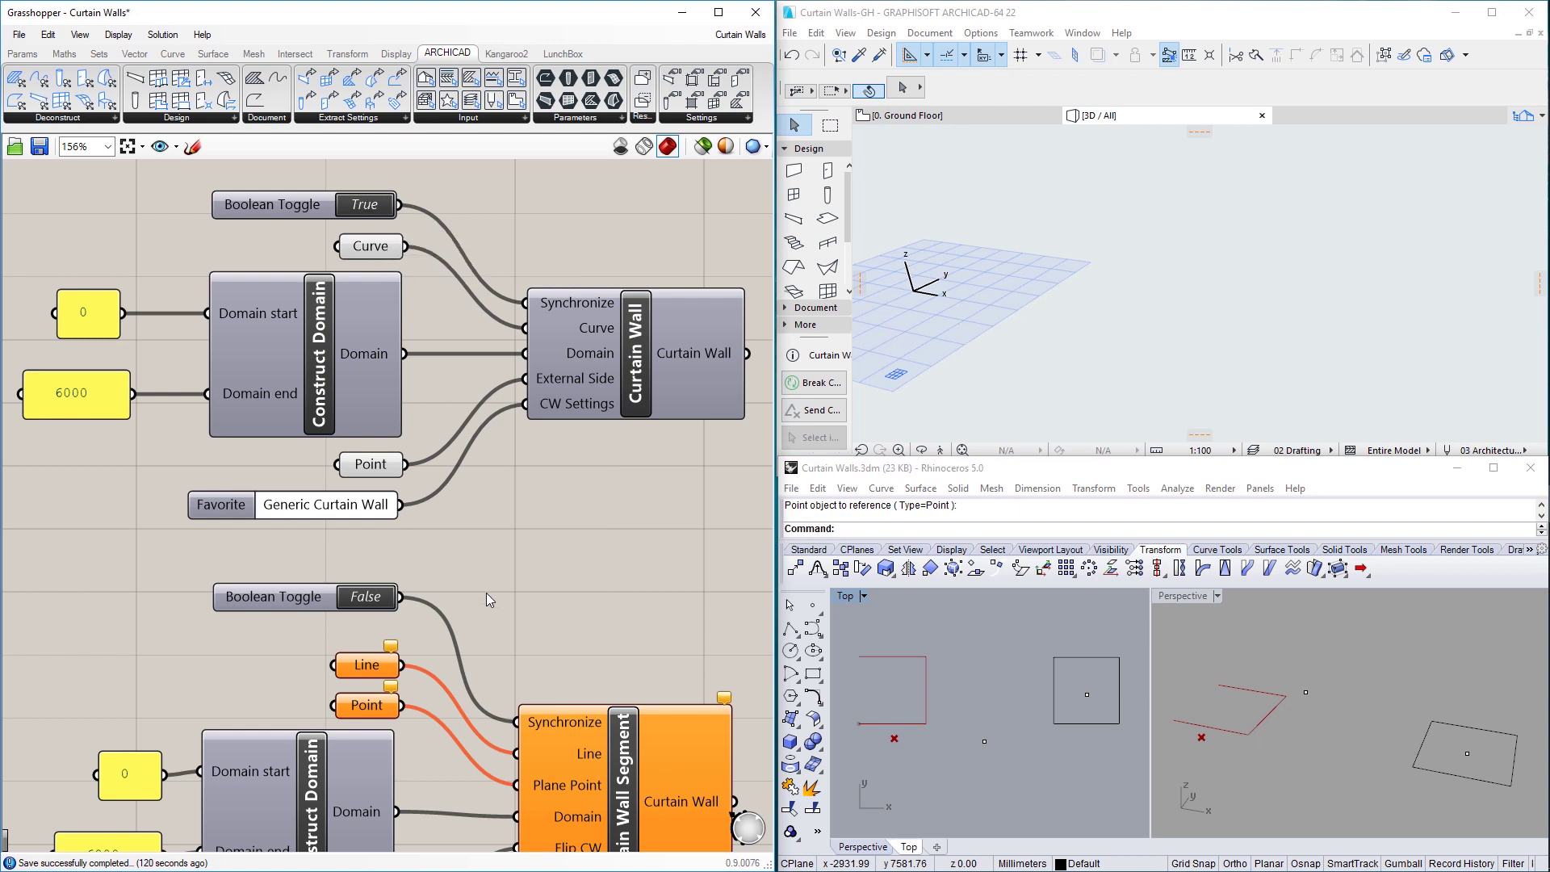
pyautogui.moveTo(483, 606); pyautogui.dragTo(485, 254, button='right')
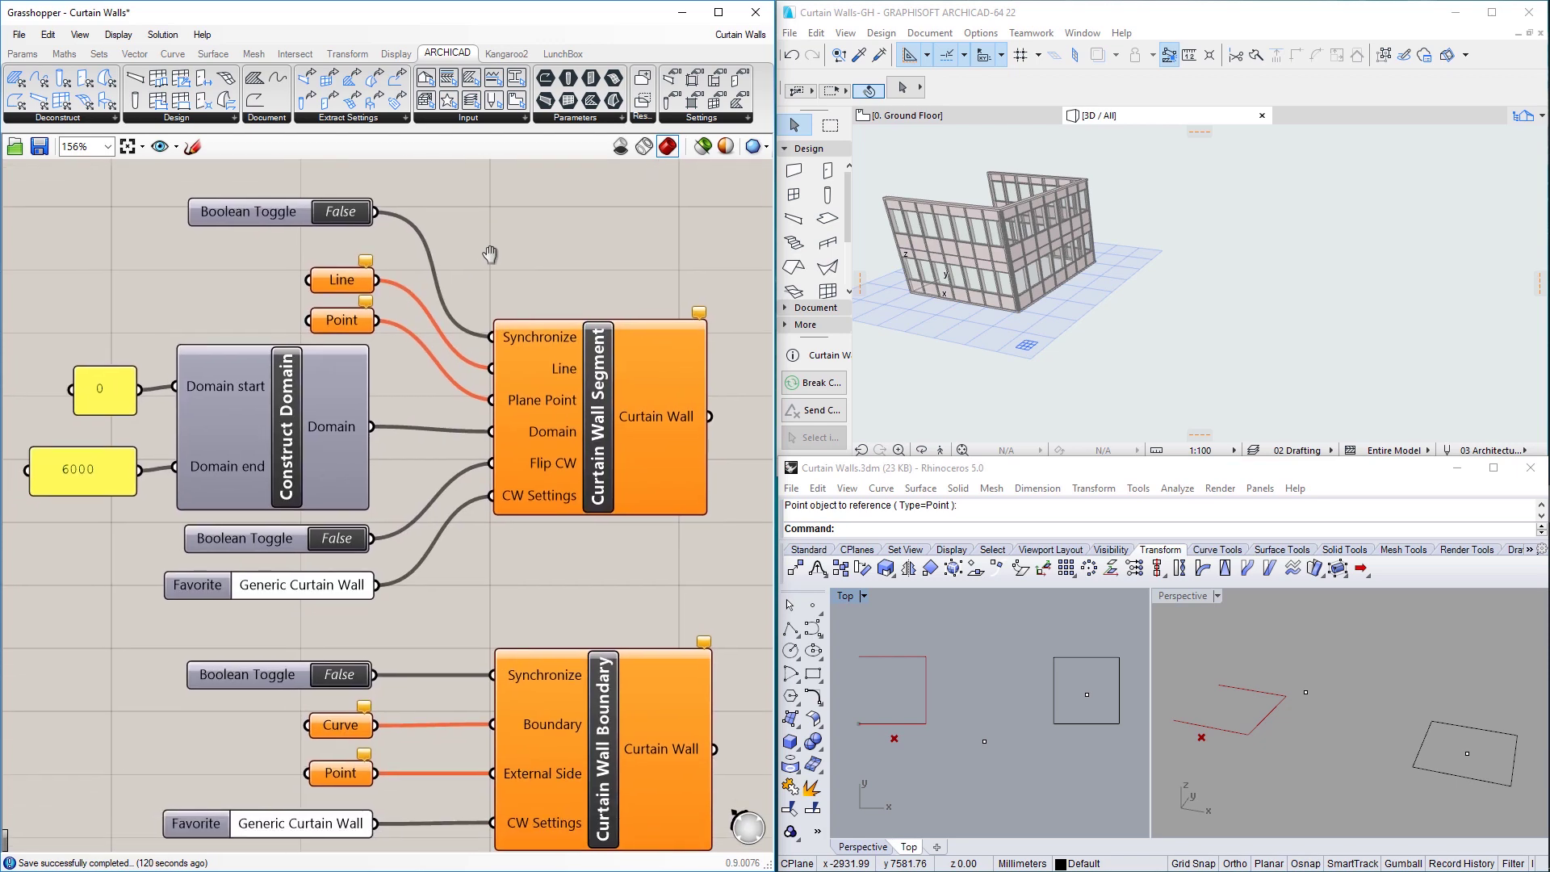
# Draw a new line in Rhino's Top view as the Curtain Wall Segment's line.
pyautogui.rightClick(347, 280)
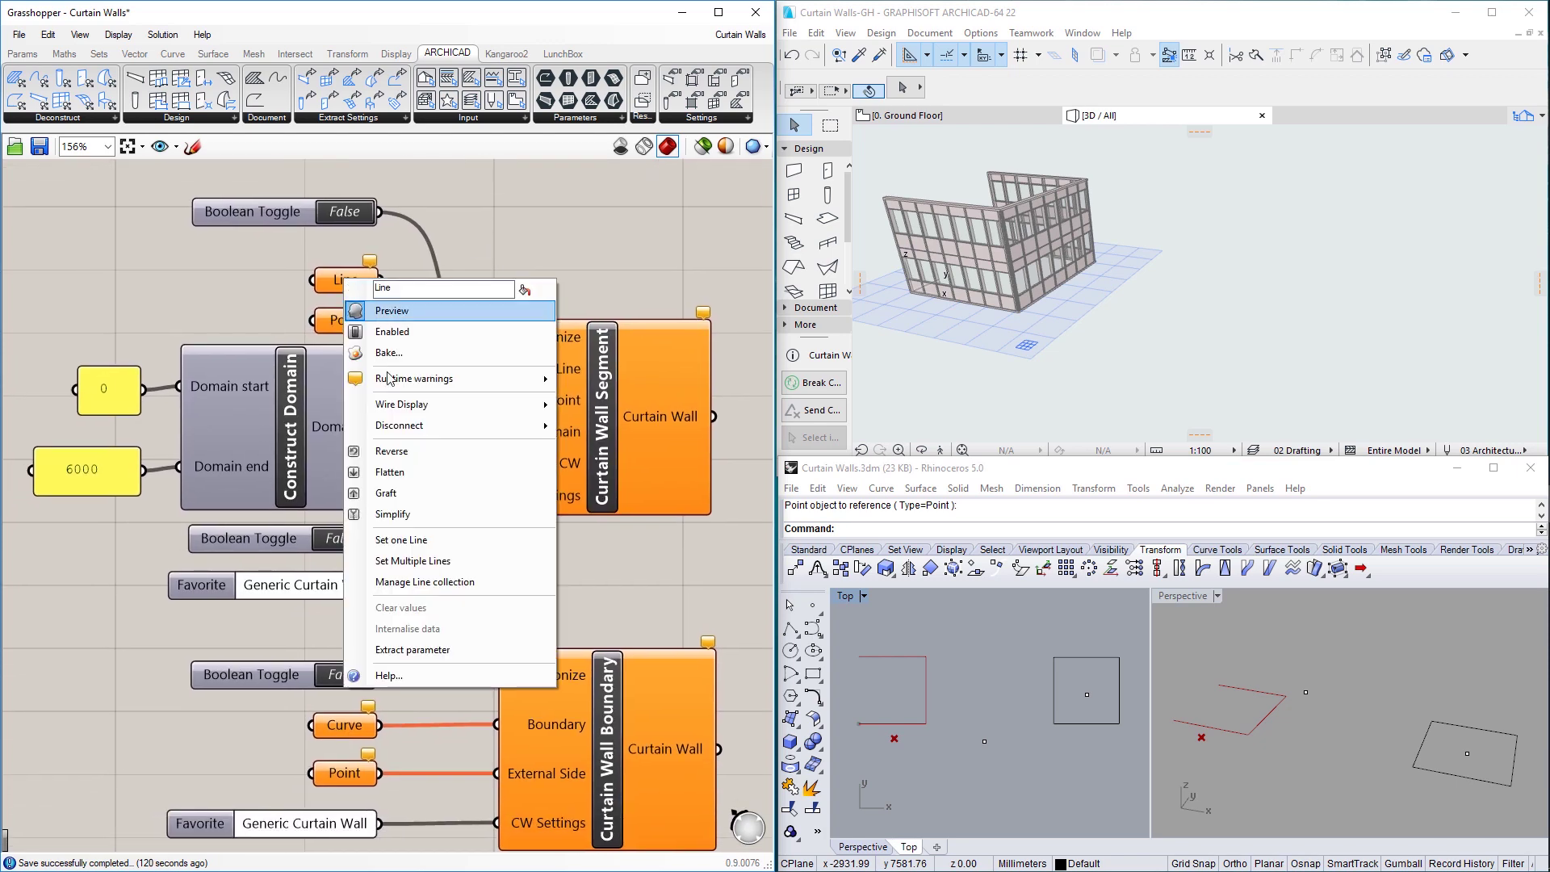
pyautogui.click(402, 539)
pyautogui.click(957, 682)
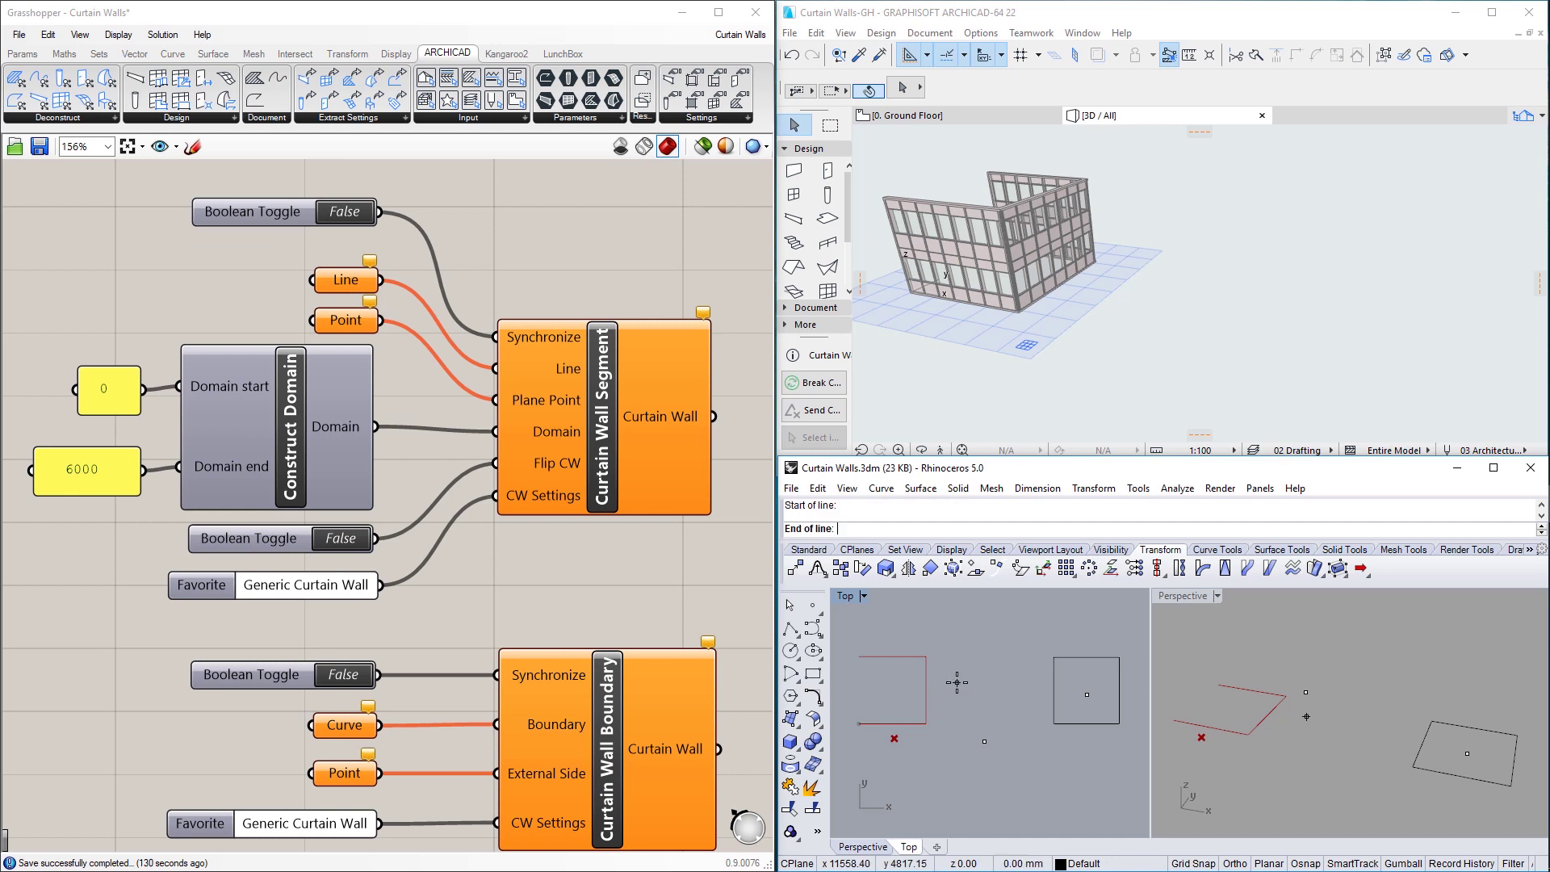
pyautogui.click(1032, 681)
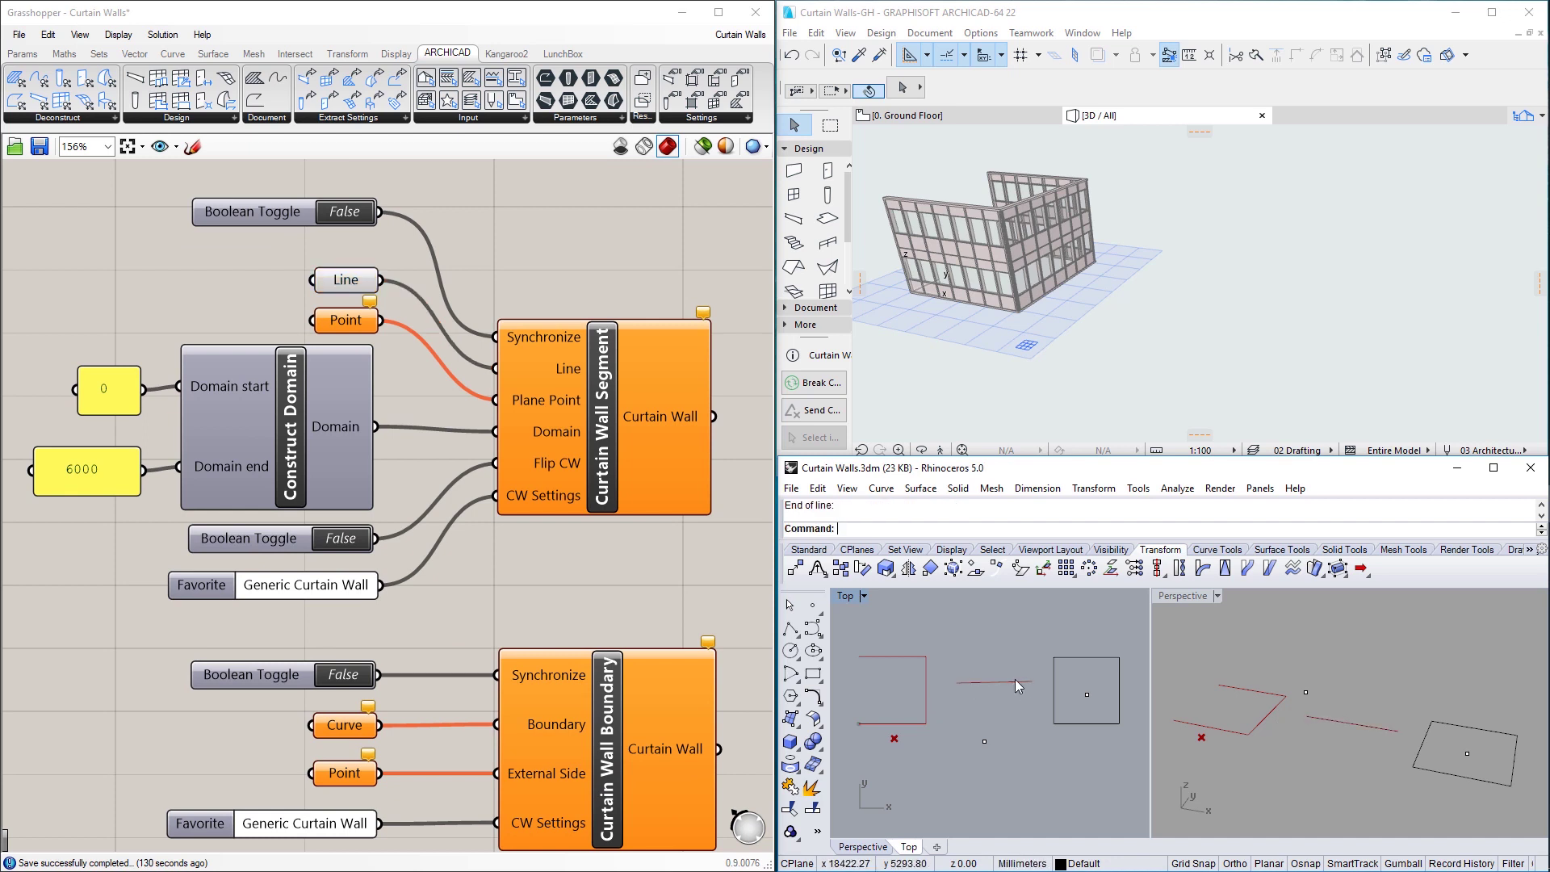
# Reference the Rhino point as the plane point and set Synchronize to True.
pyautogui.rightClick(329, 320)
pyautogui.click(501, 604)
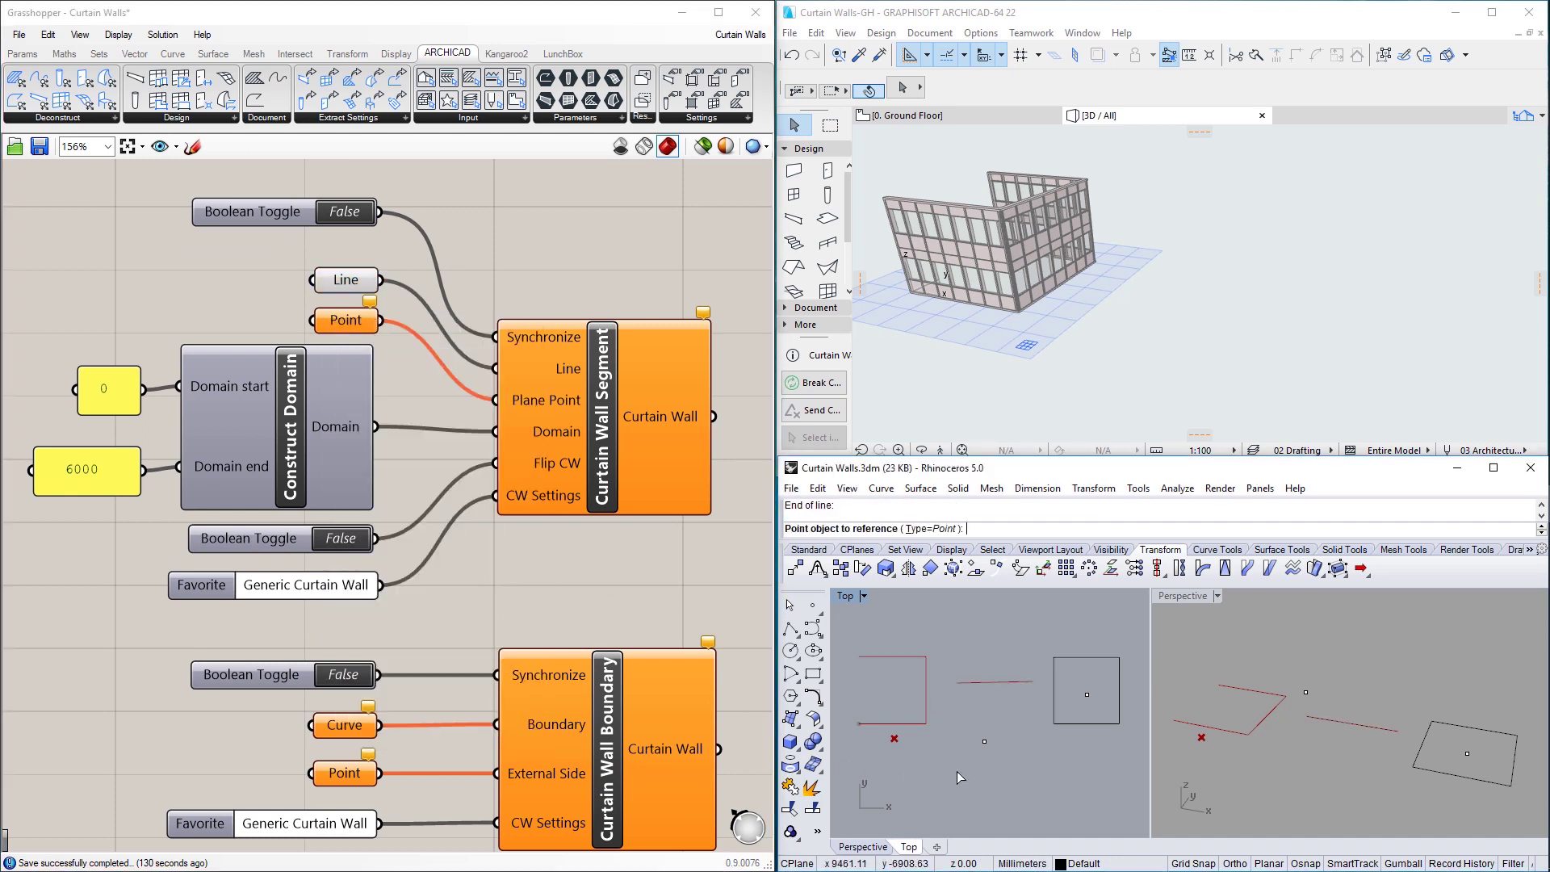
pyautogui.click(986, 741)
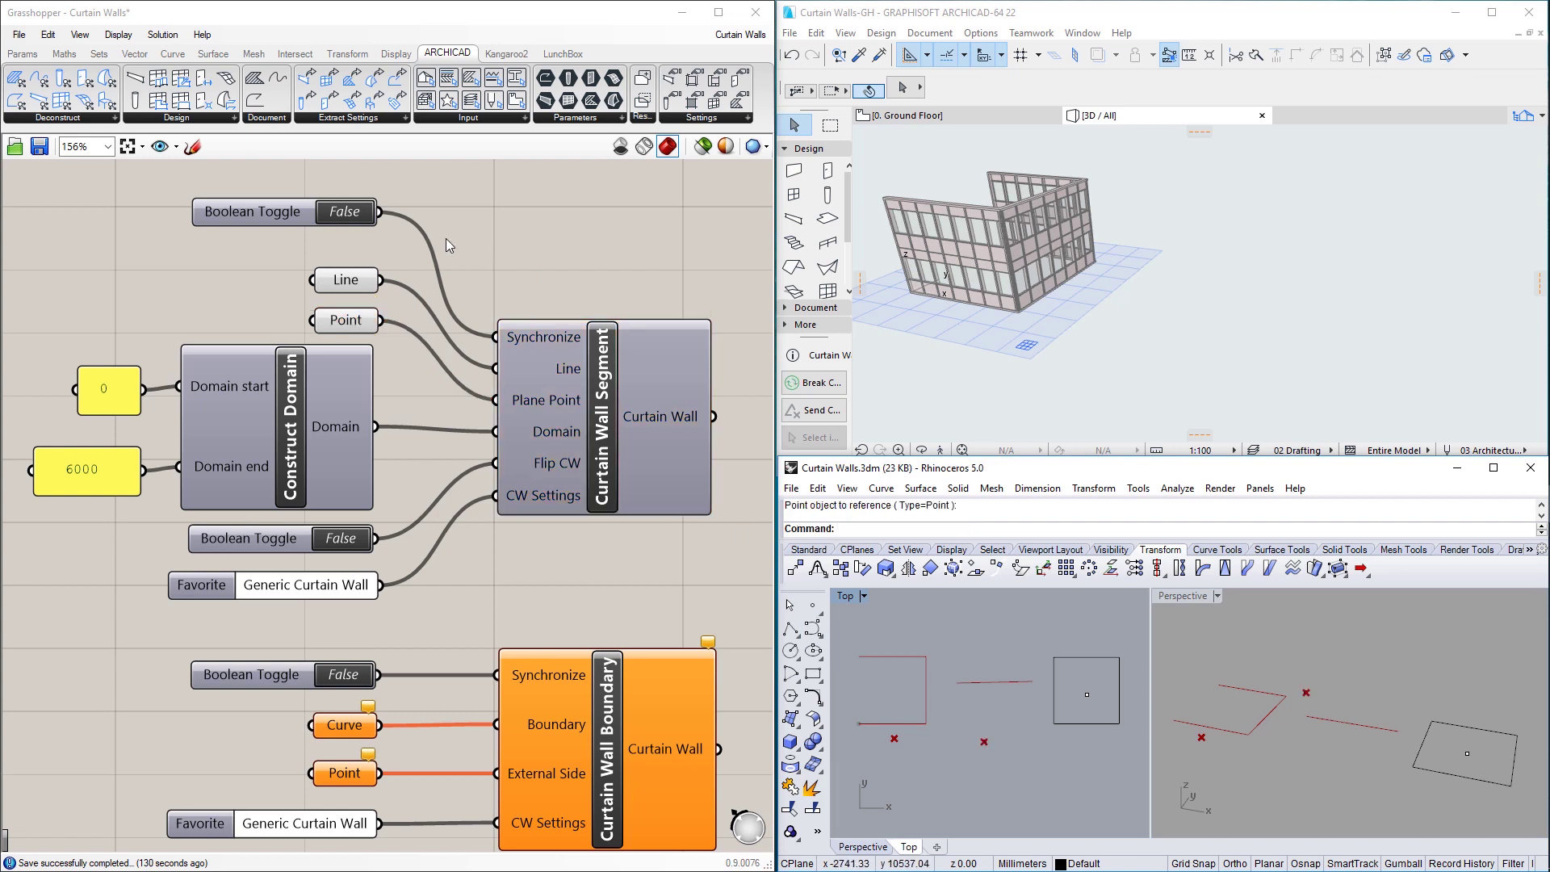
pyautogui.doubleClick(346, 212)
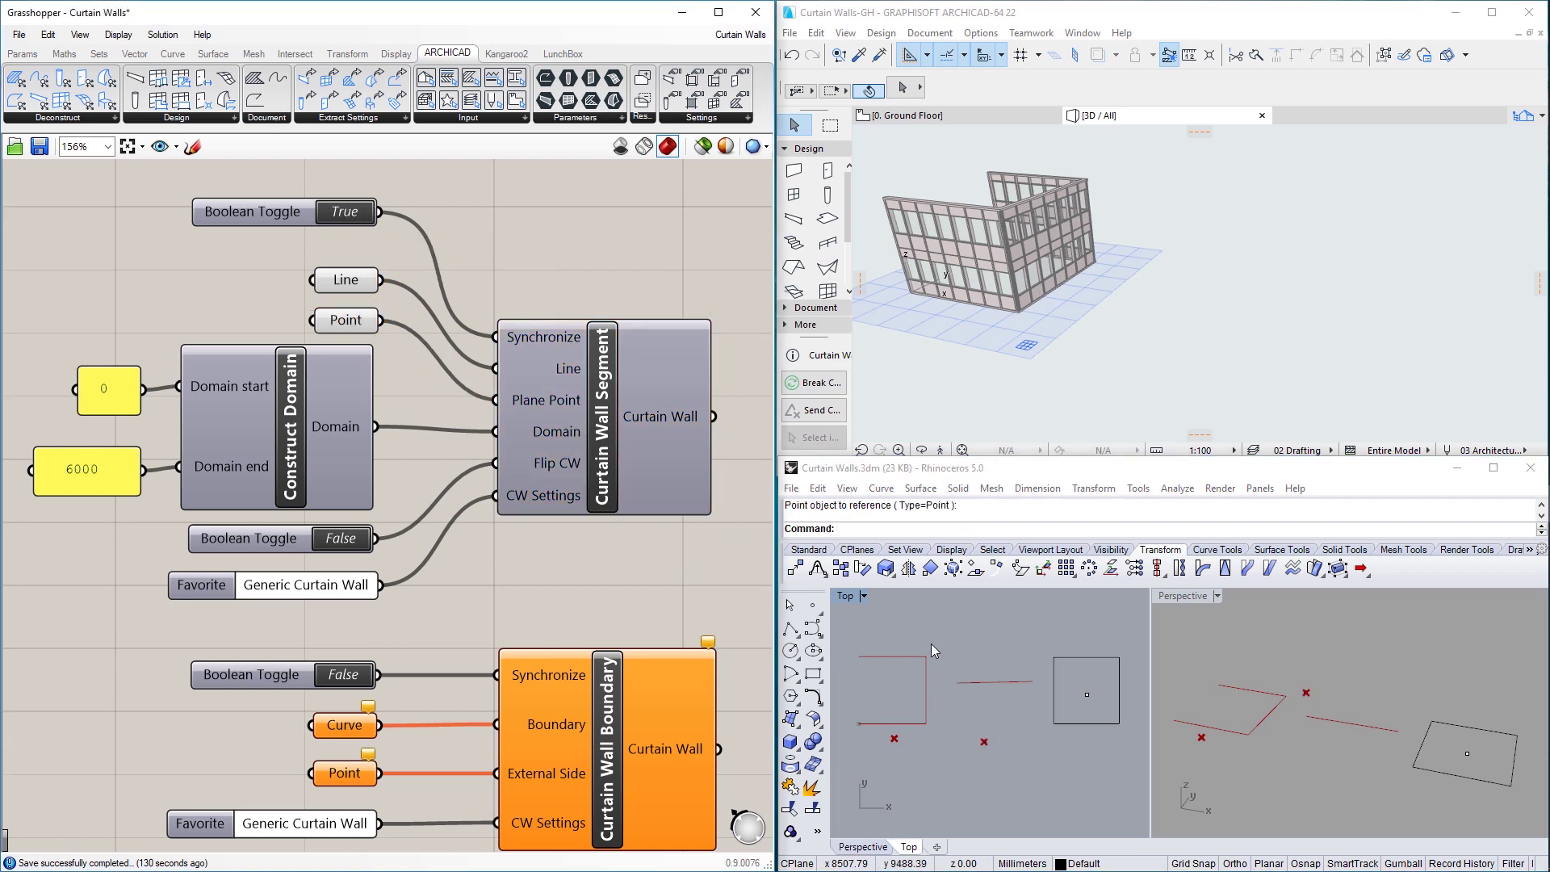
# Move the reference point down with the Gumball to update the segment wall.
pyautogui.click(1403, 863)
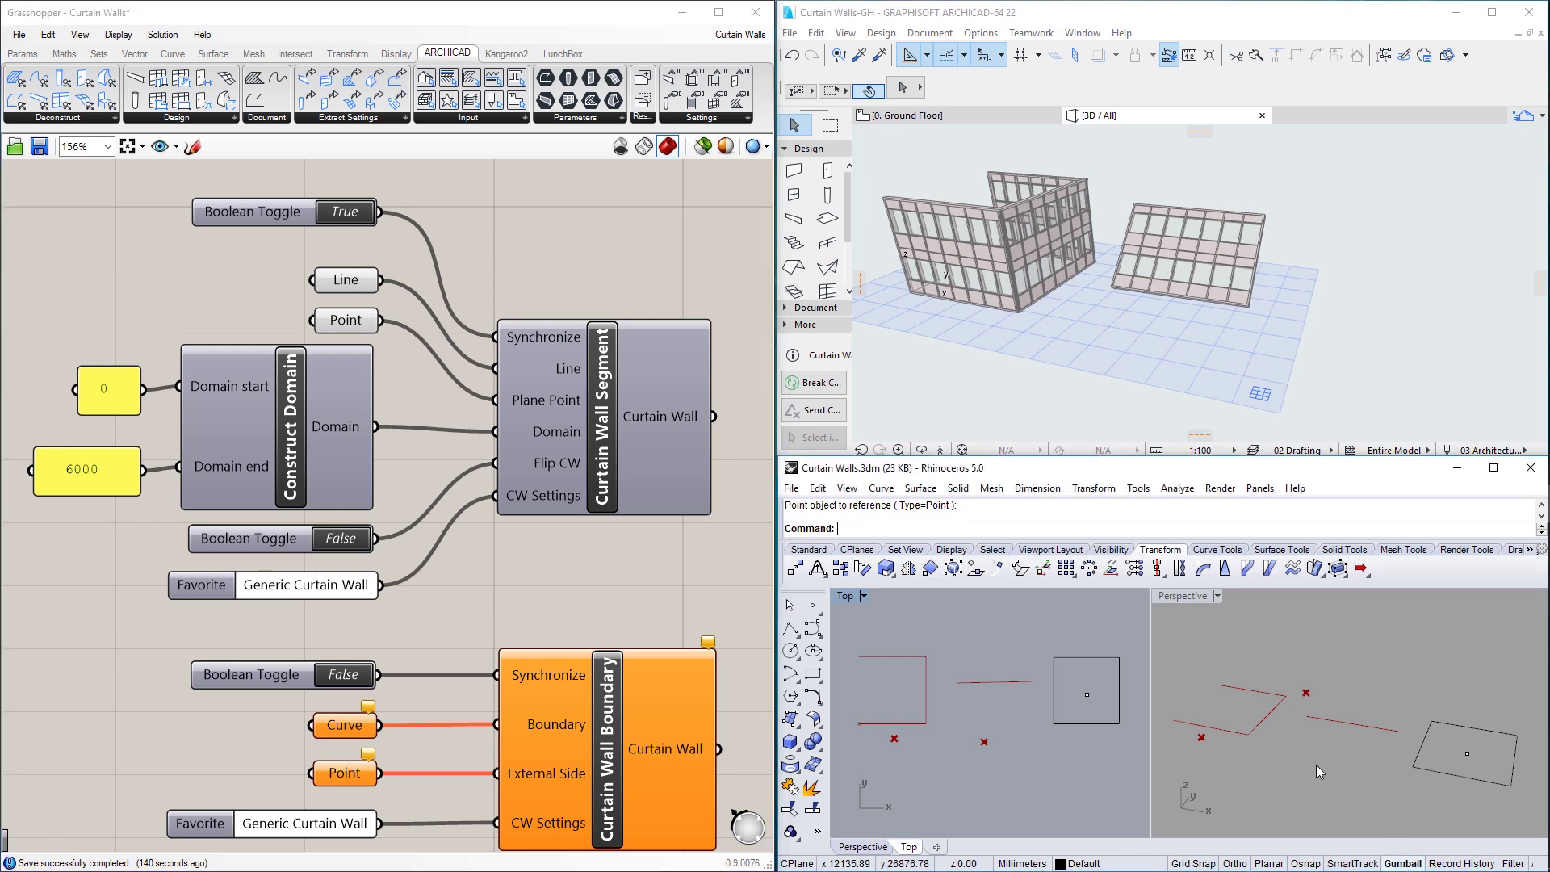
pyautogui.click(1305, 693)
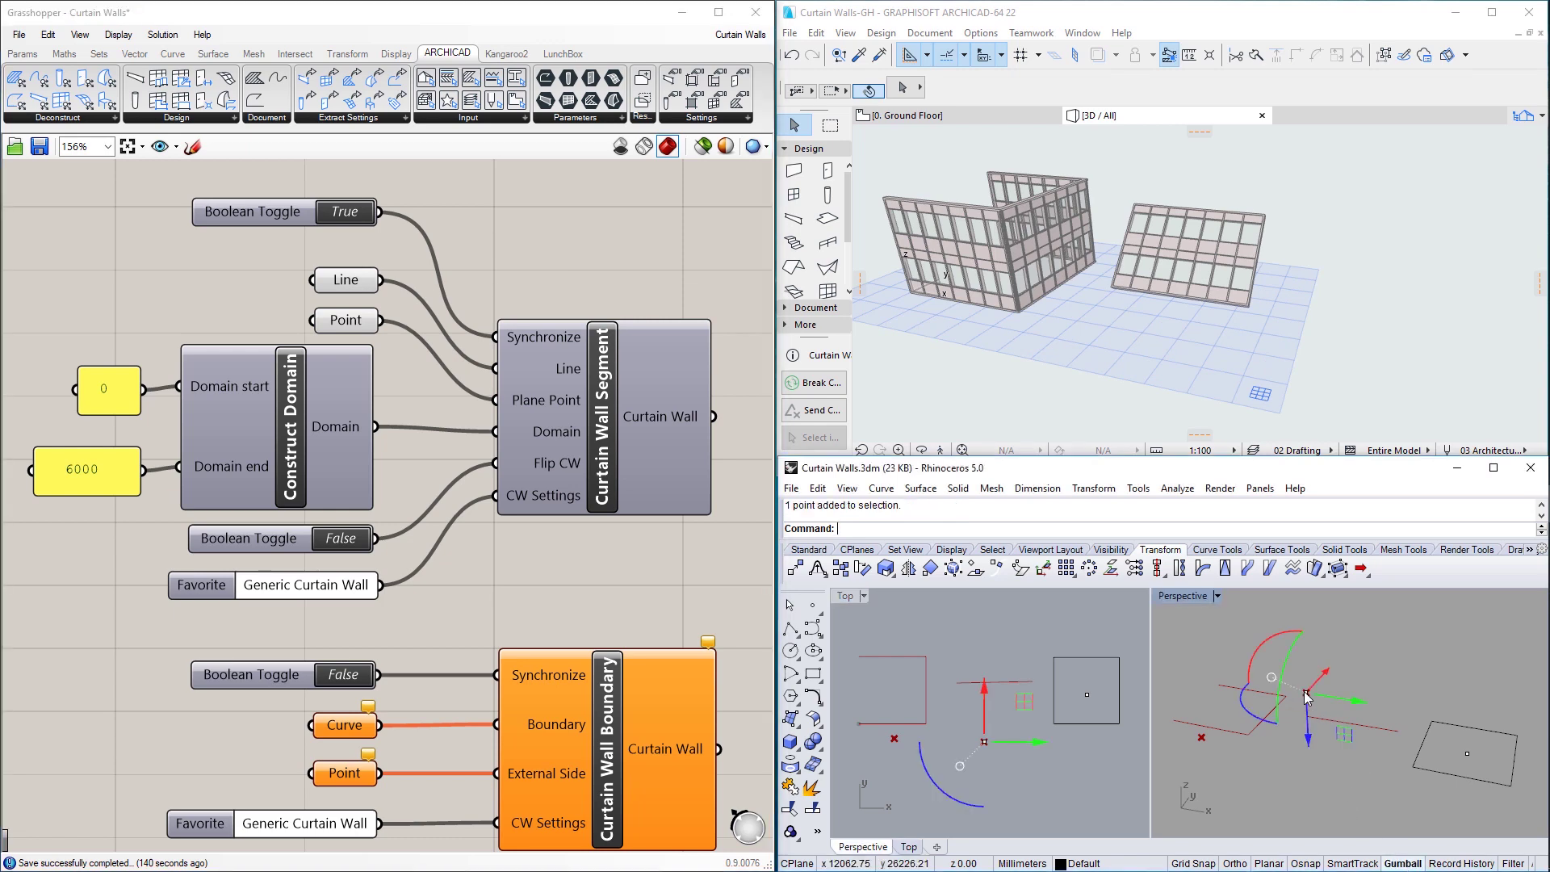
pyautogui.moveTo(1308, 695); pyautogui.dragTo(1308, 761)
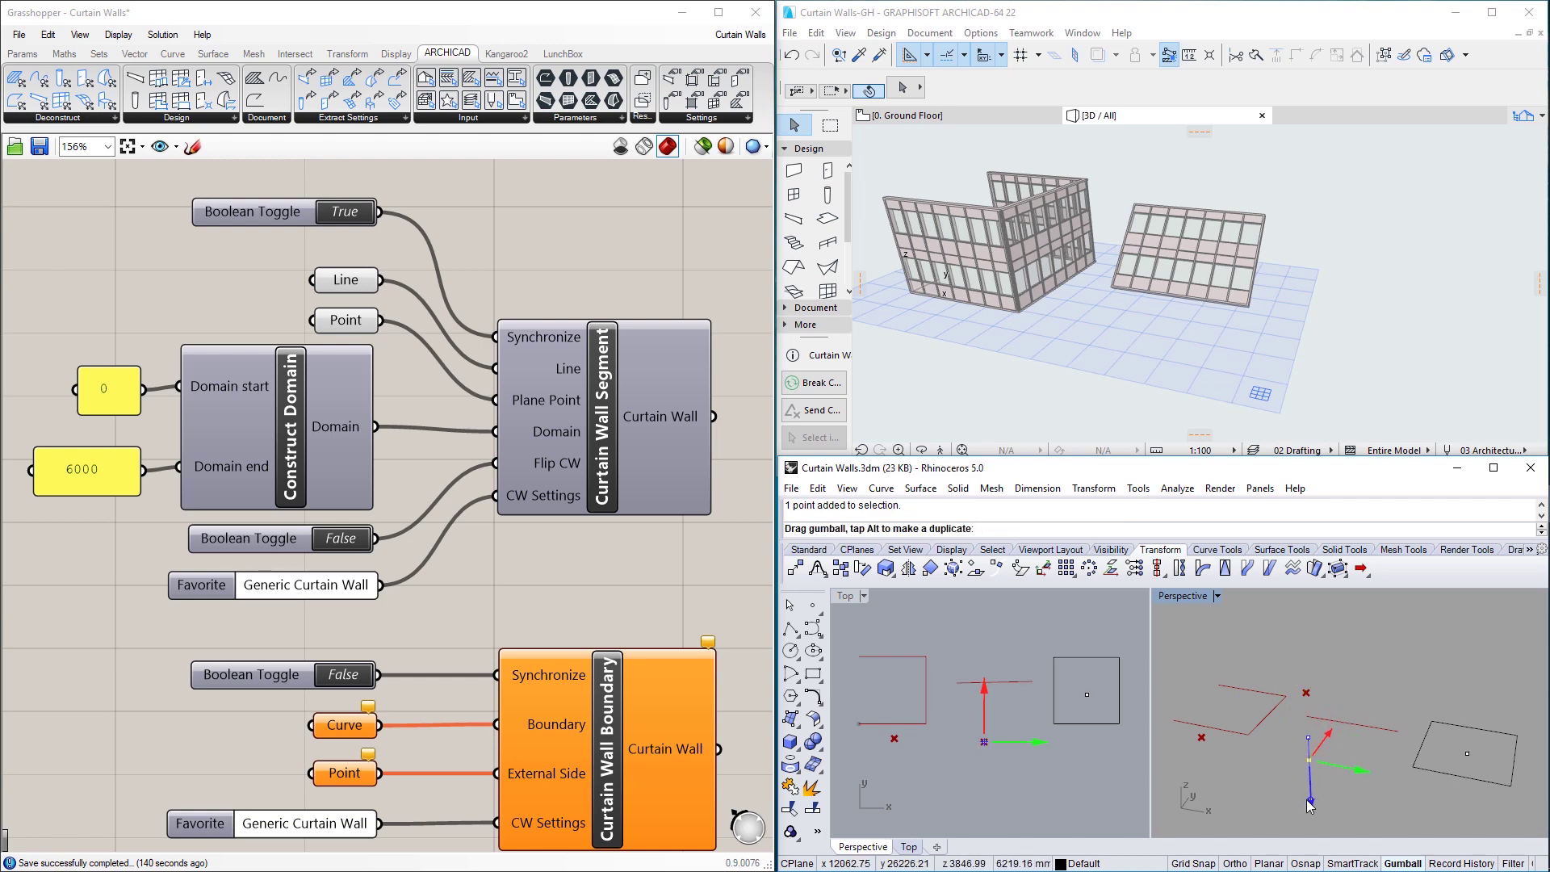
pyautogui.click(1242, 801)
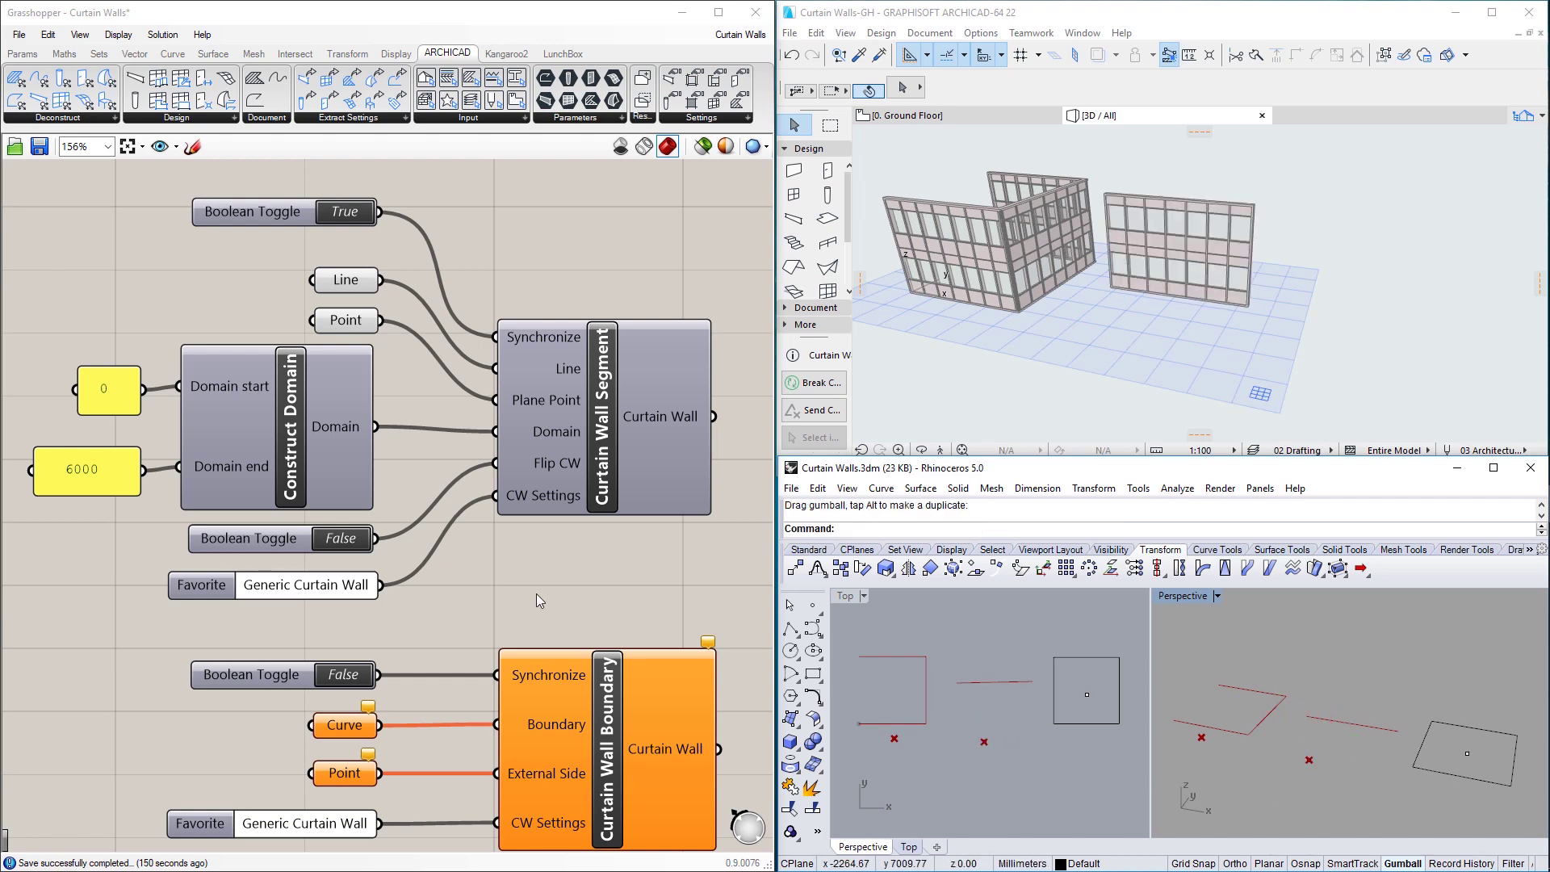
pyautogui.moveTo(454, 623); pyautogui.dragTo(427, 327, button='right')
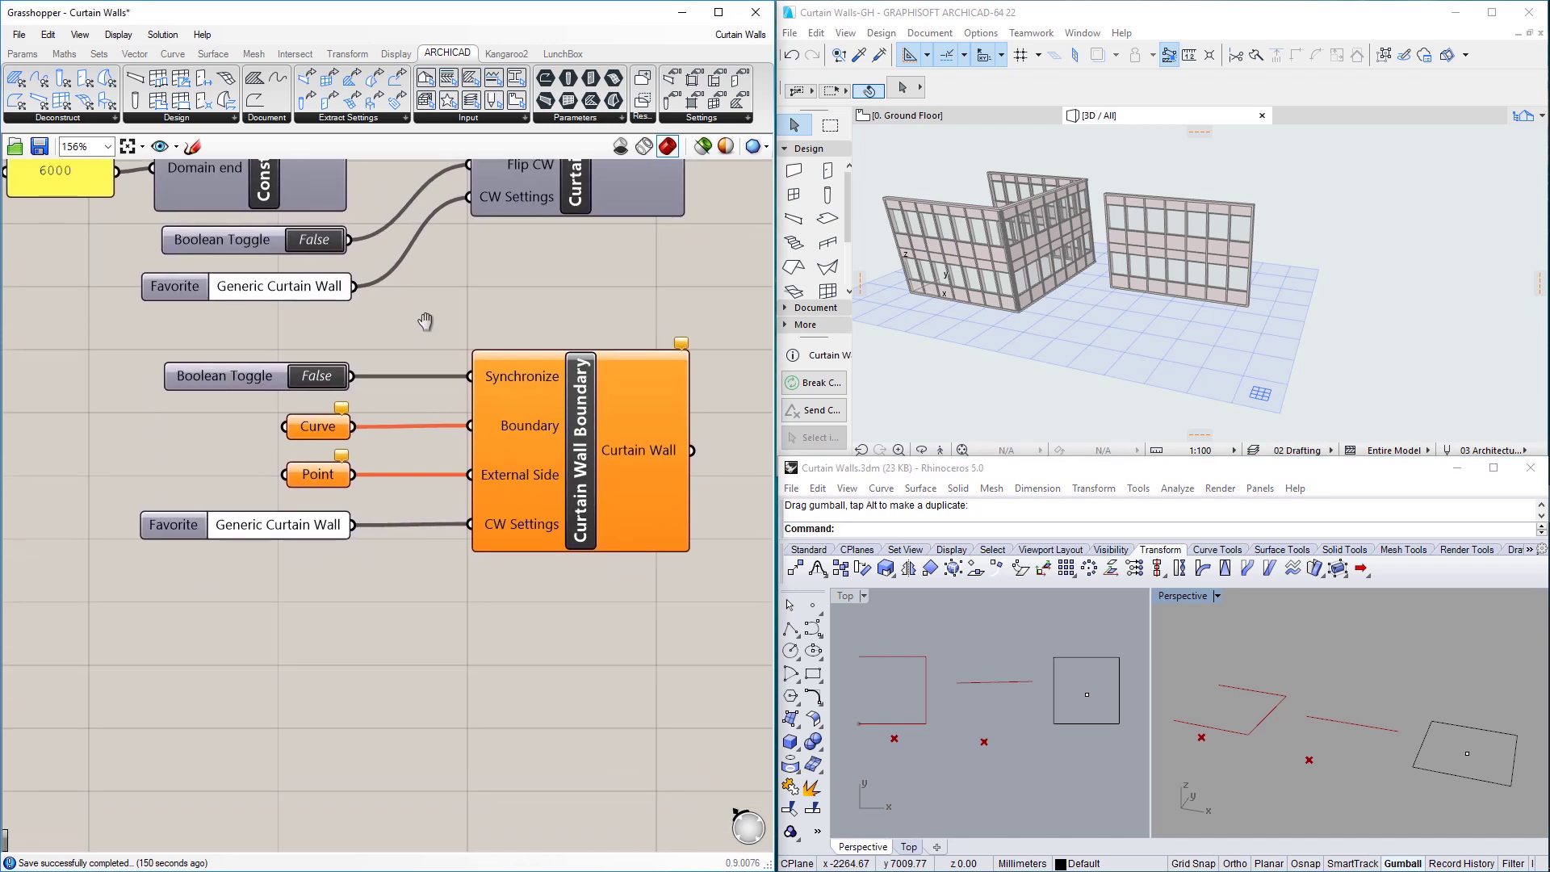
# Reference the Rhino square as the boundary curve.
pyautogui.rightClick(315, 436)
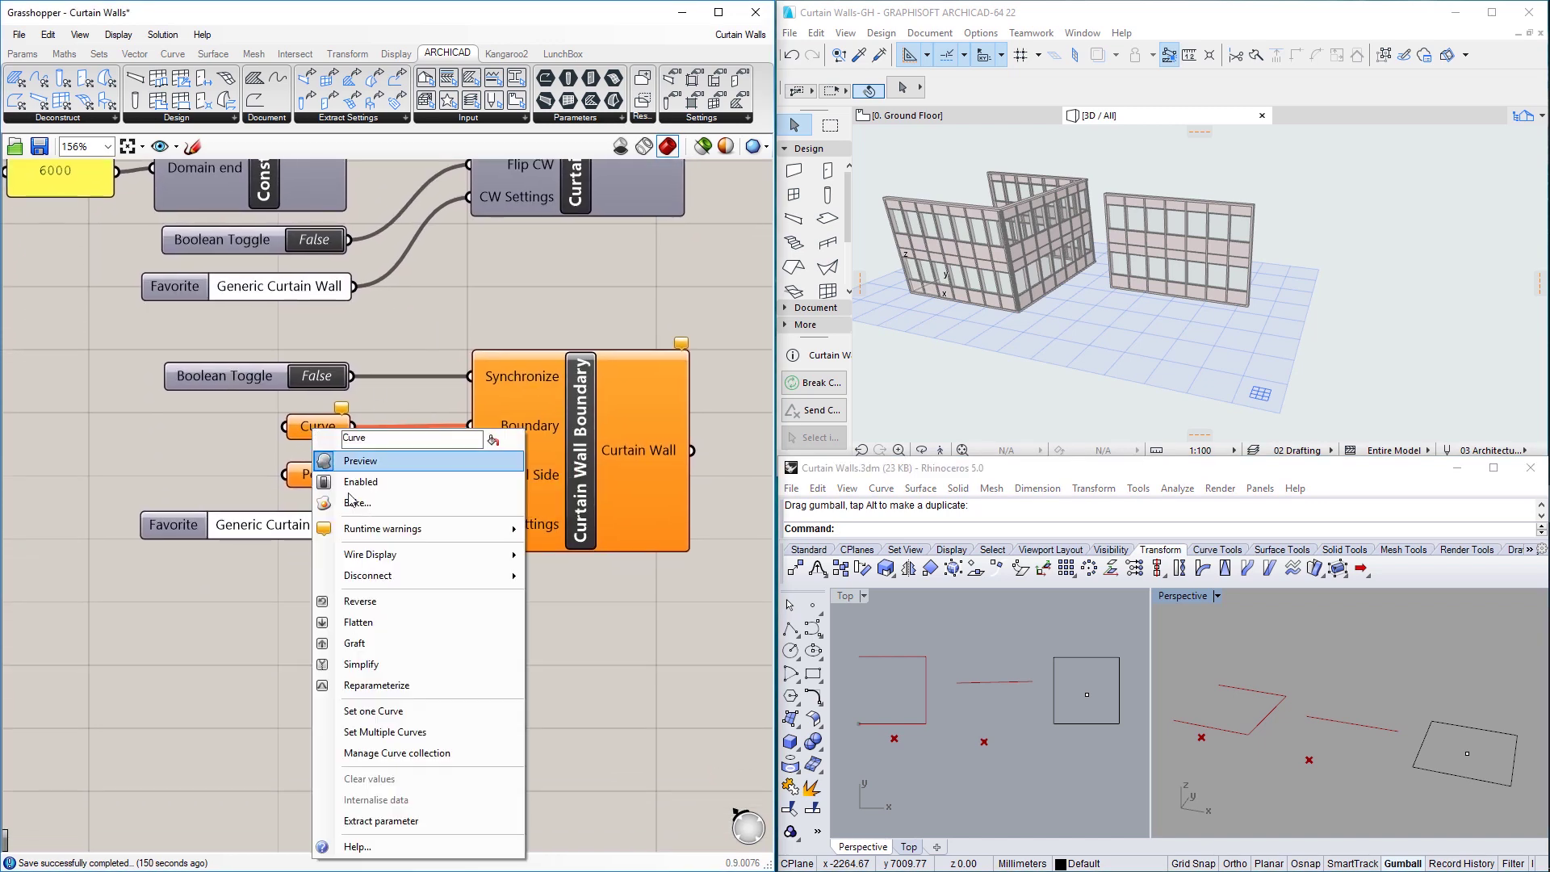
pyautogui.click(406, 712)
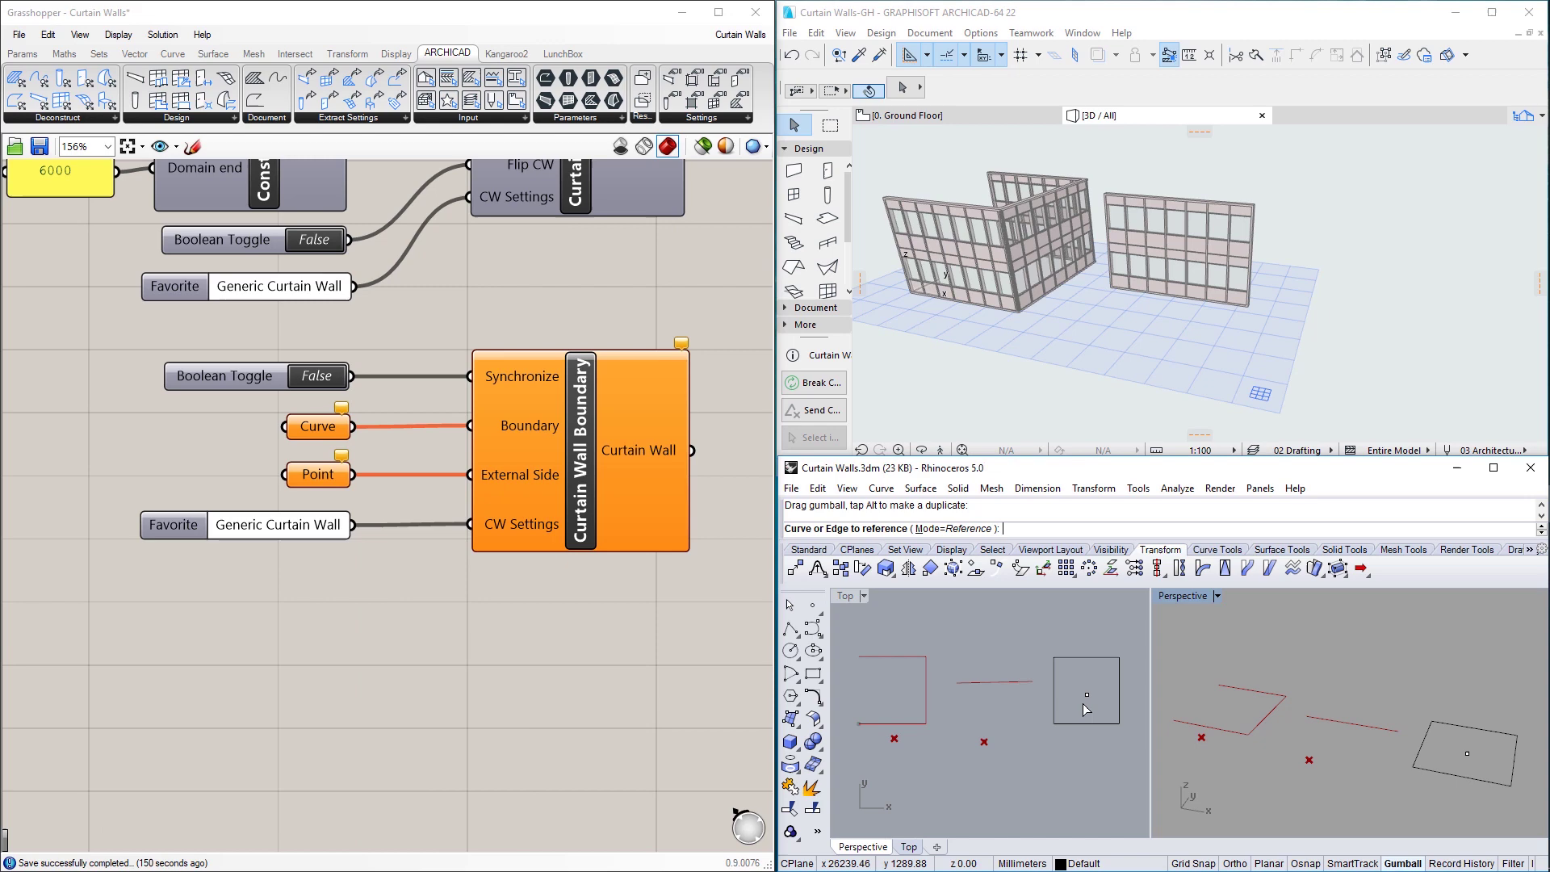
pyautogui.click(1085, 659)
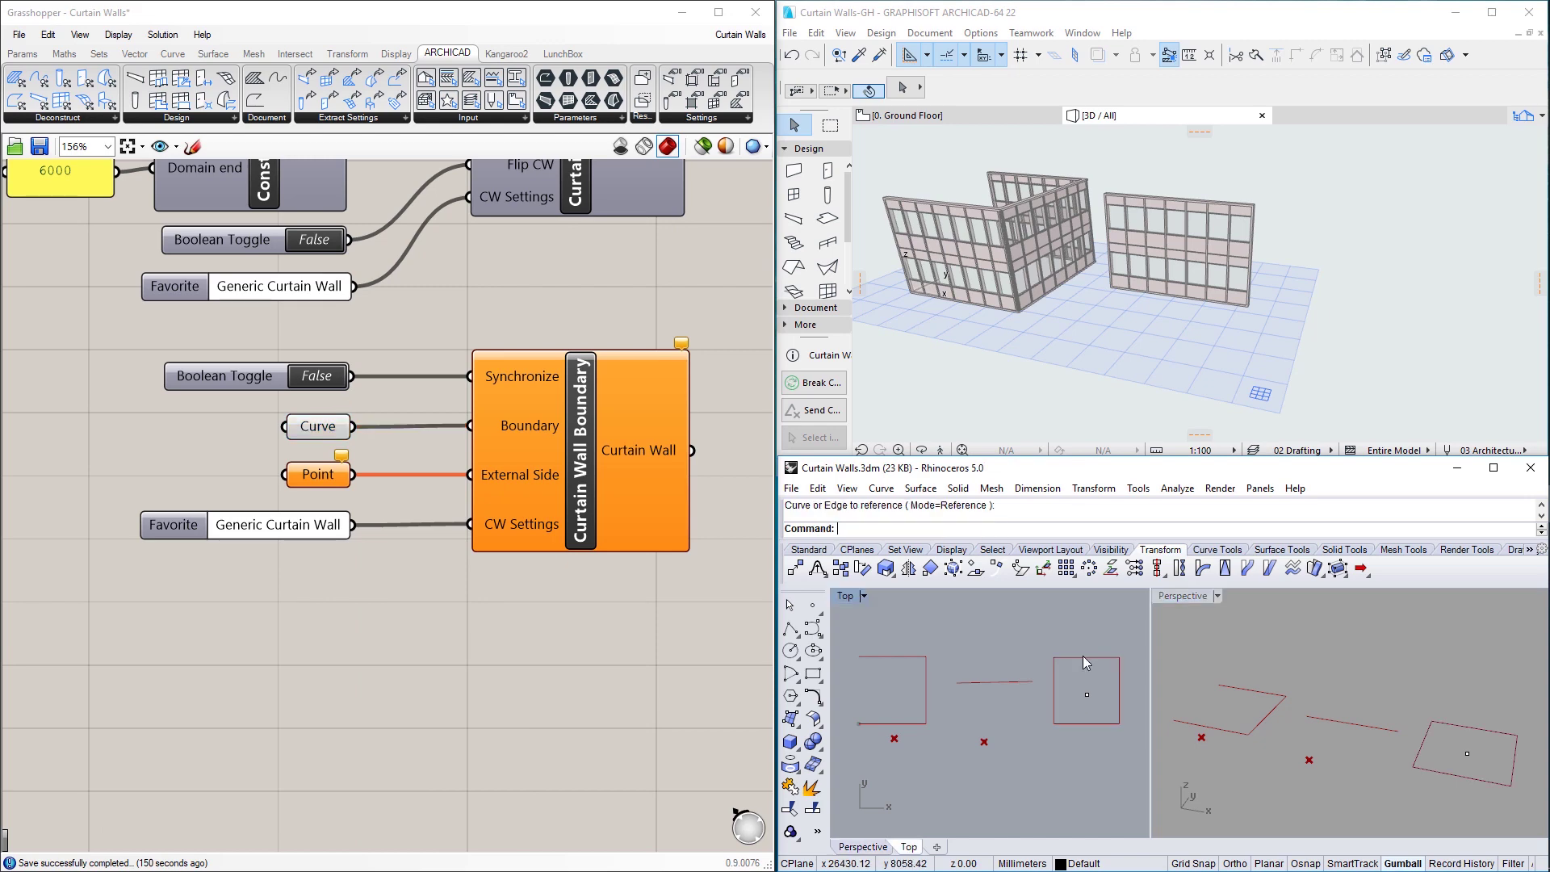
# Reference the square's centre point, turn on synchronization, and orbit Archicad to inspect.
pyautogui.rightClick(319, 476)
pyautogui.click(424, 723)
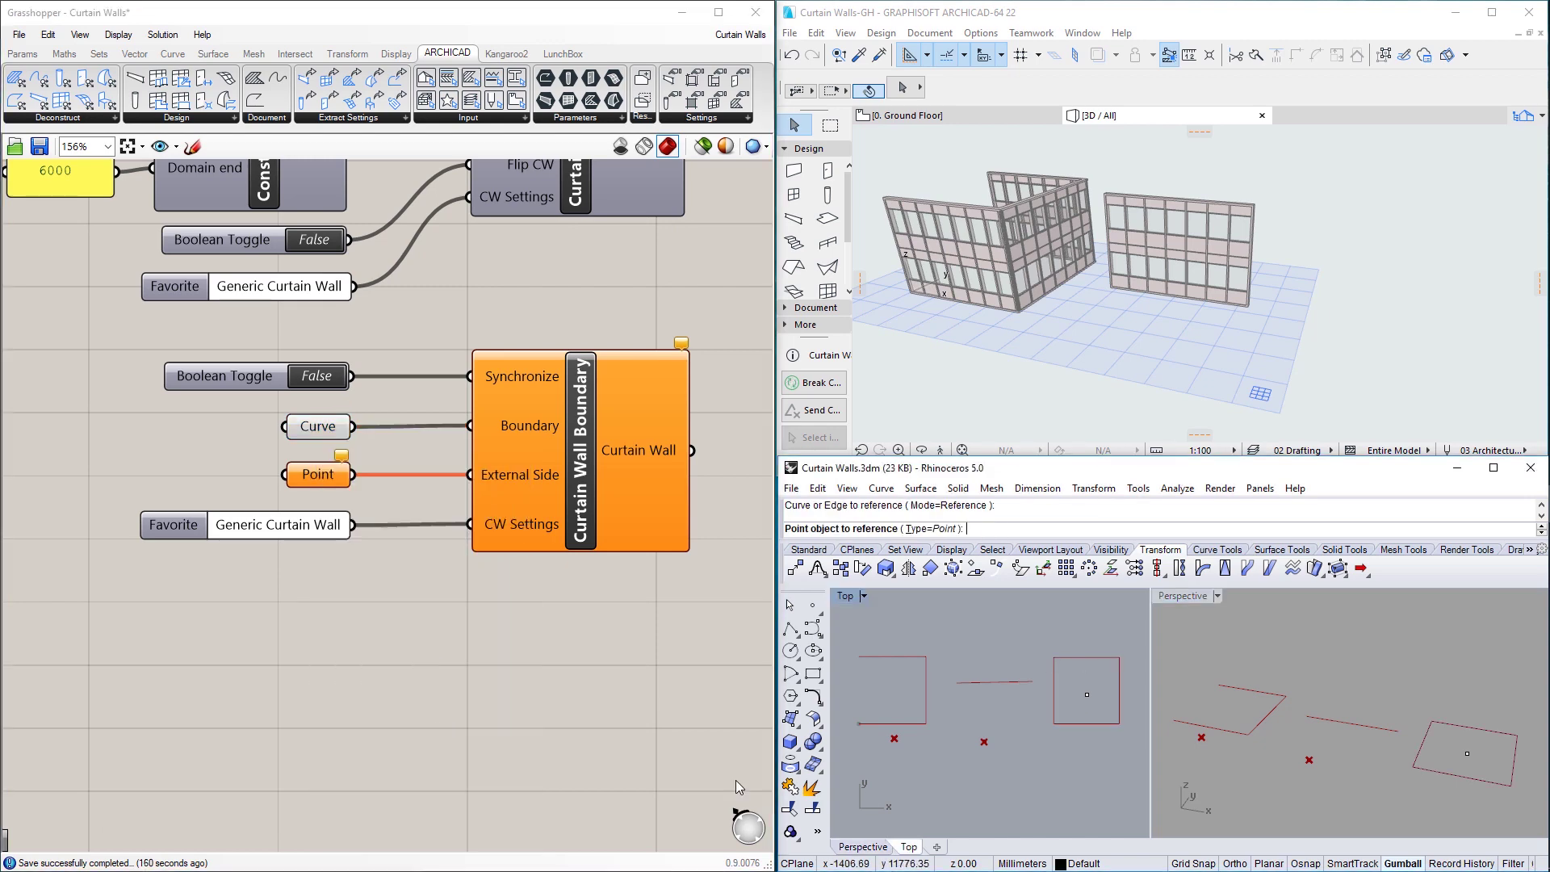
pyautogui.click(1087, 695)
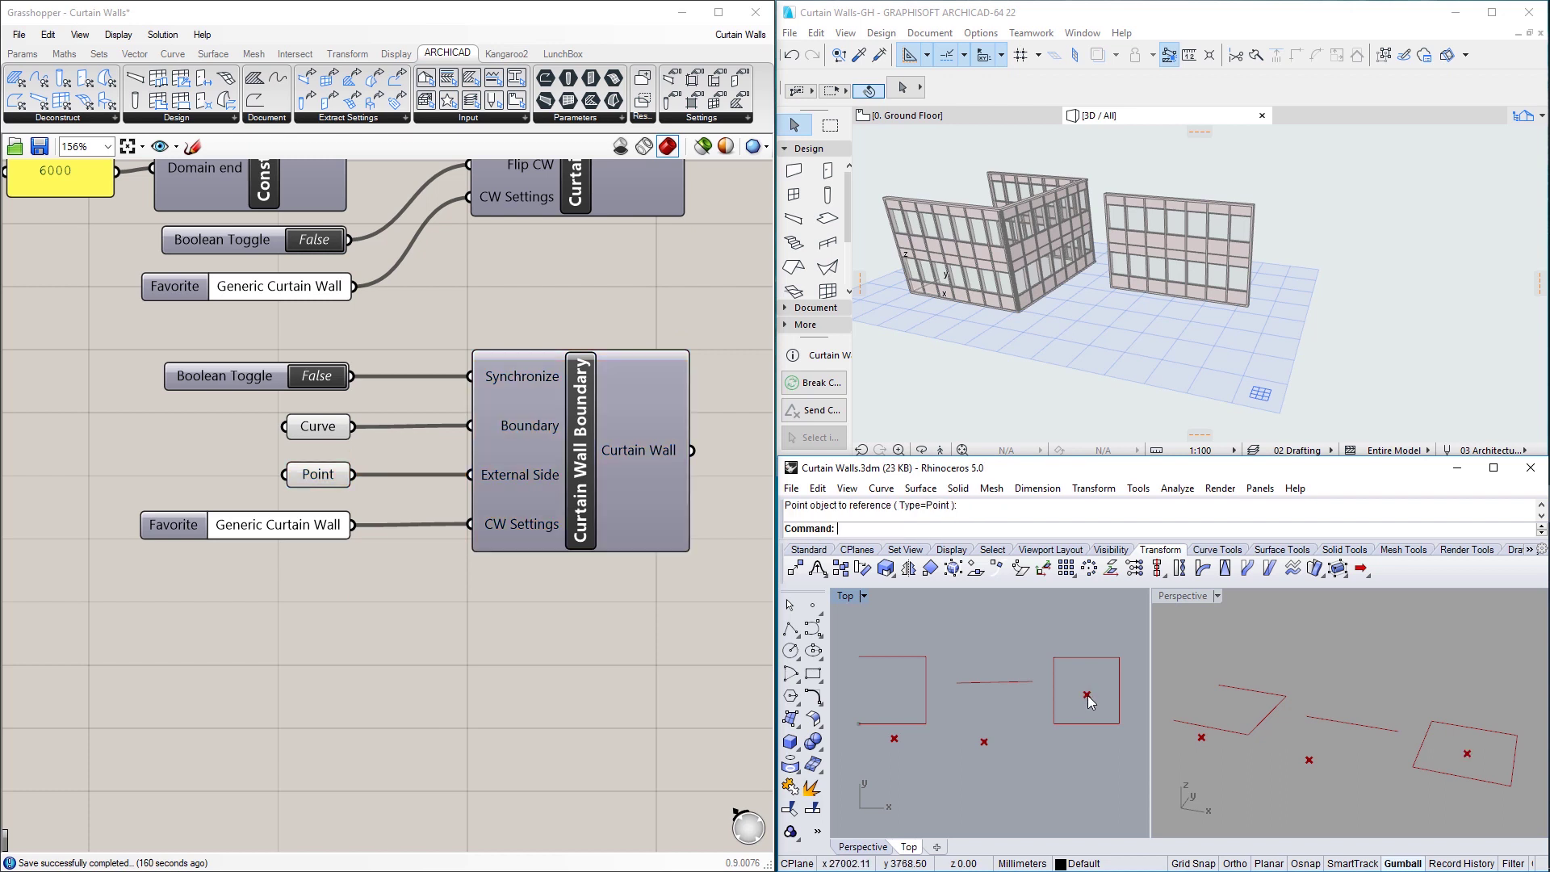
pyautogui.click(299, 380)
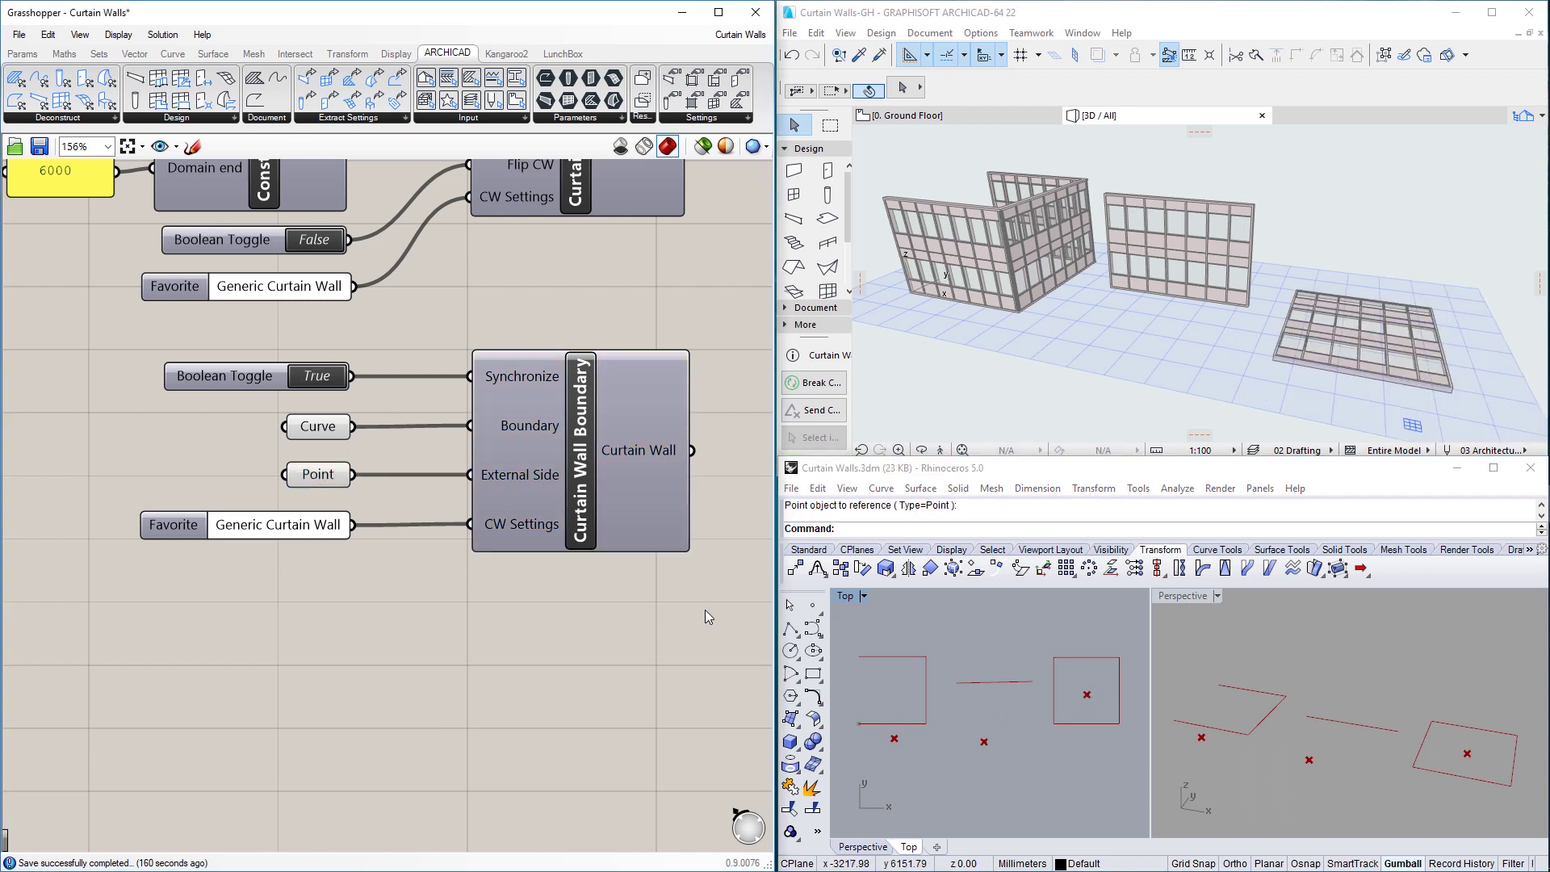
pyautogui.click(1003, 394)
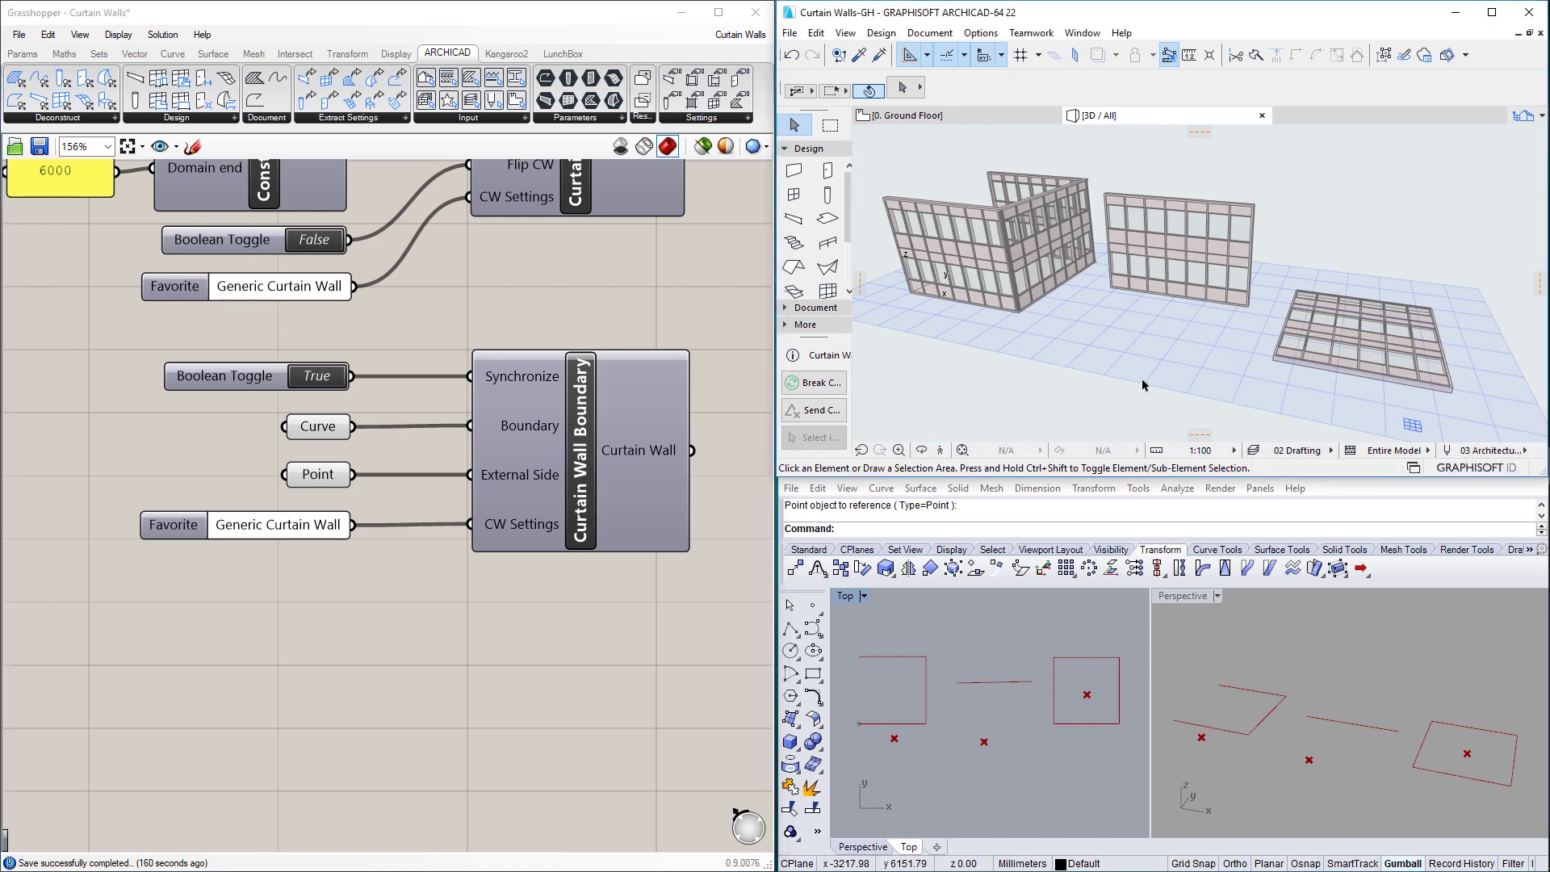
pyautogui.keyDown('shift'); pyautogui.moveTo(1174, 381); pyautogui.dragTo(1086, 361, button='middle'); pyautogui.keyUp('shift')
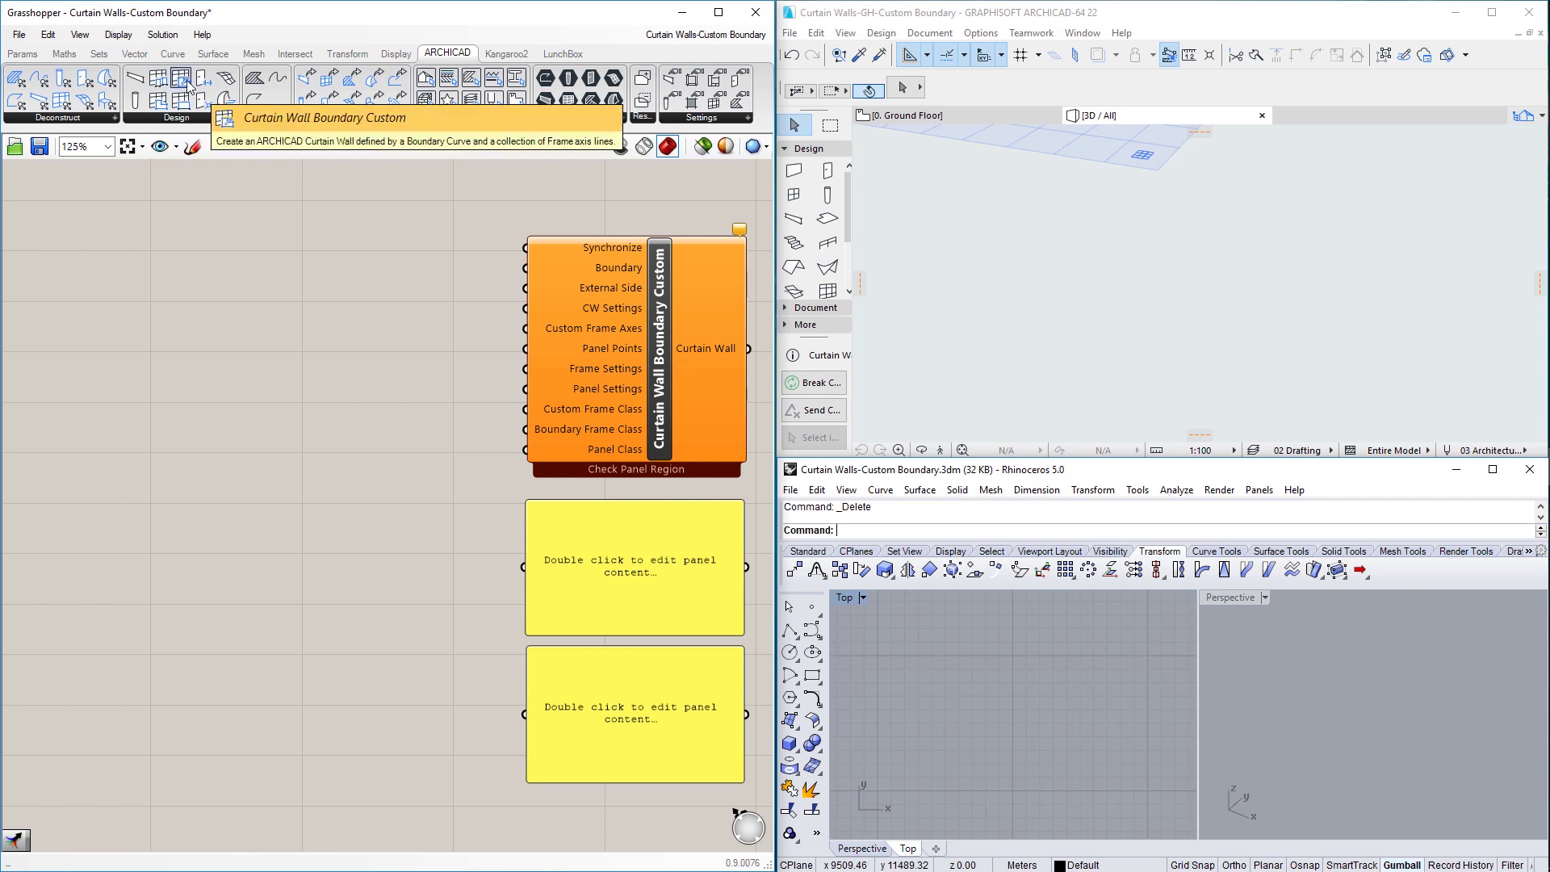
pyautogui.click(661, 333)
pyautogui.moveTo(660, 330); pyautogui.dragTo(662, 331)
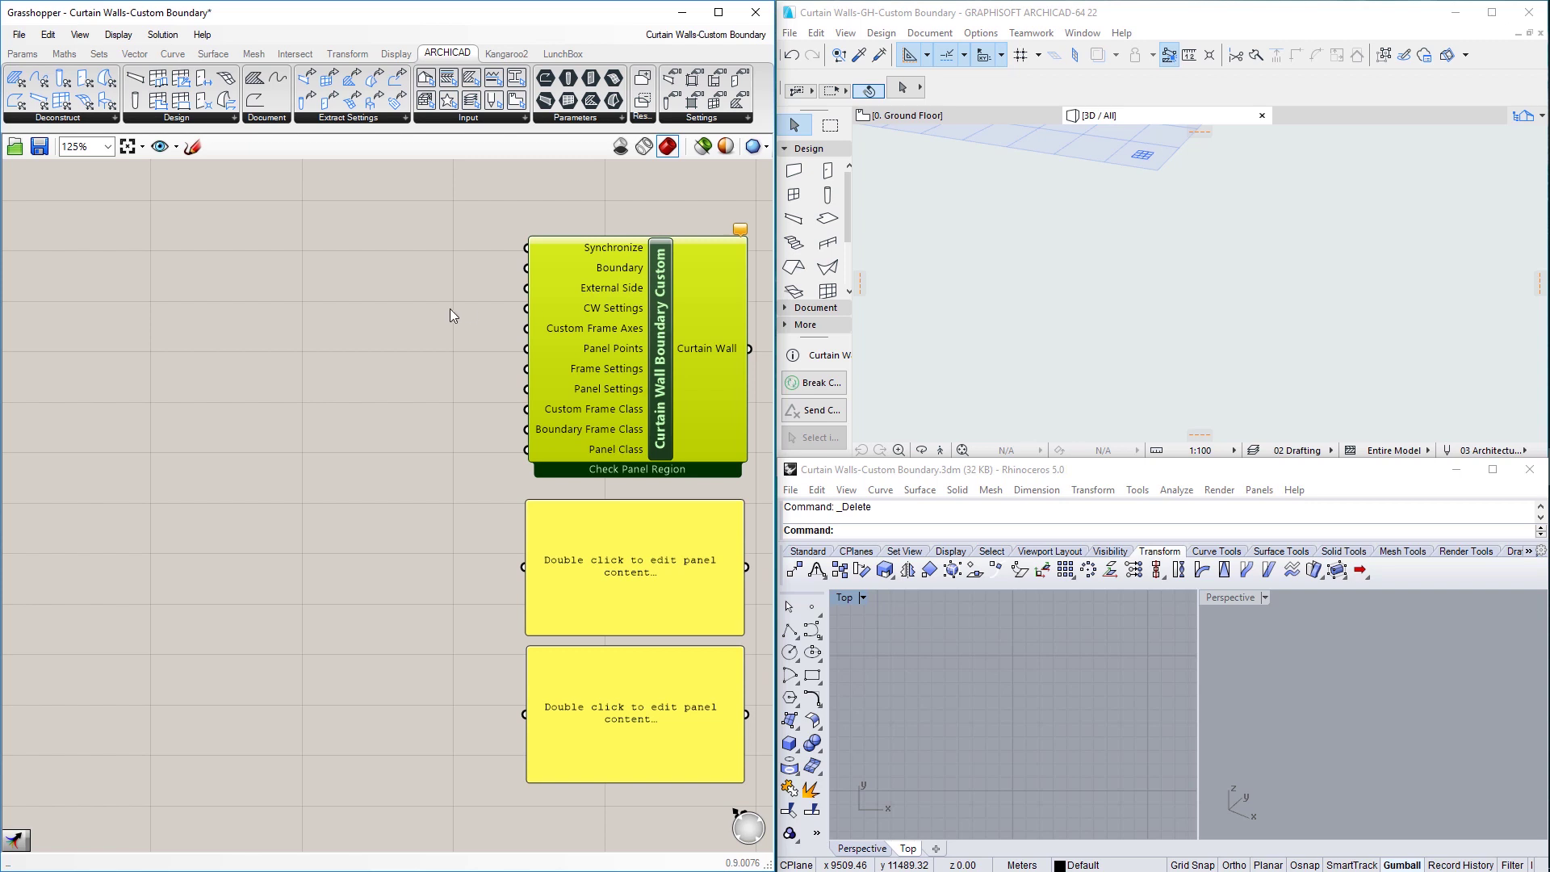
pyautogui.click(415, 311)
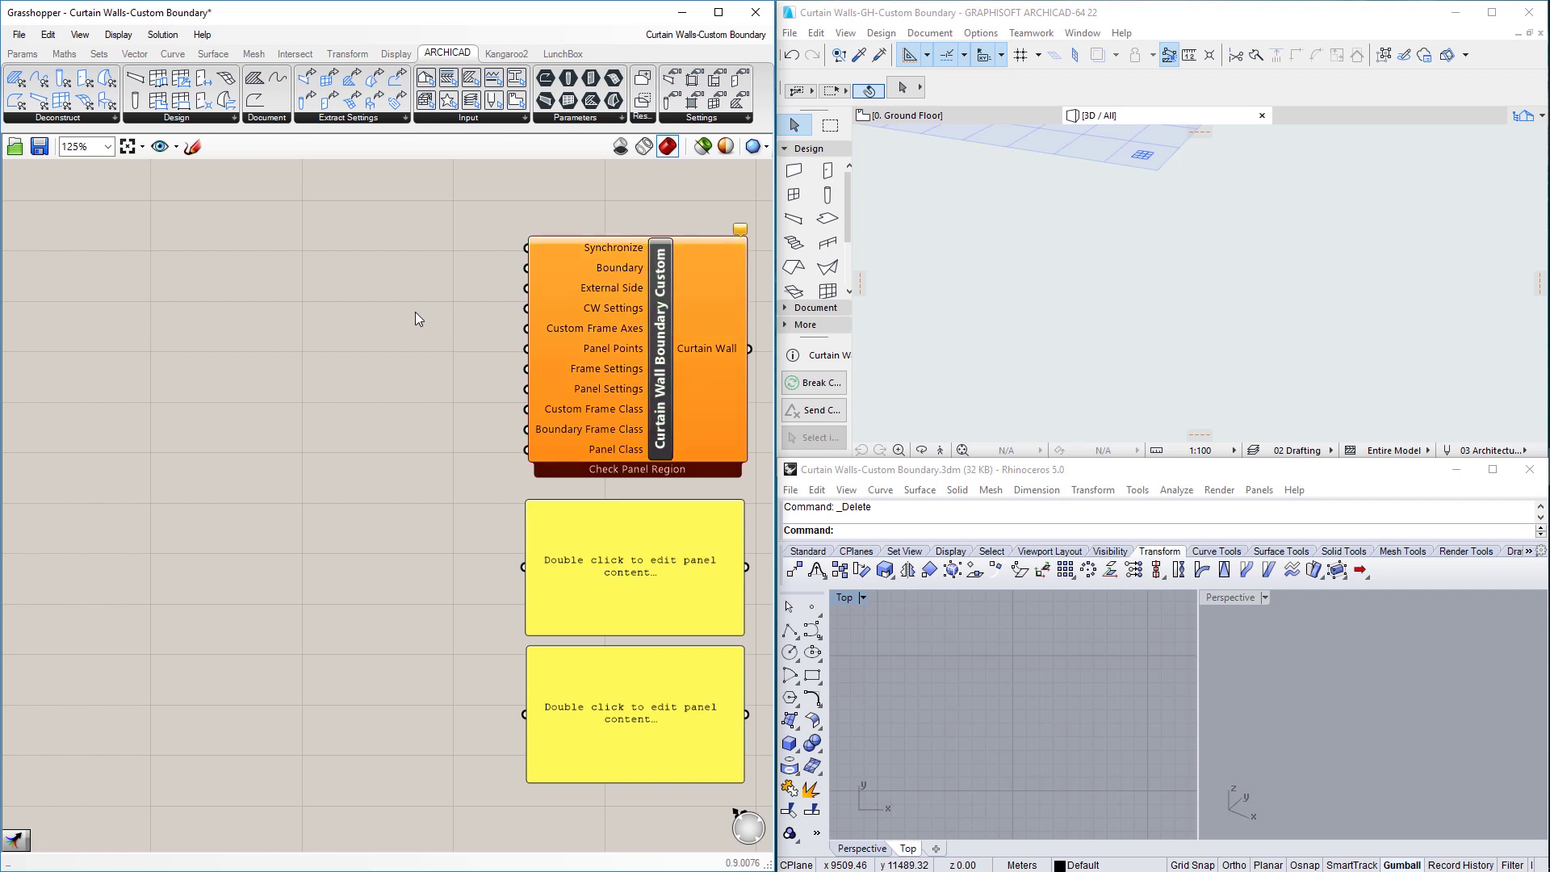
# Add a Boolean Toggle from the 'bool' search, wire it to Synchronize, and place it above.
pyautogui.doubleClick(367, 205)
pyautogui.write('bool')
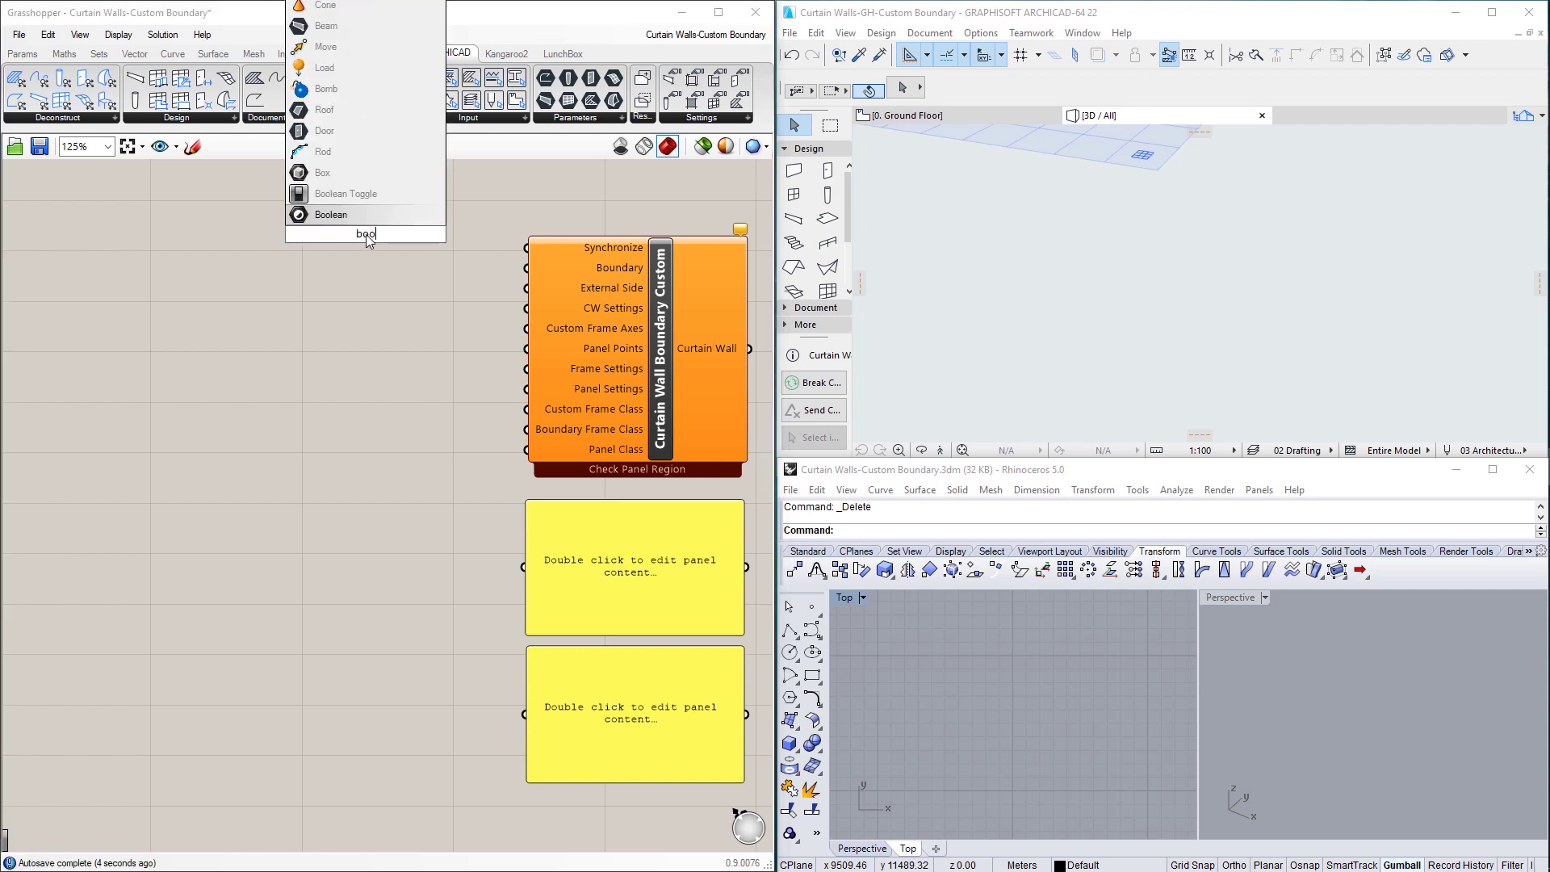
pyautogui.click(356, 196)
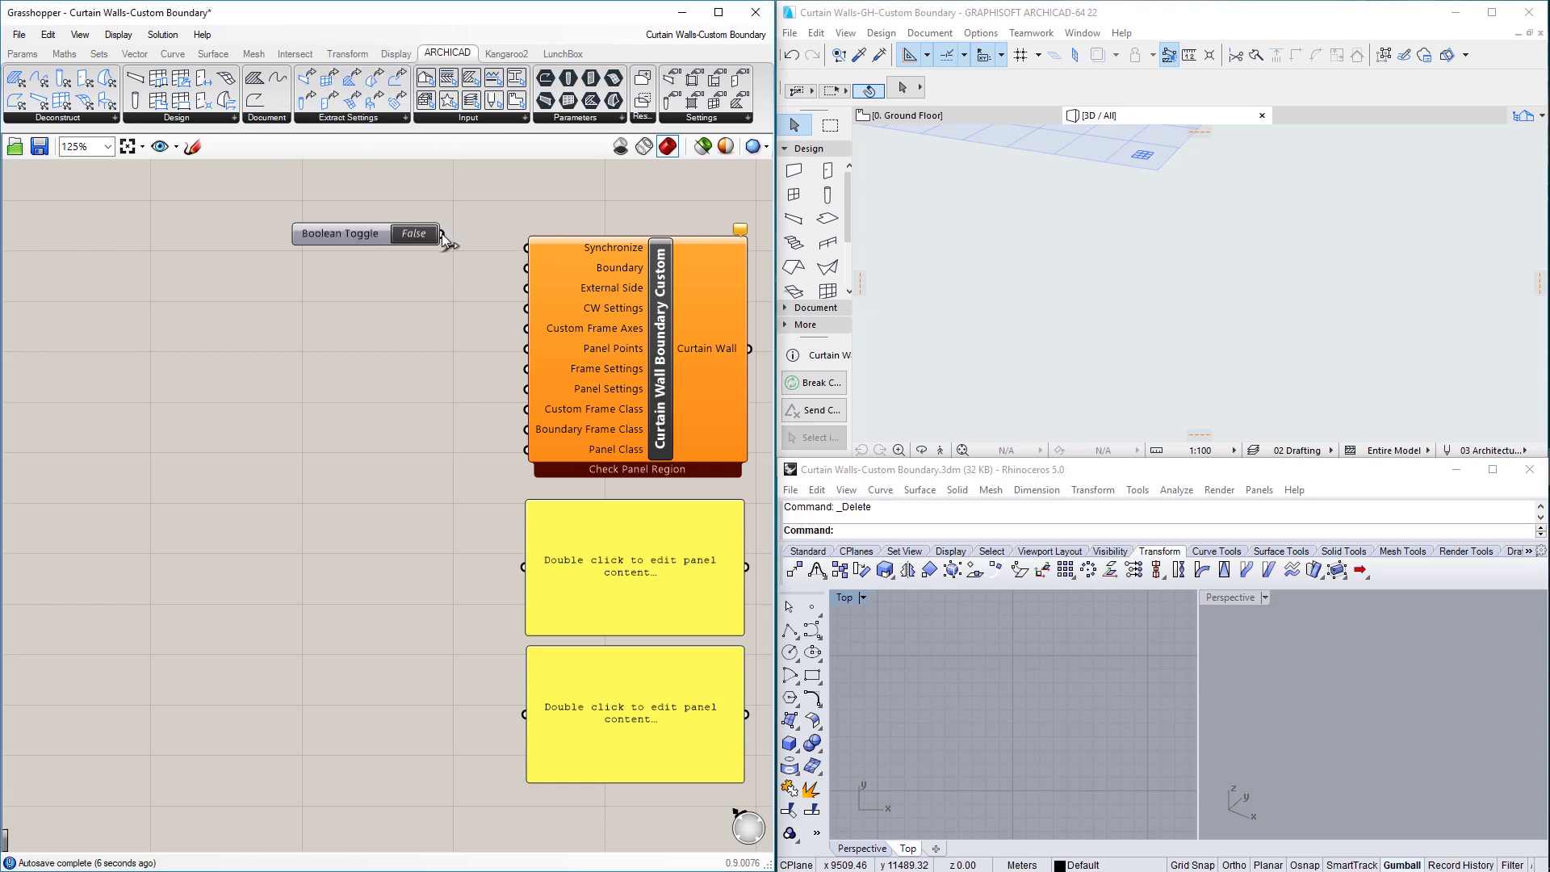
pyautogui.moveTo(442, 235); pyautogui.dragTo(527, 248)
pyautogui.moveTo(376, 239); pyautogui.dragTo(389, 191)
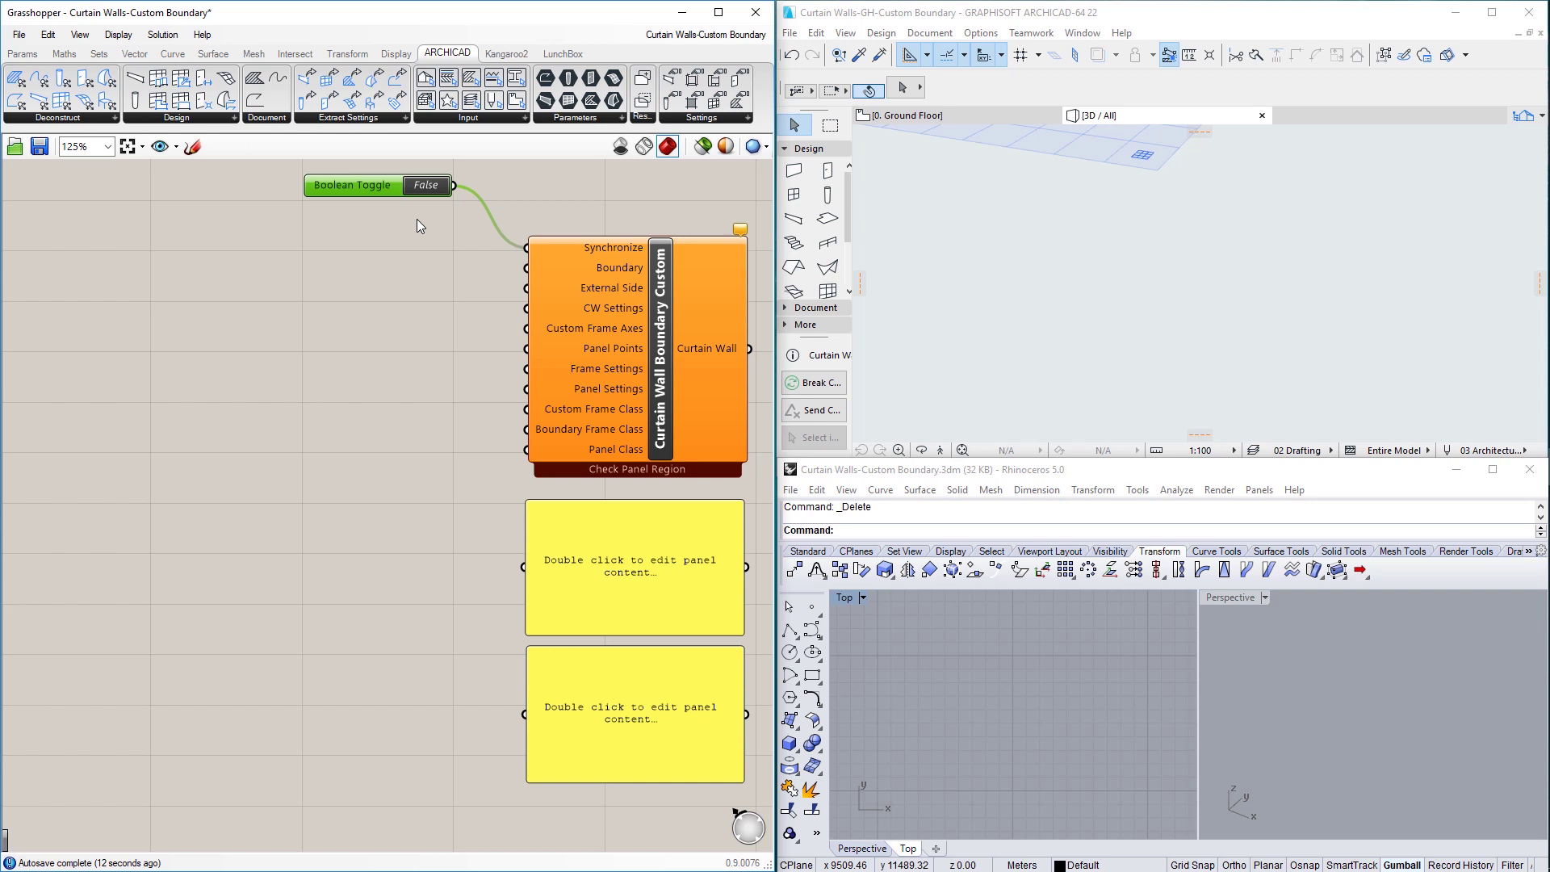
# Add a Curve parameter and reference a newly drawn Rhino rectangle into it.
pyautogui.doubleClick(415, 243)
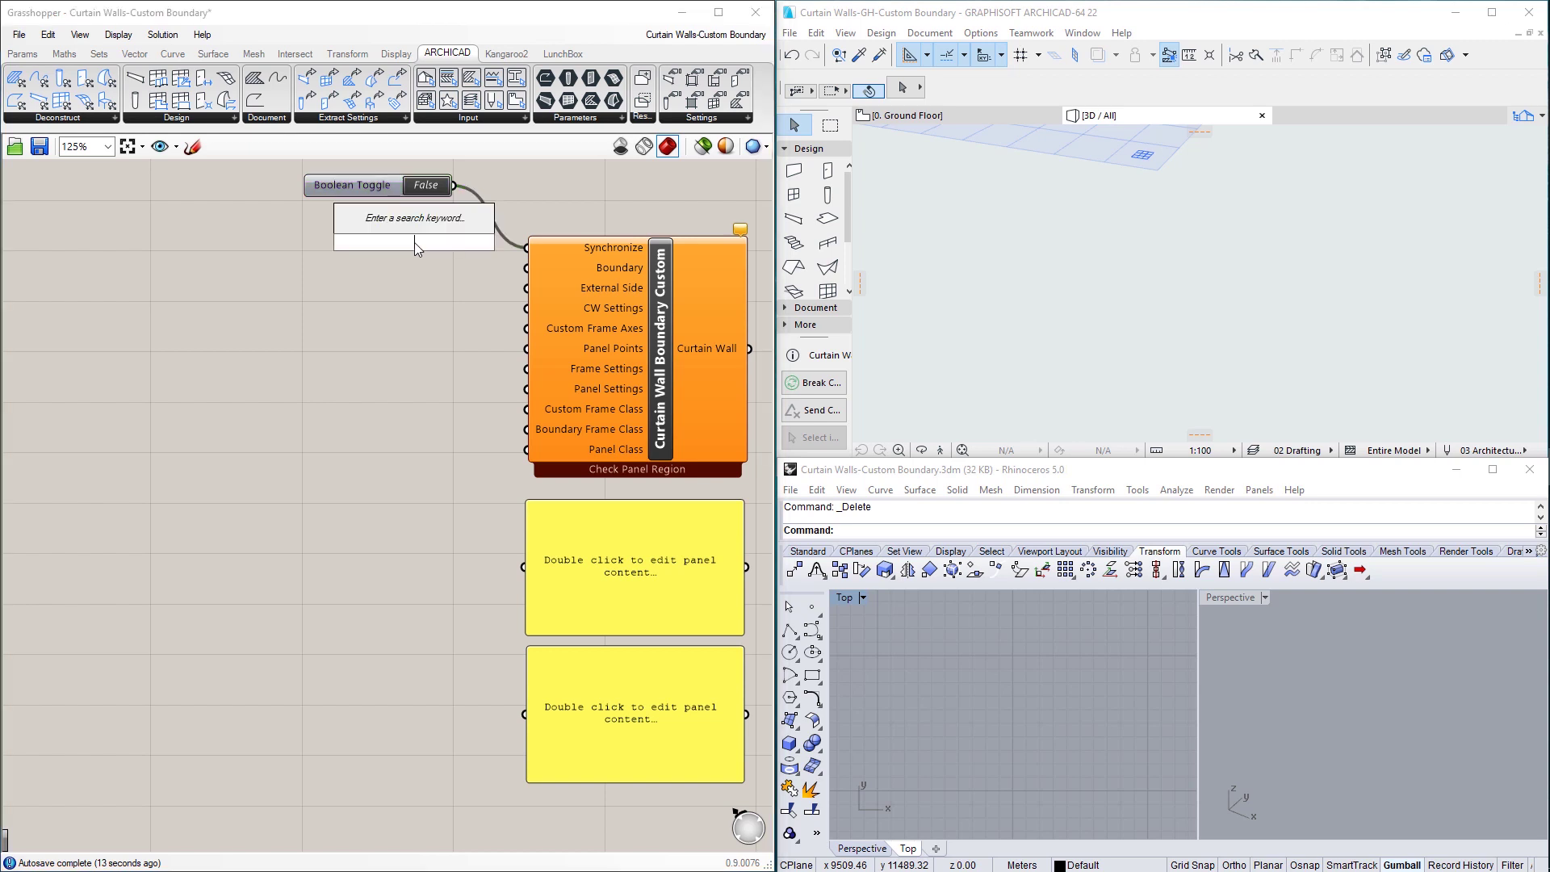
pyautogui.write('curve')
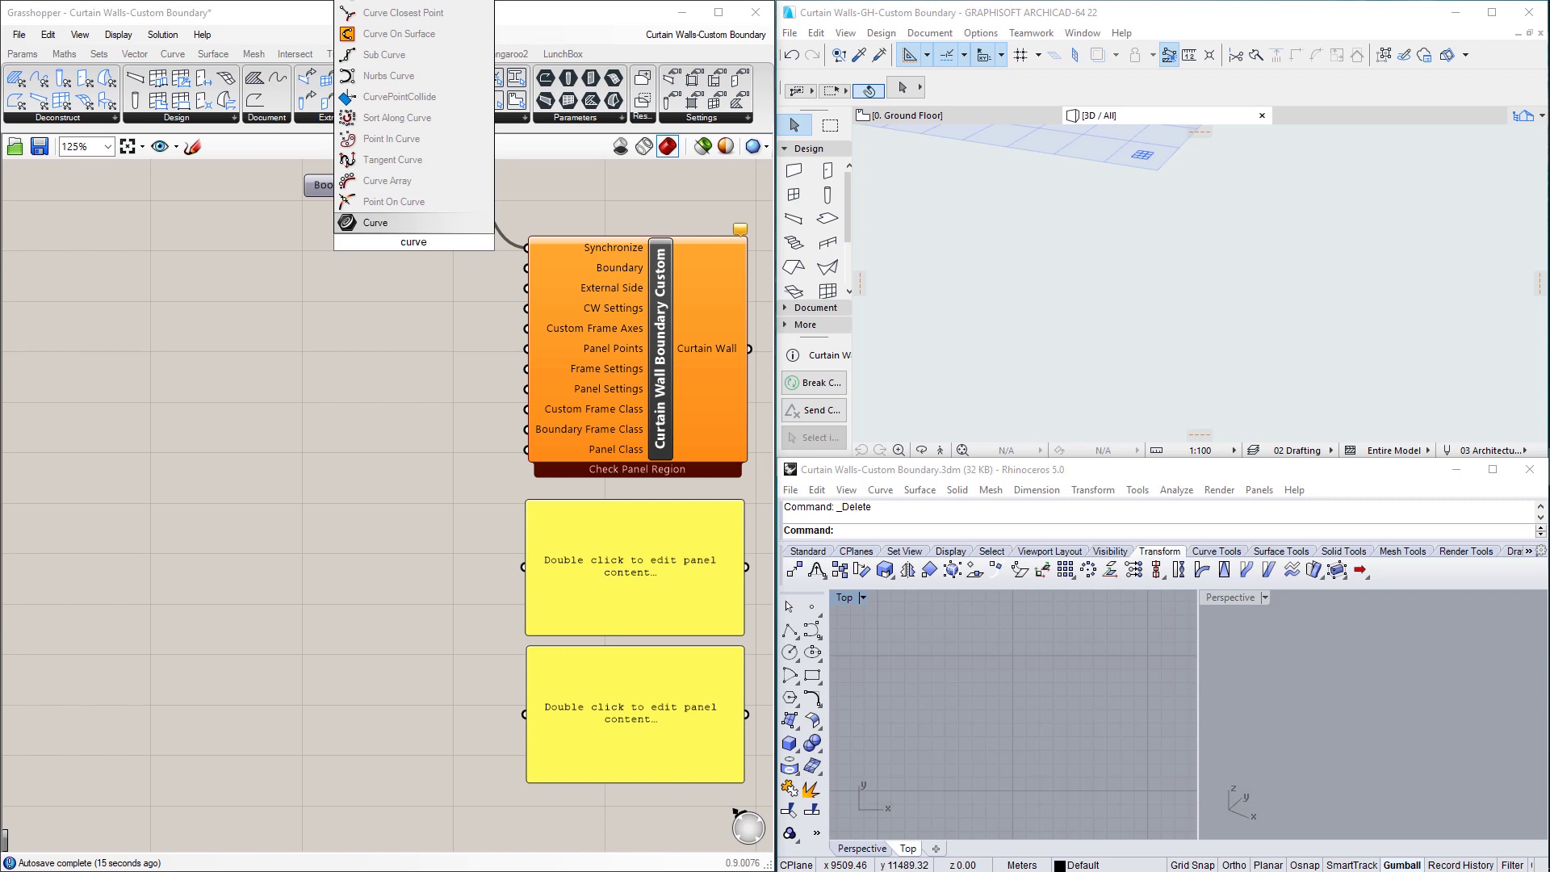
pyautogui.click(406, 225)
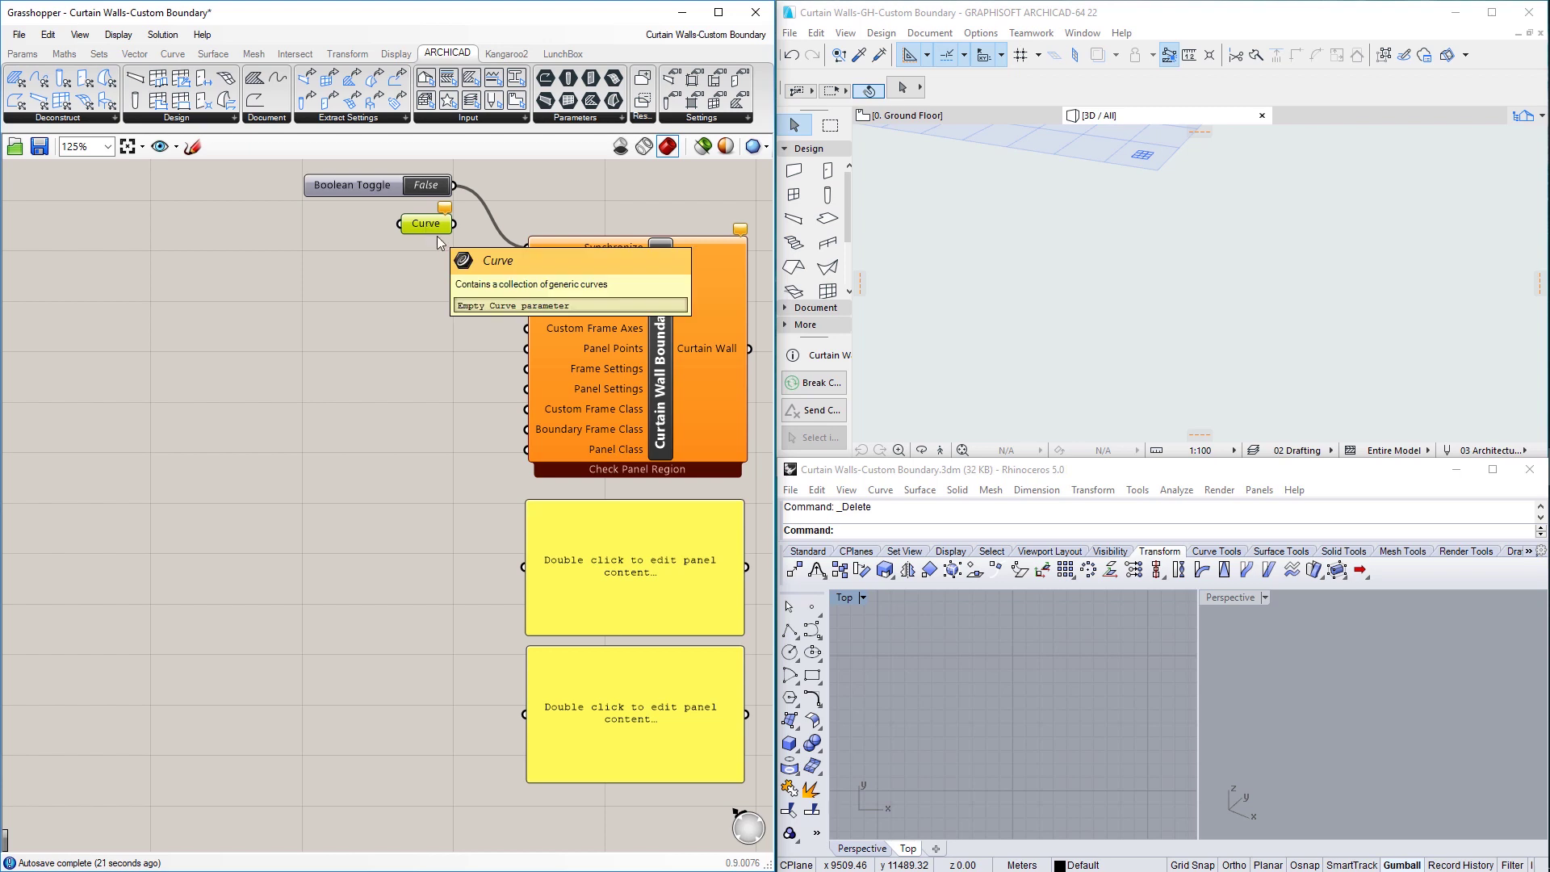
pyautogui.click(813, 675)
pyautogui.click(880, 788)
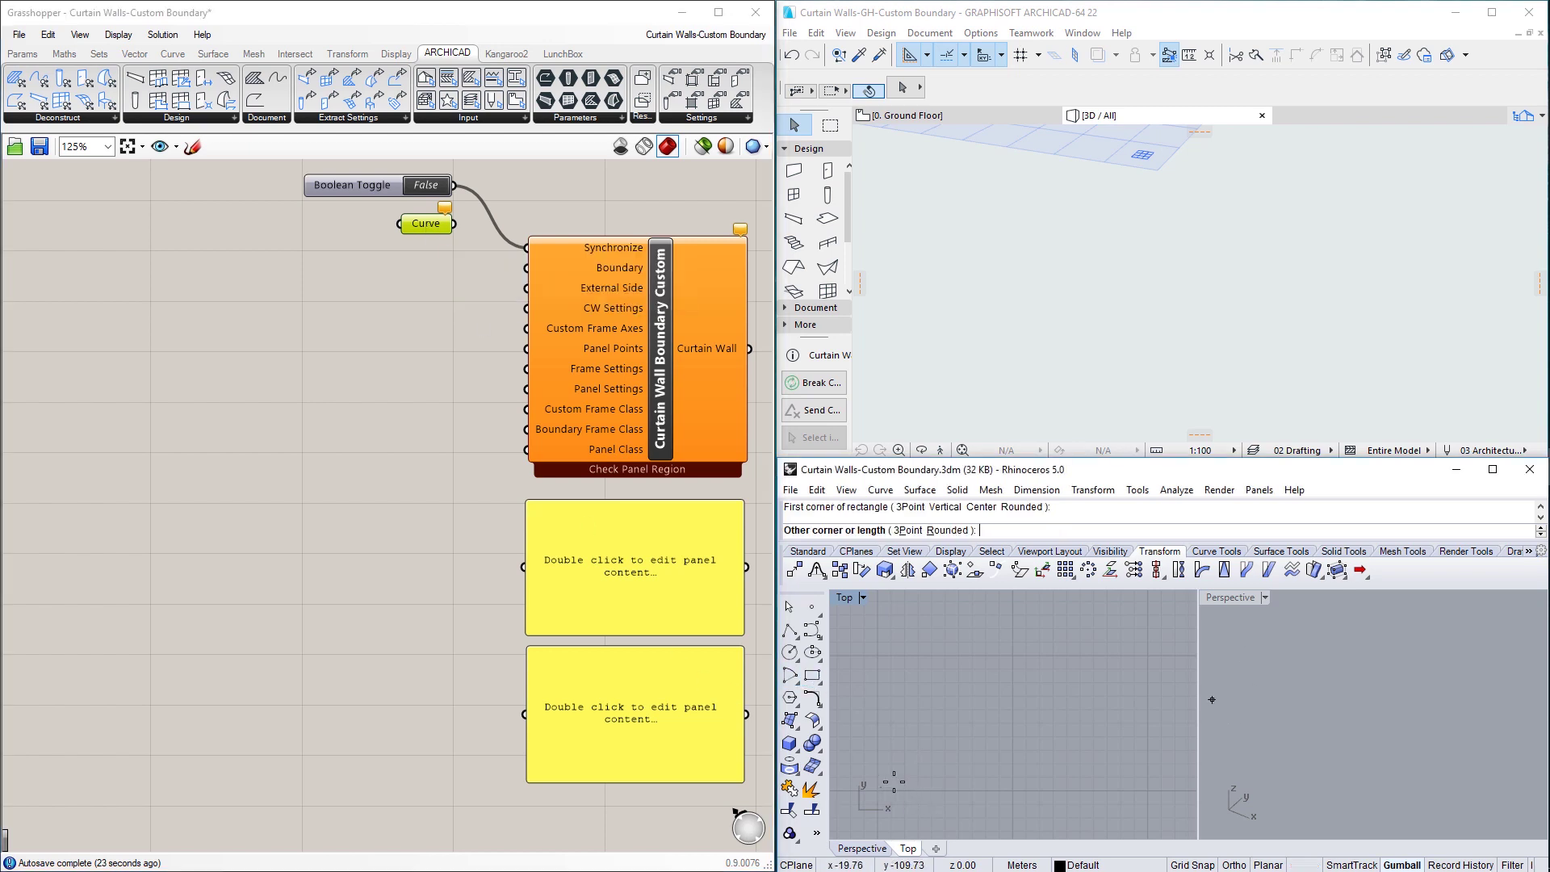
pyautogui.click(1144, 656)
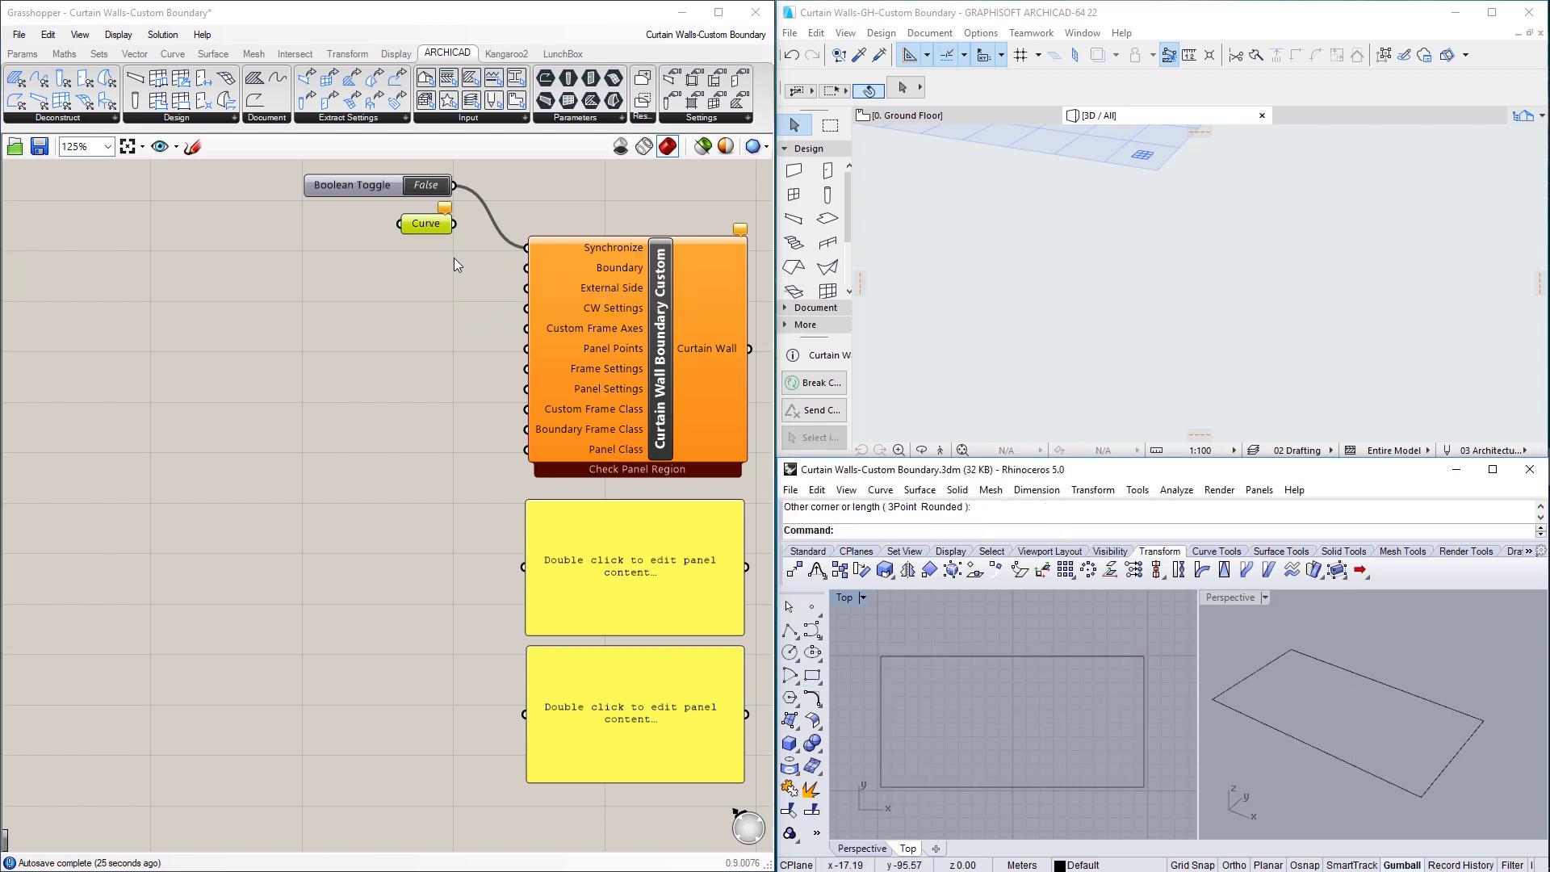
pyautogui.rightClick(417, 234)
pyautogui.click(522, 486)
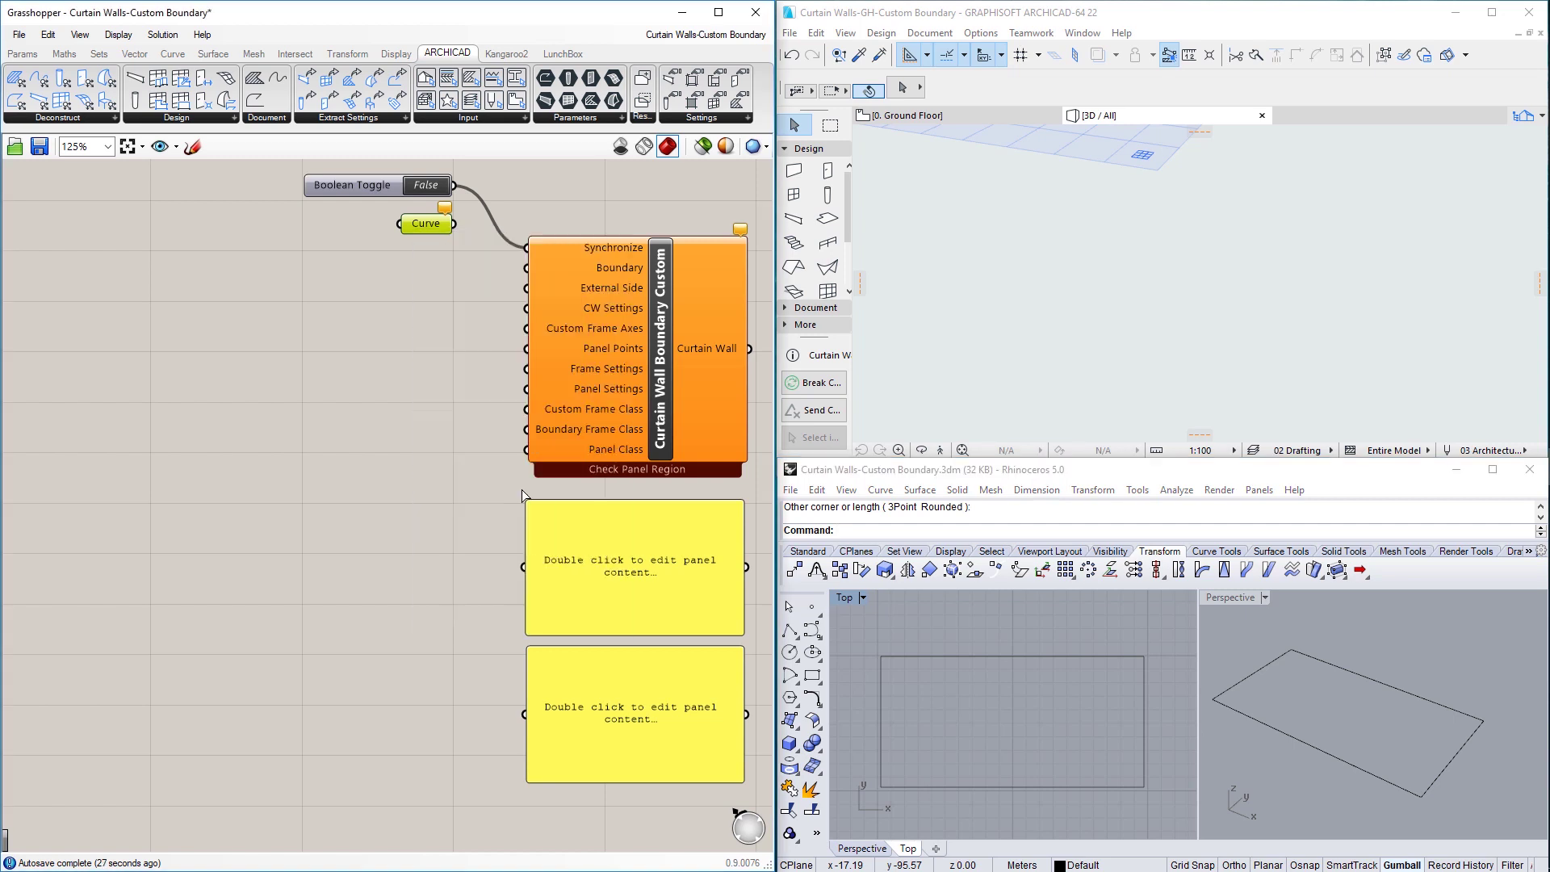
pyautogui.click(925, 657)
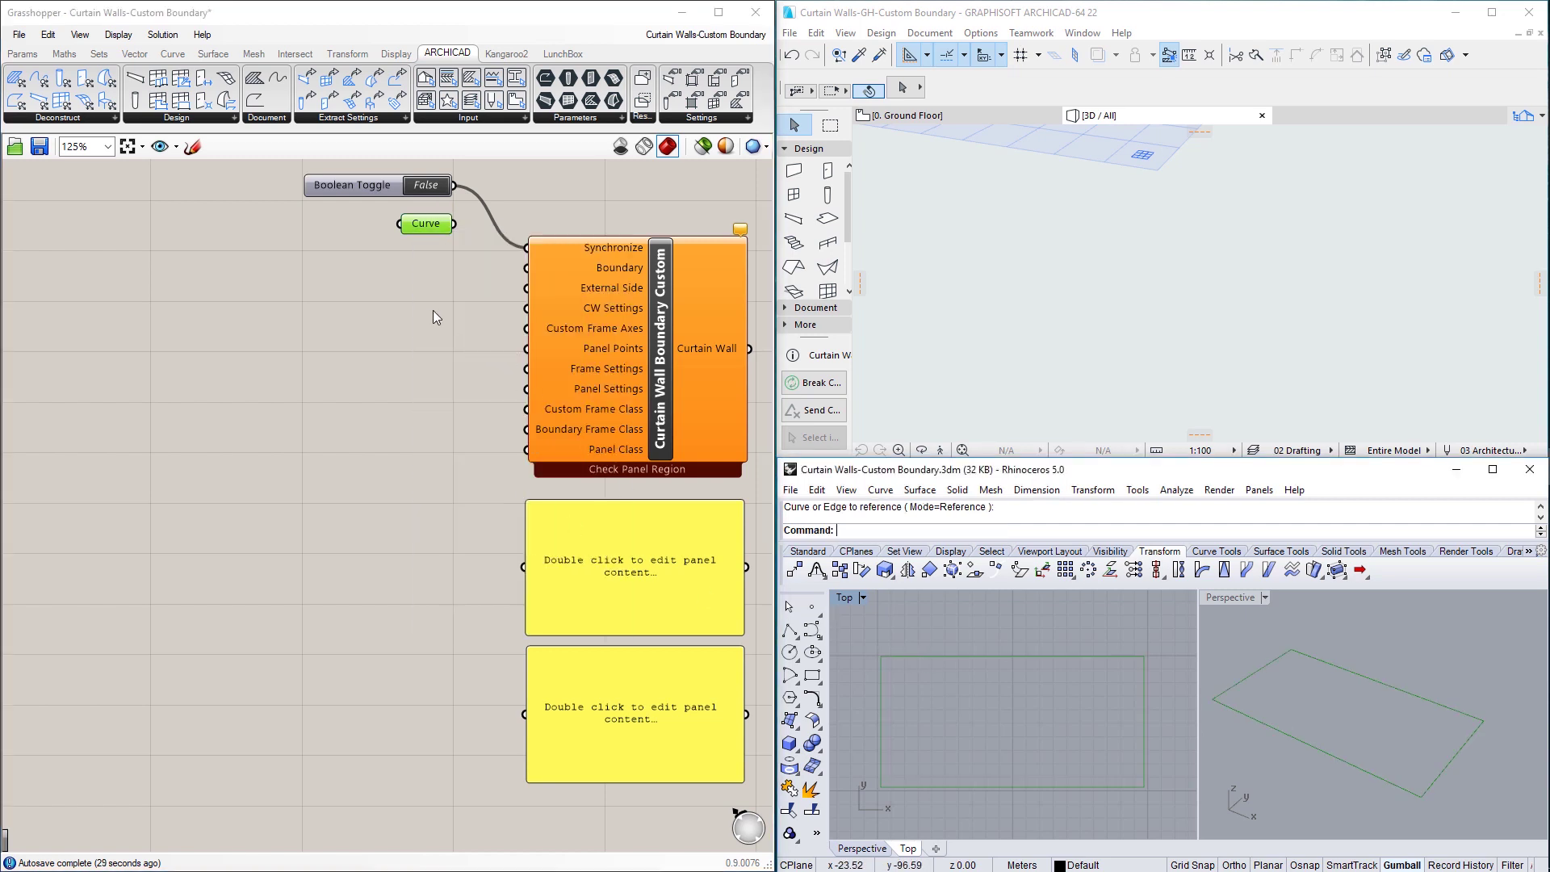
# Add a Point parameter; wire it to External Side and the curve to Boundary.
pyautogui.doubleClick(404, 289)
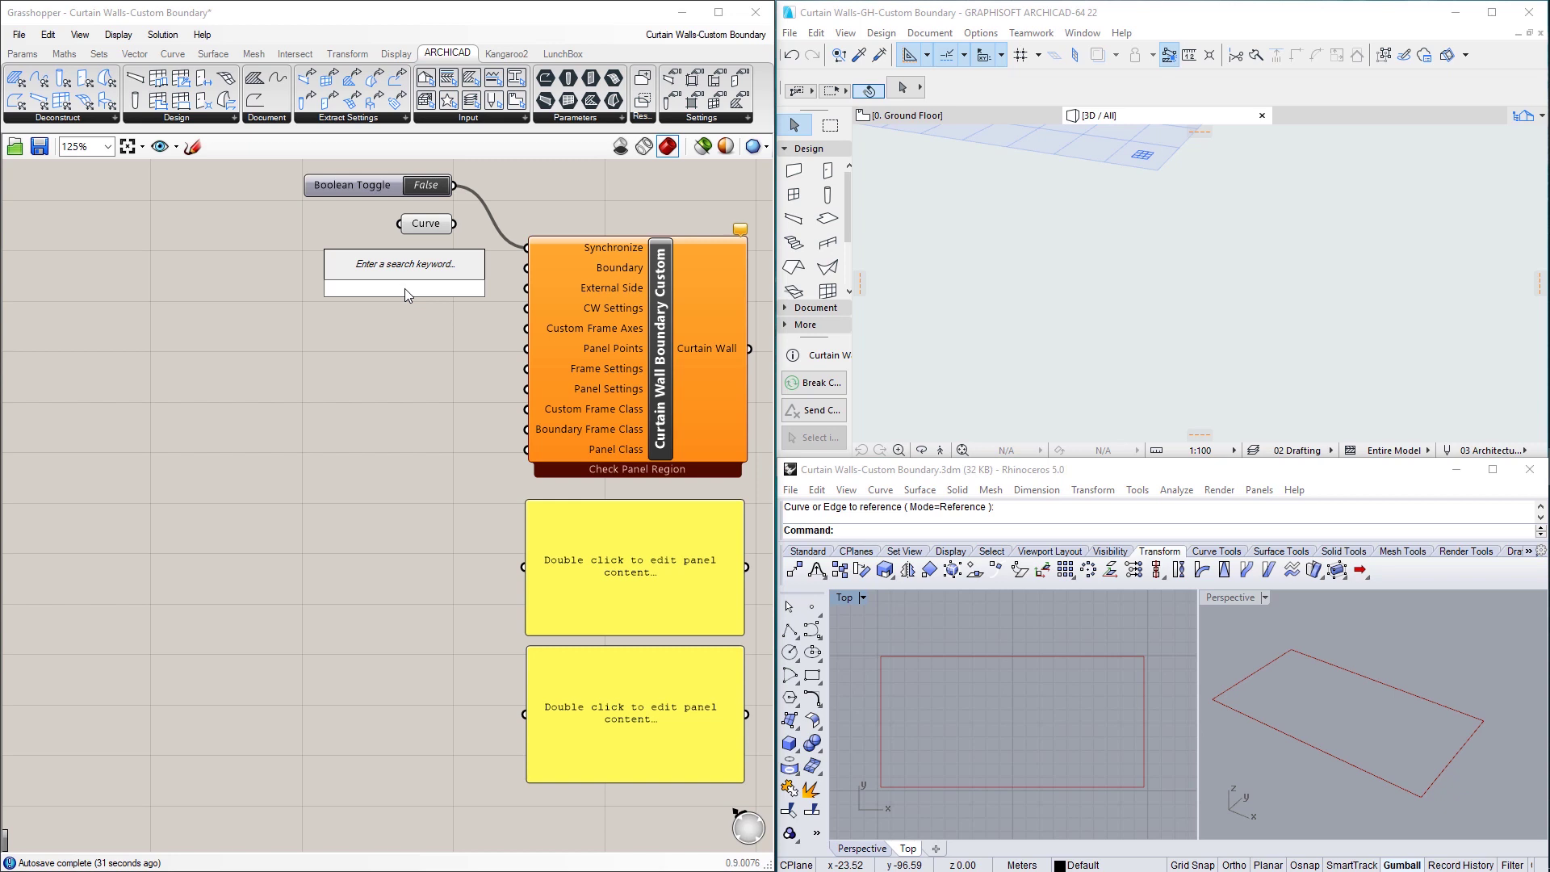
pyautogui.write('point')
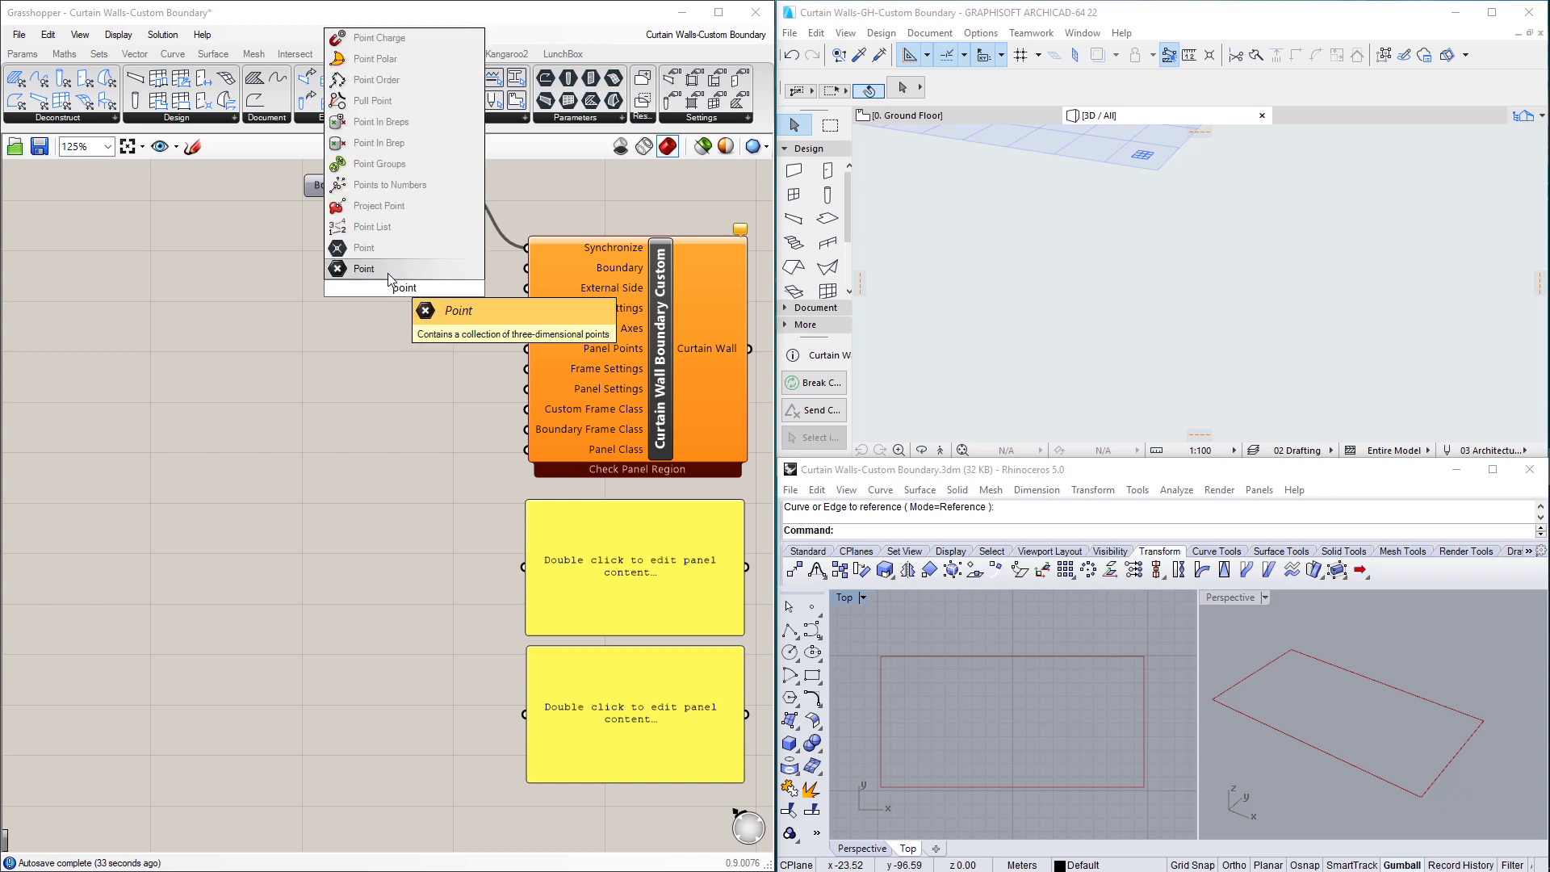
pyautogui.click(388, 273)
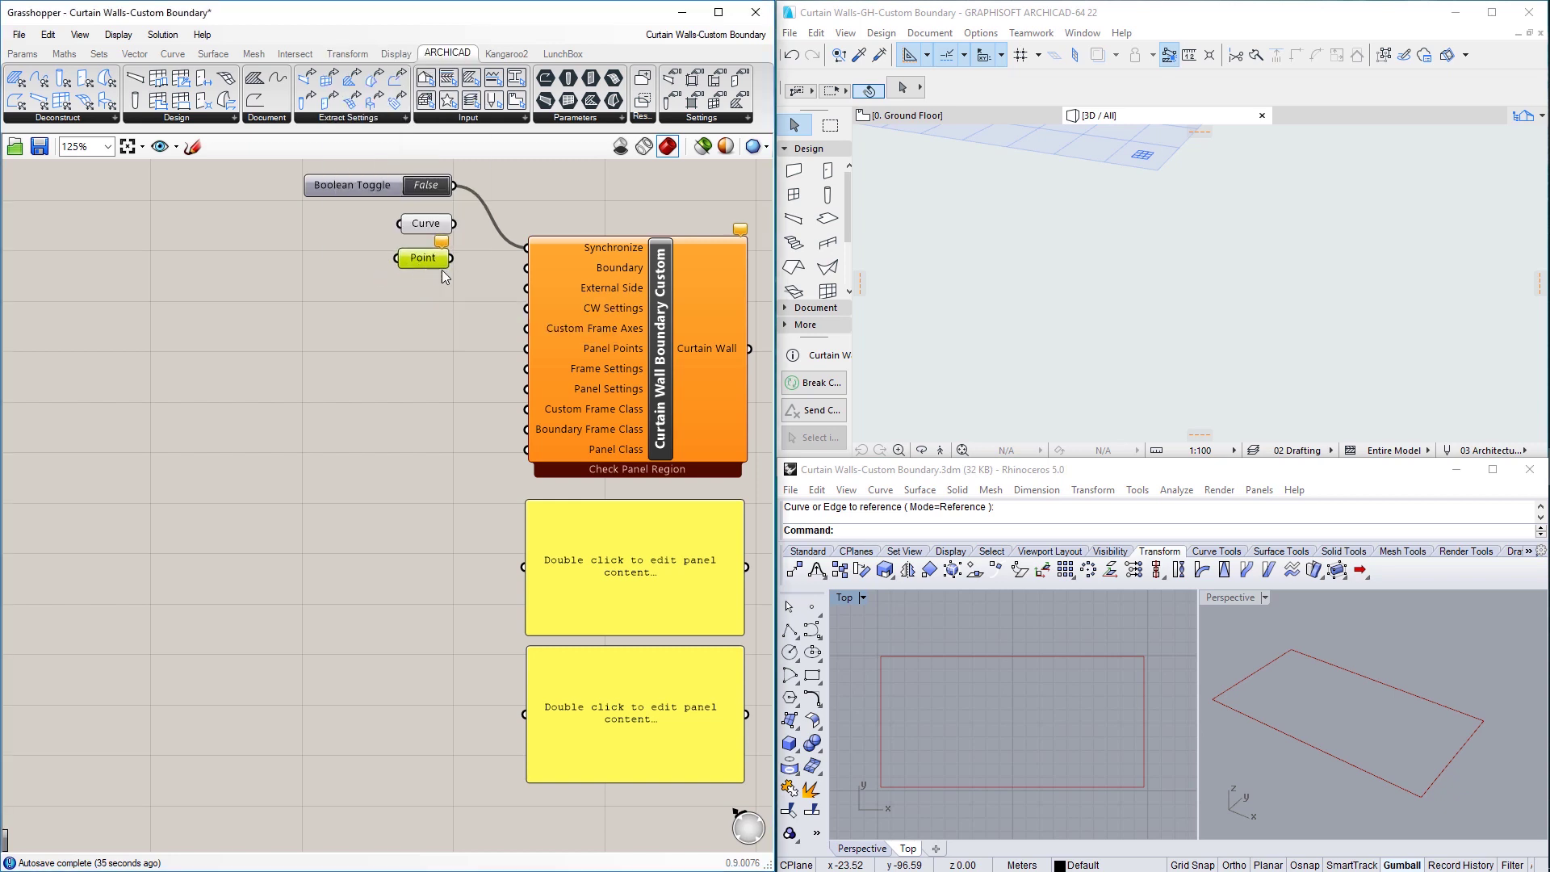
pyautogui.moveTo(529, 259); pyautogui.dragTo(527, 288)
pyautogui.moveTo(454, 223); pyautogui.dragTo(527, 268)
# Place a Rhino point below the rectangle, reference it into Point, then reposition it.
pyautogui.click(812, 606)
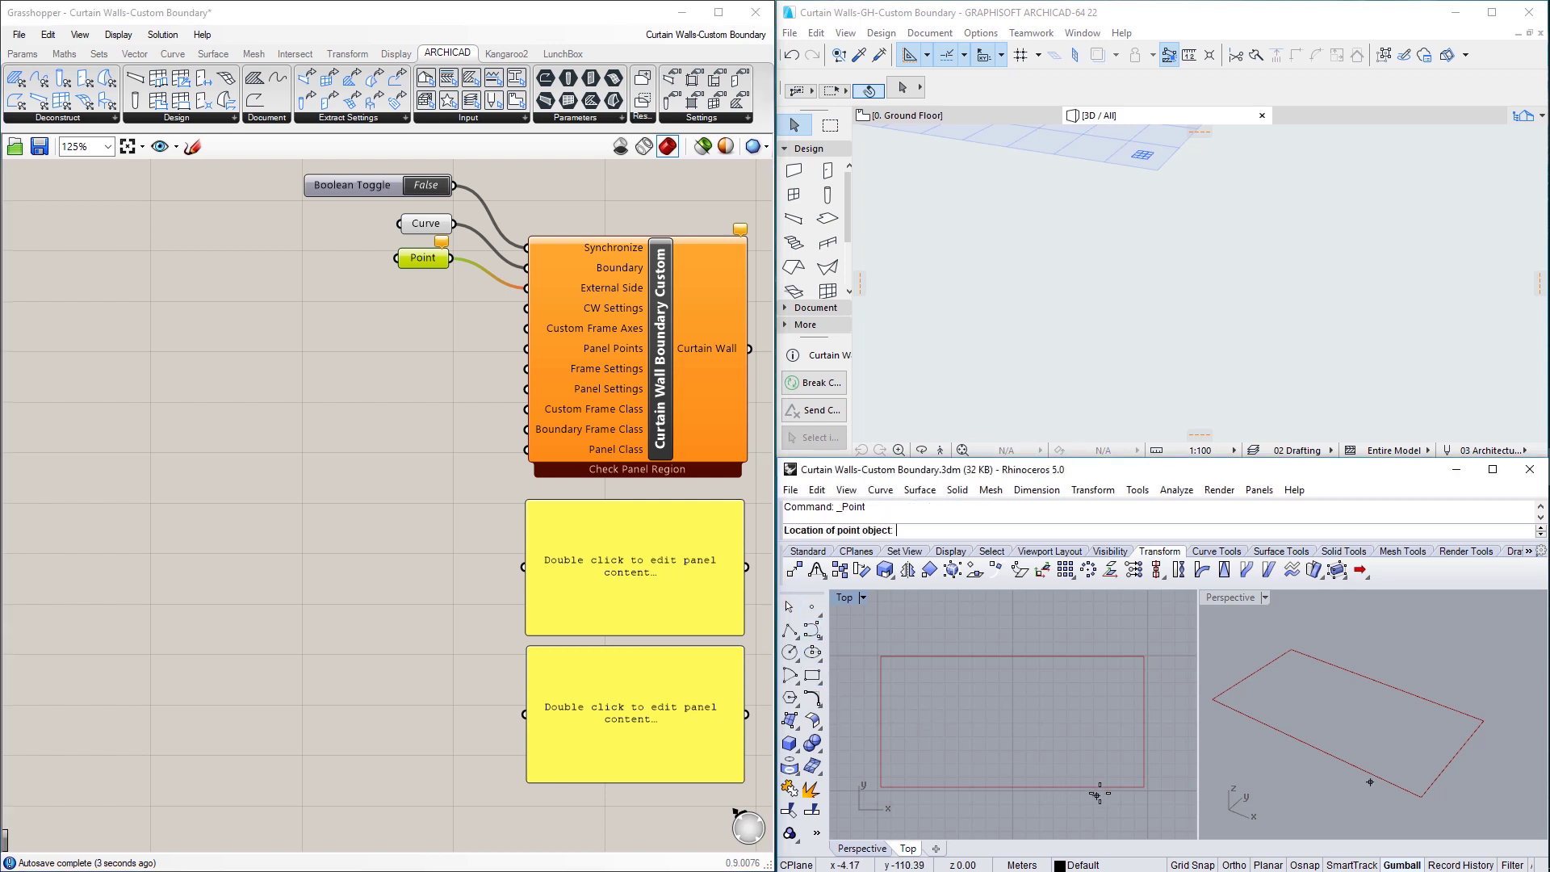
pyautogui.click(1010, 814)
pyautogui.rightClick(415, 261)
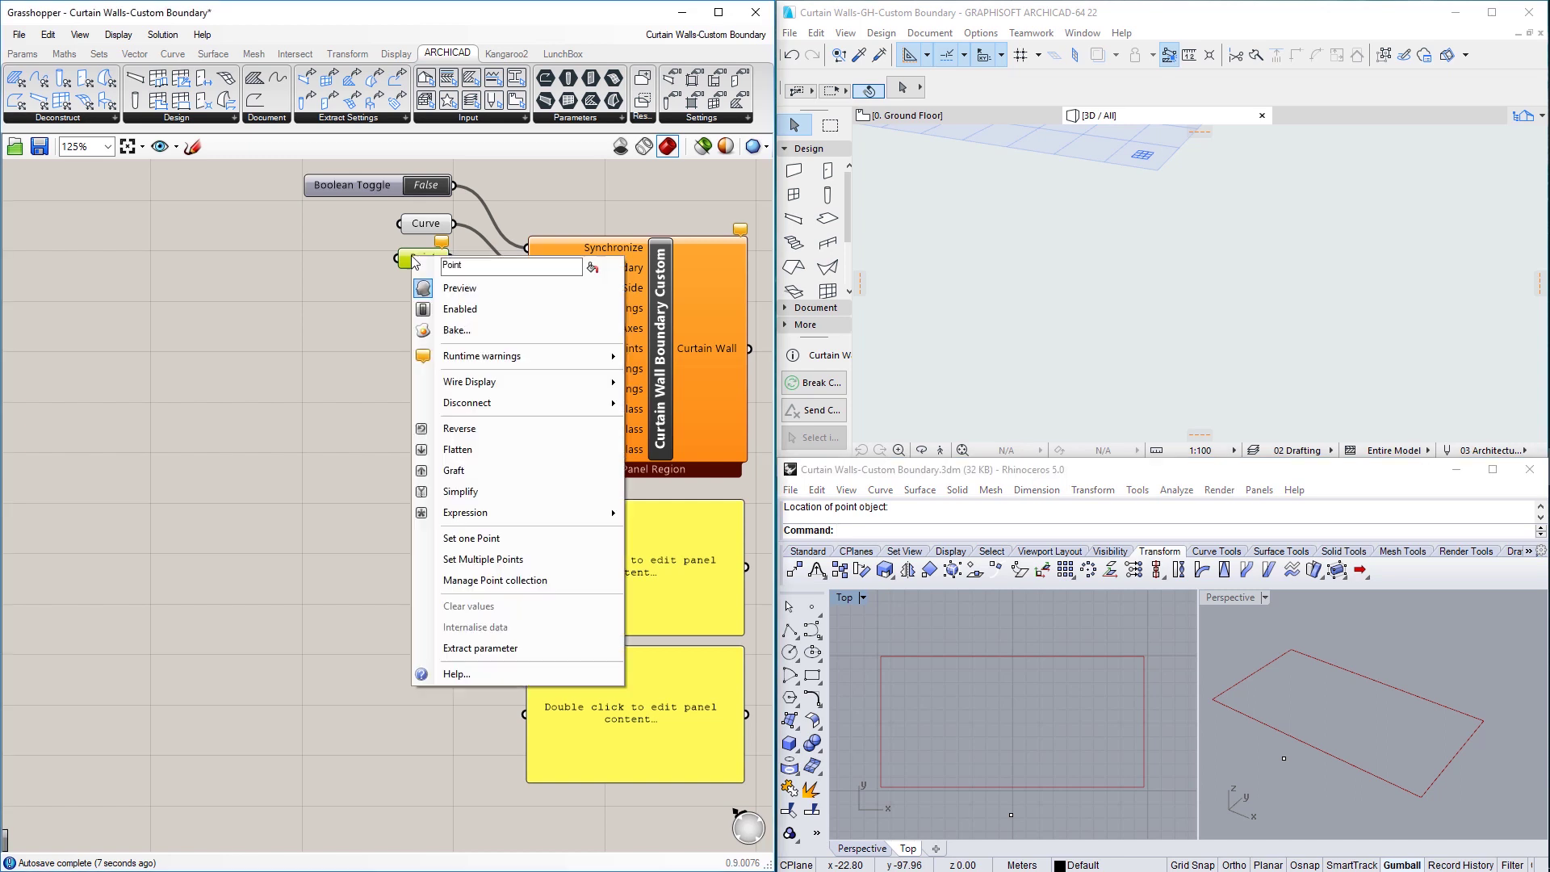
pyautogui.click(515, 539)
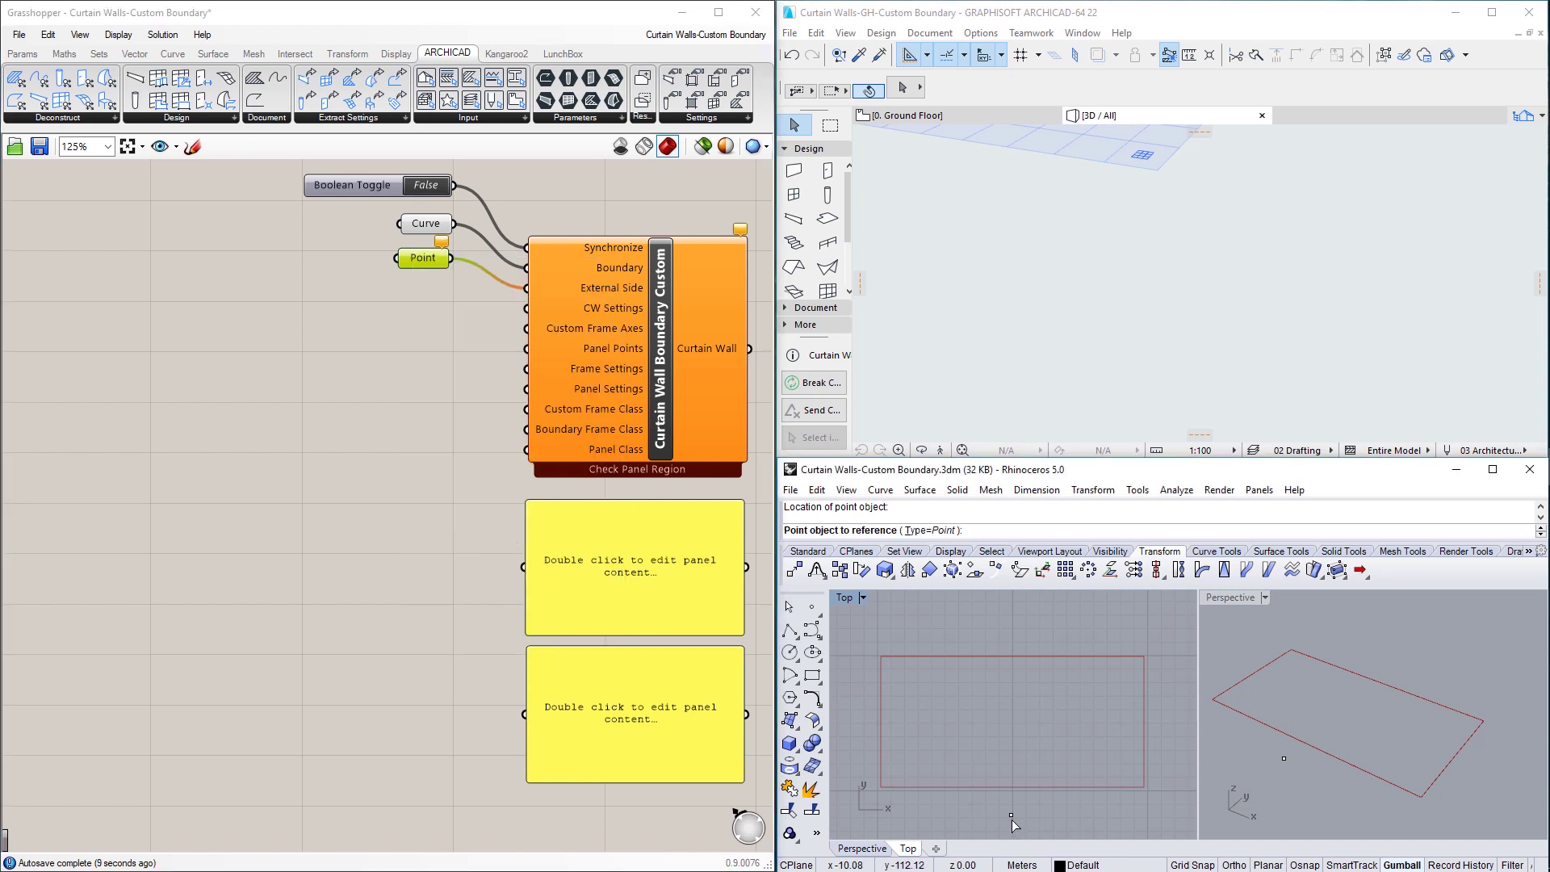
pyautogui.click(1011, 815)
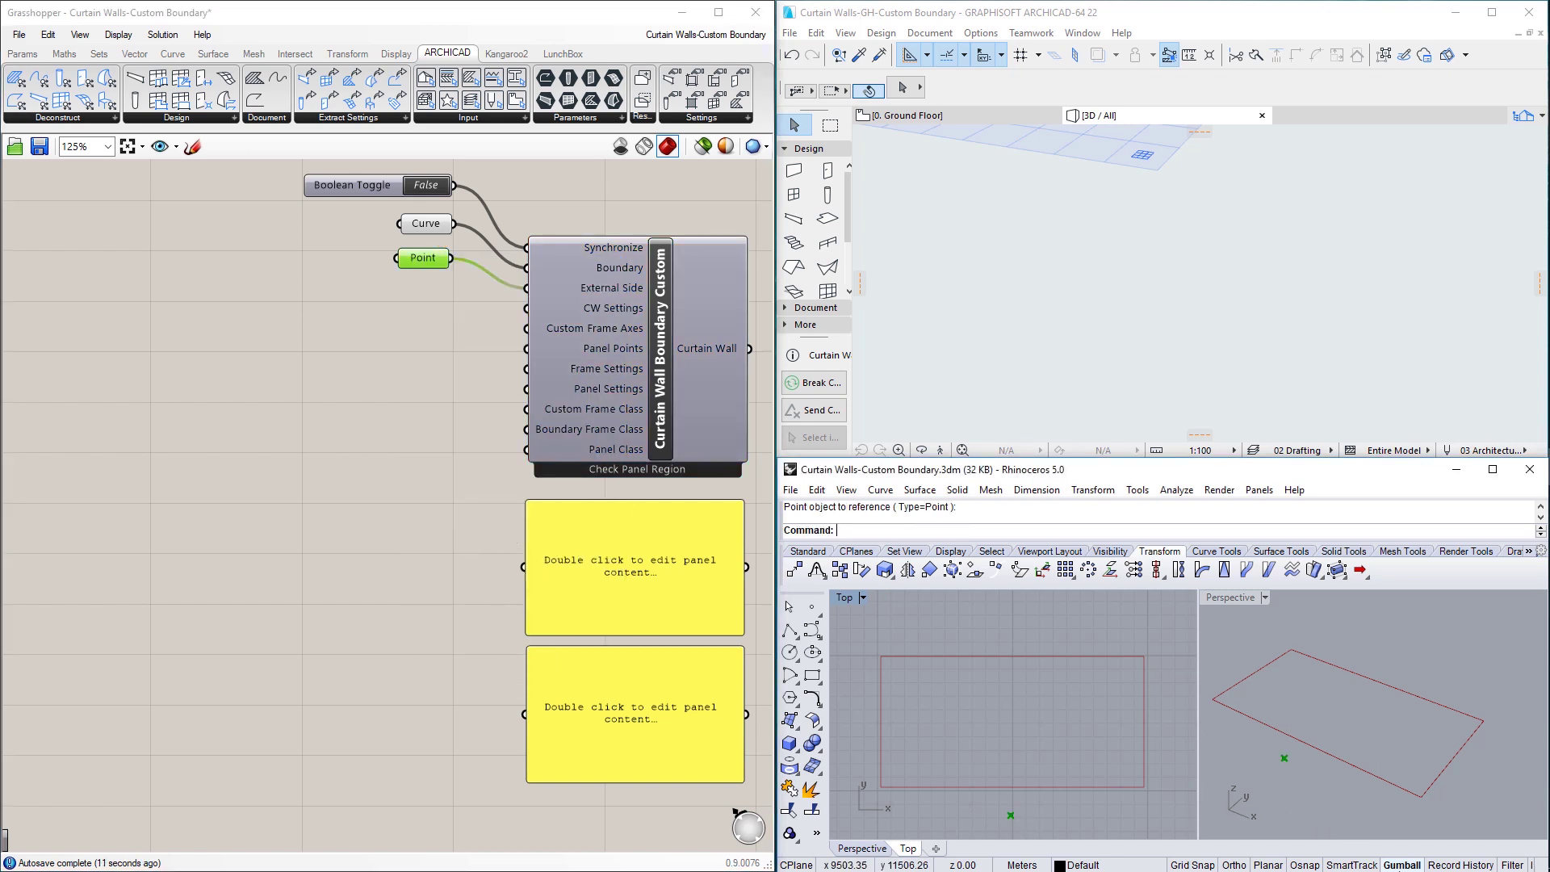
pyautogui.click(1285, 758)
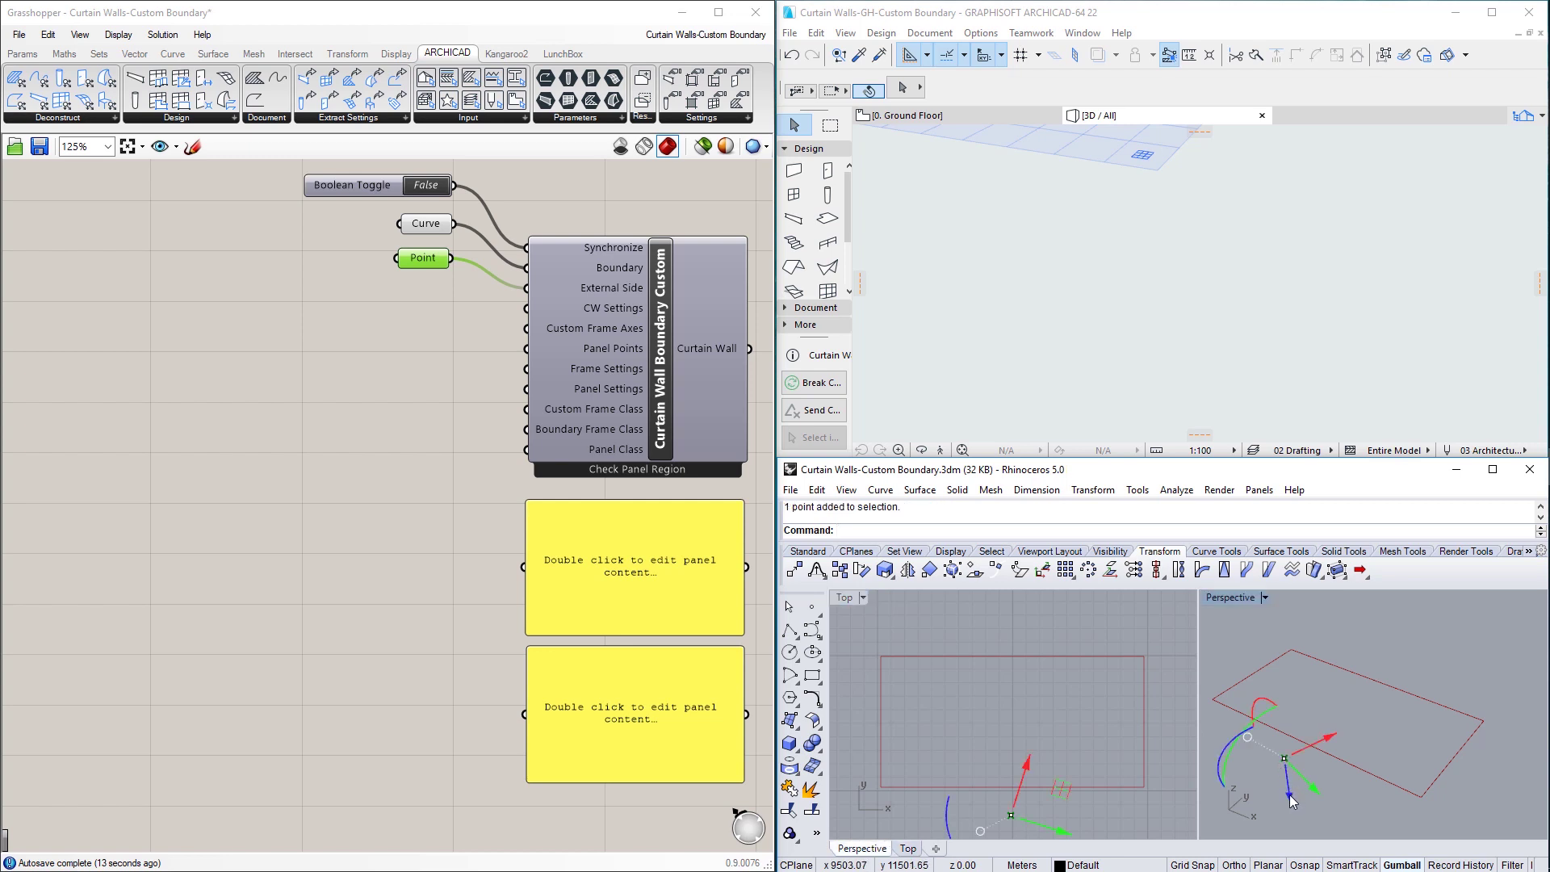
pyautogui.moveTo(1291, 800); pyautogui.dragTo(1320, 807)
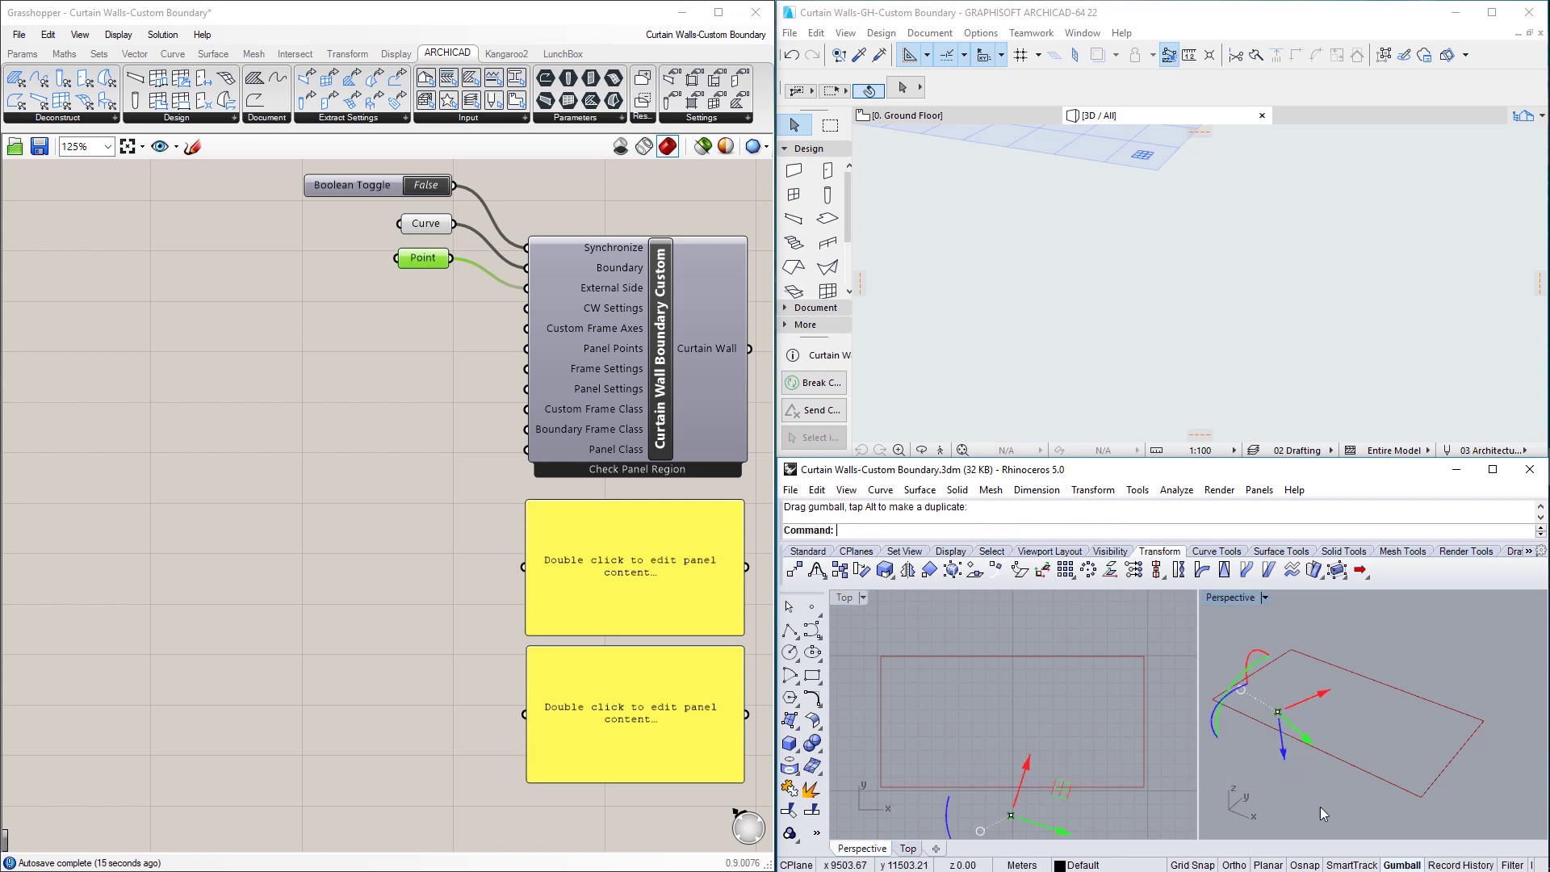
pyautogui.click(1321, 807)
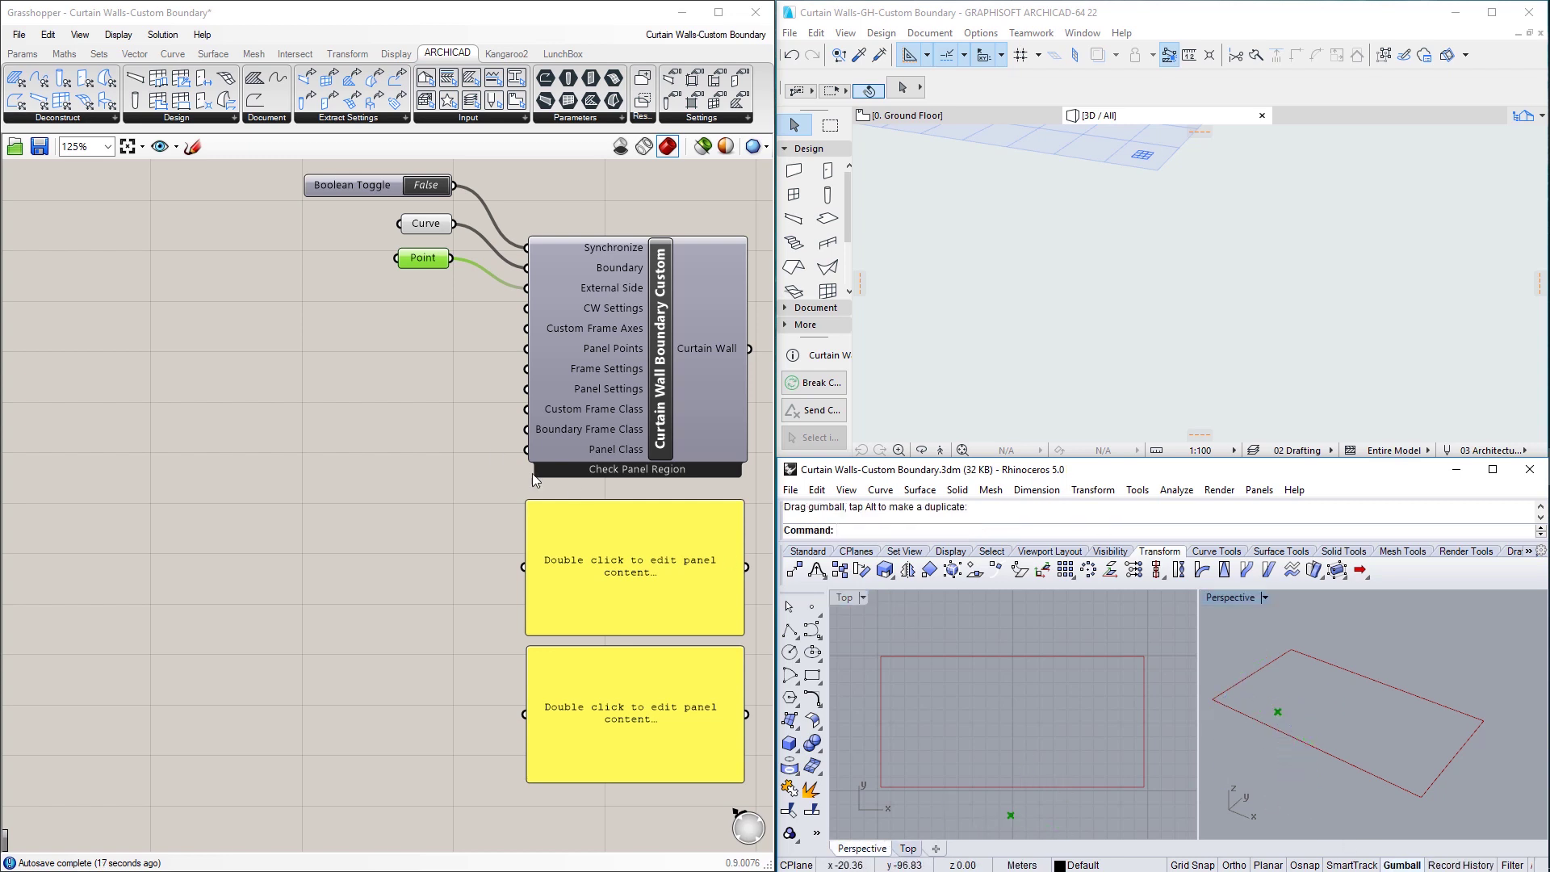
# Add a Favorite component from the 'favor' search.
pyautogui.doubleClick(336, 299)
pyautogui.write('fv')
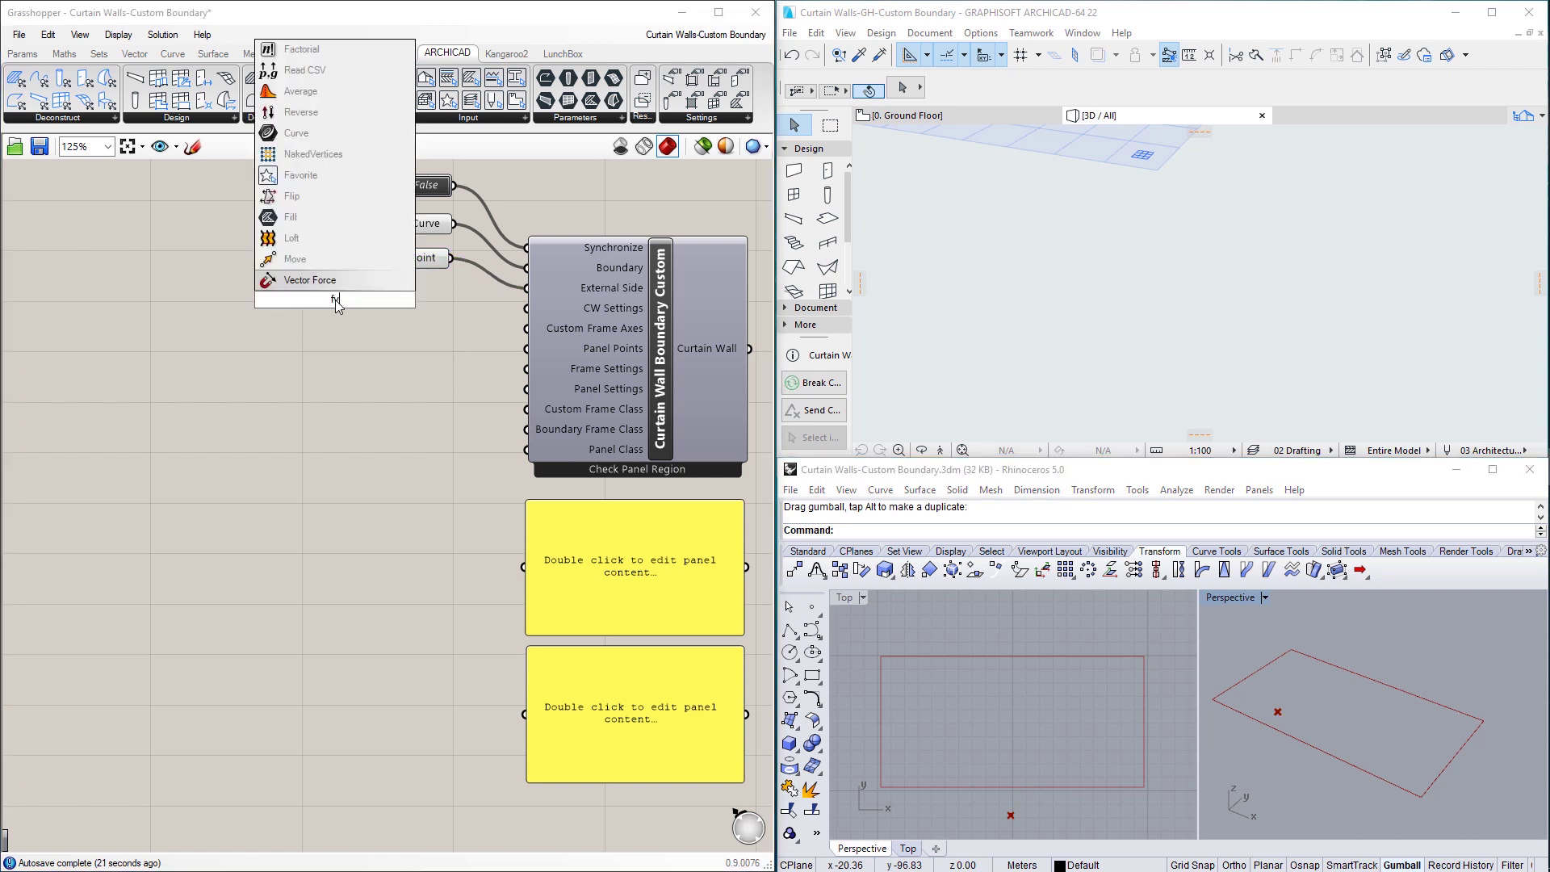
pyautogui.press('BackSpace')
pyautogui.write('avor')
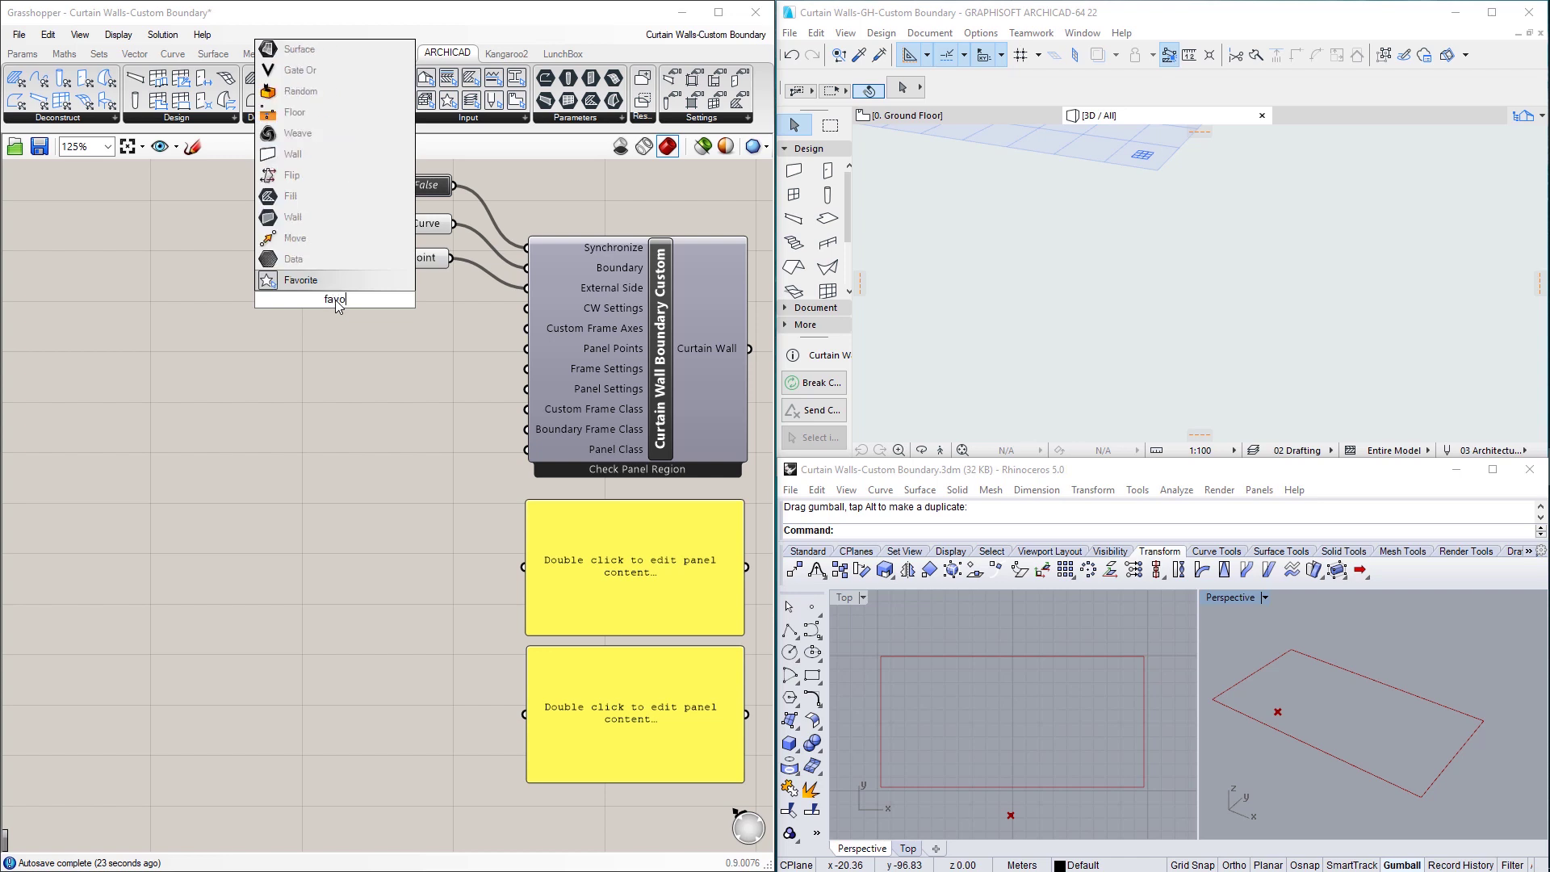
pyautogui.click(296, 280)
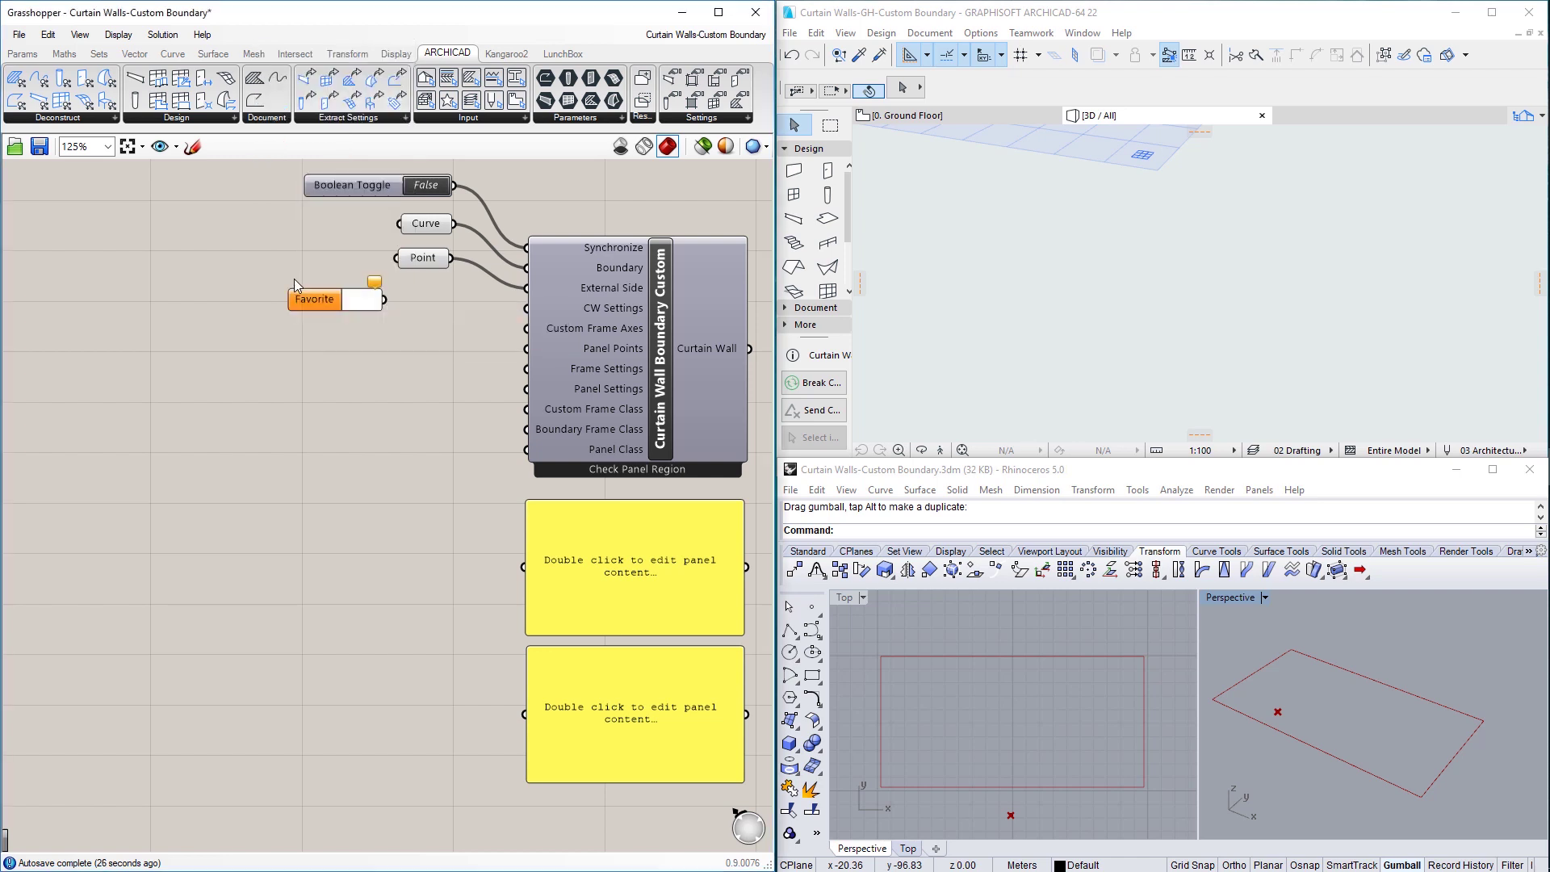
# Set the Favorite to Generic Curtain Wall and wire it into CW Settings.
pyautogui.doubleClick(355, 302)
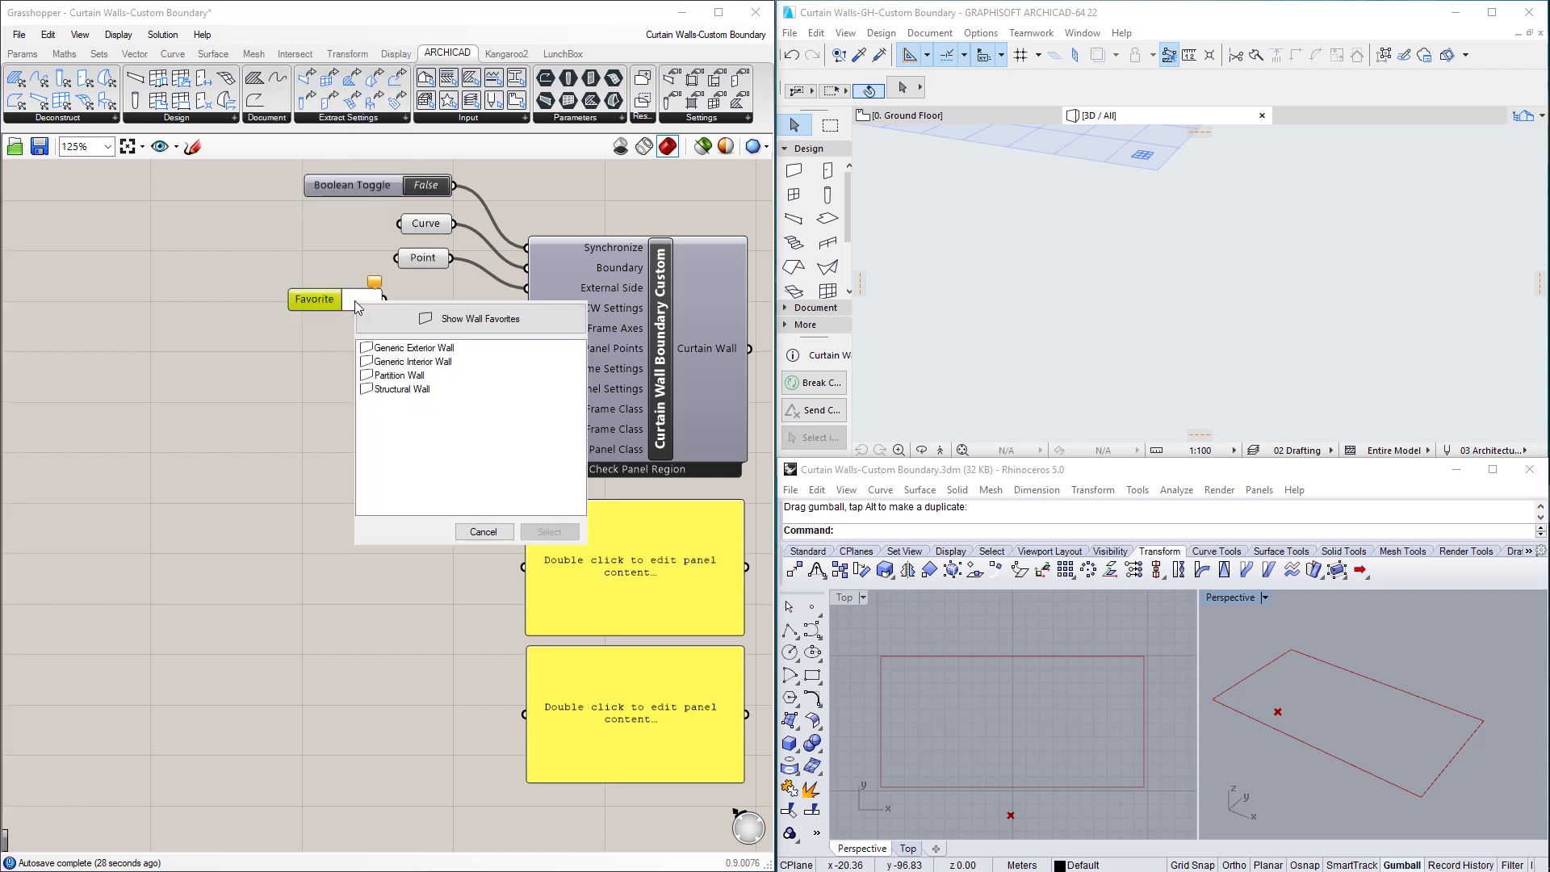
pyautogui.click(460, 321)
pyautogui.click(682, 509)
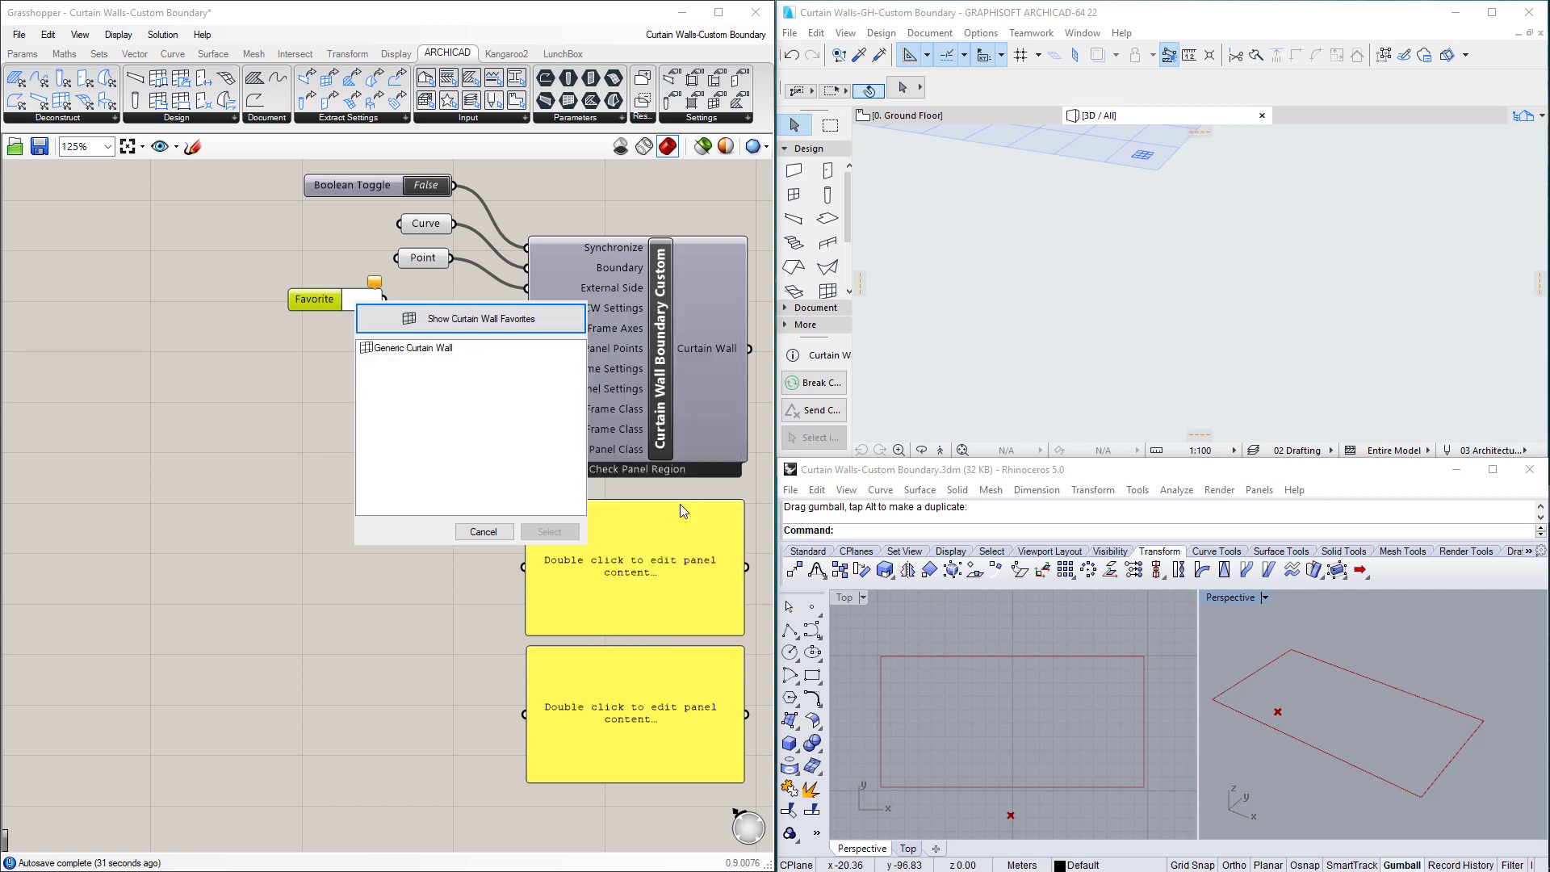
pyautogui.click(416, 348)
pyautogui.click(559, 536)
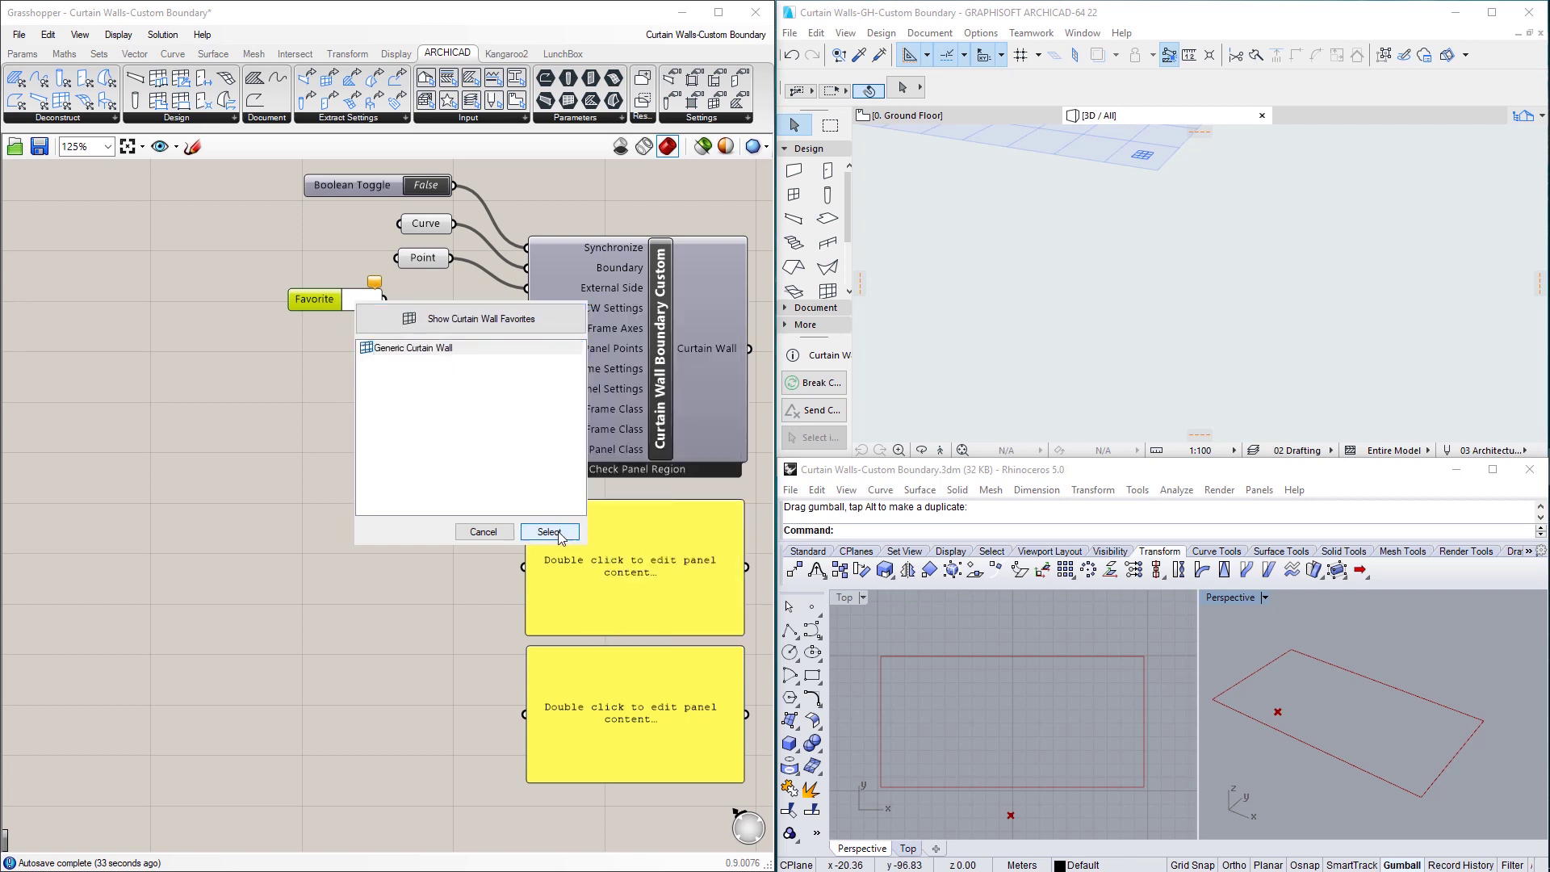
pyautogui.moveTo(306, 305); pyautogui.dragTo(308, 292)
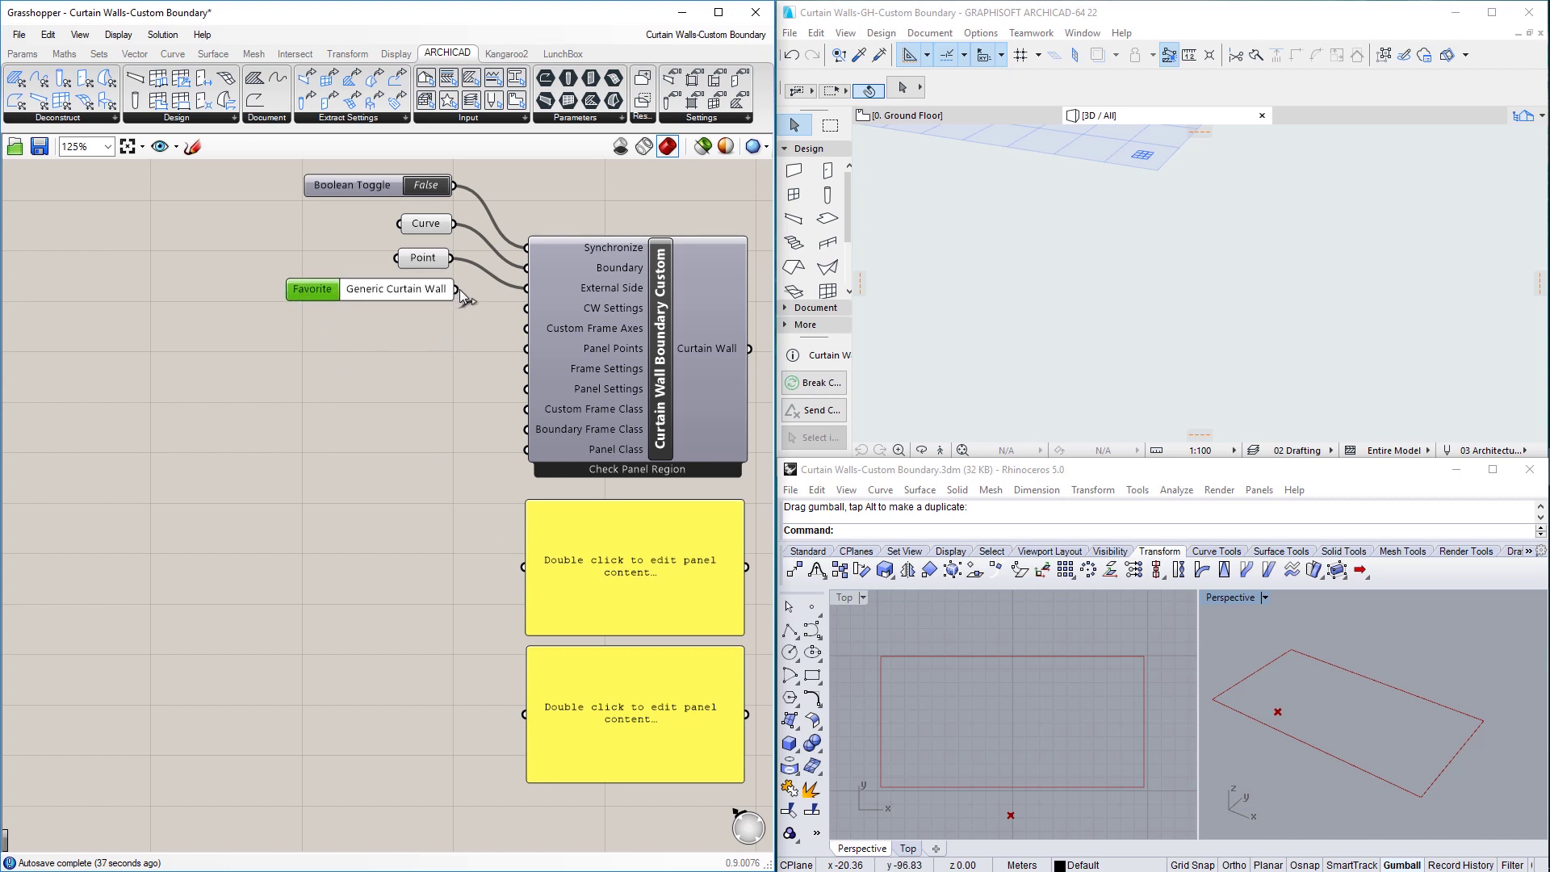
pyautogui.moveTo(516, 308); pyautogui.dragTo(525, 308)
pyautogui.click(481, 333)
# Set Synchronize to True, check the rectangular wall in ARCHICAD, then open canvas search.
pyautogui.doubleClick(428, 187)
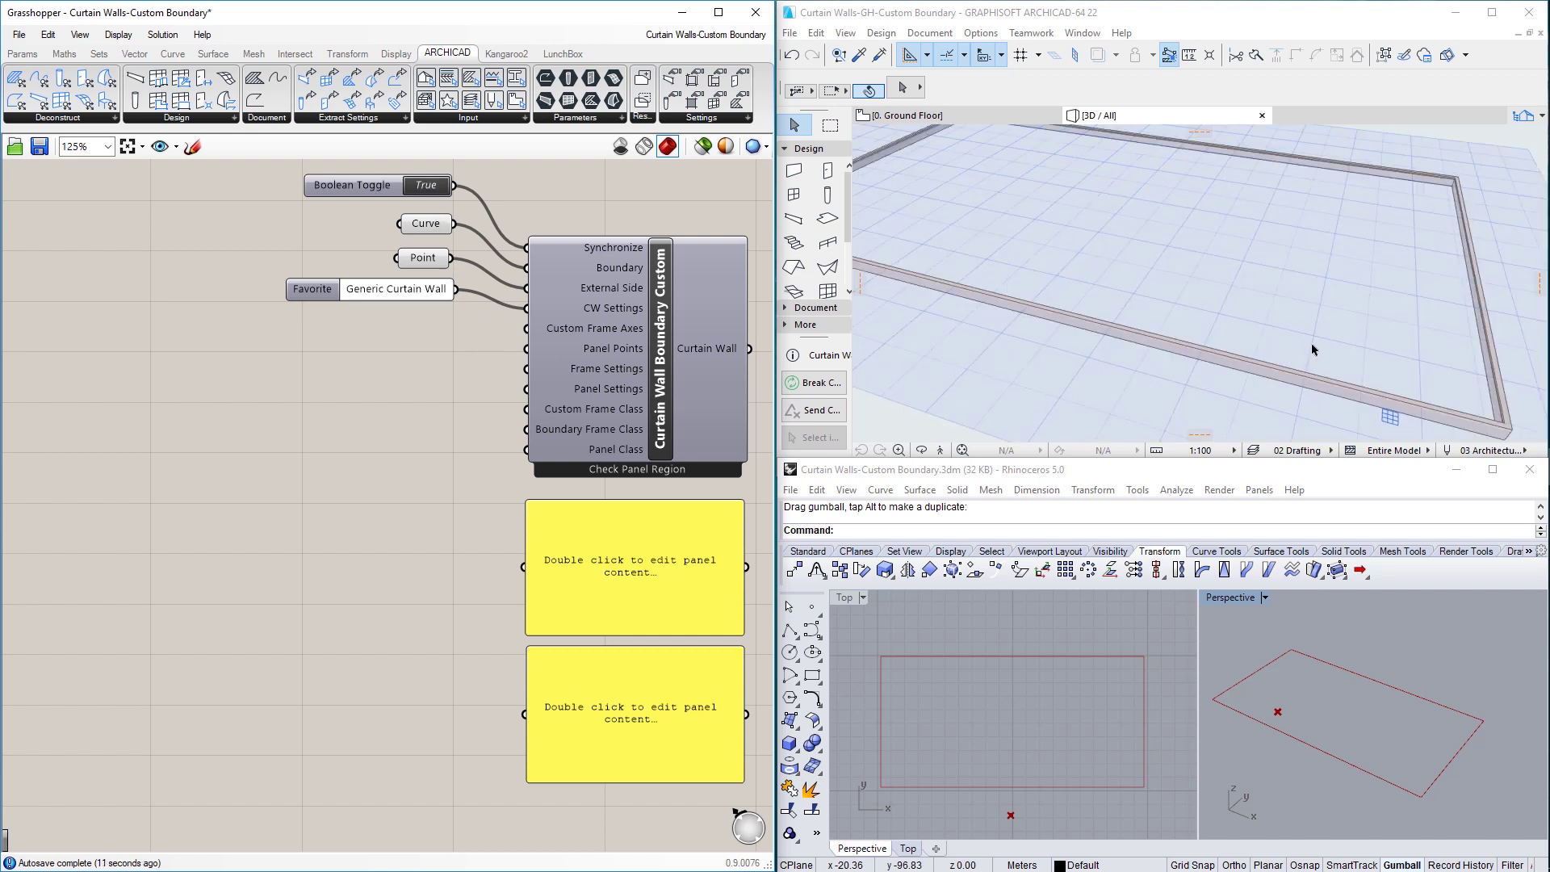
pyautogui.scroll(-3, 1251, 359)
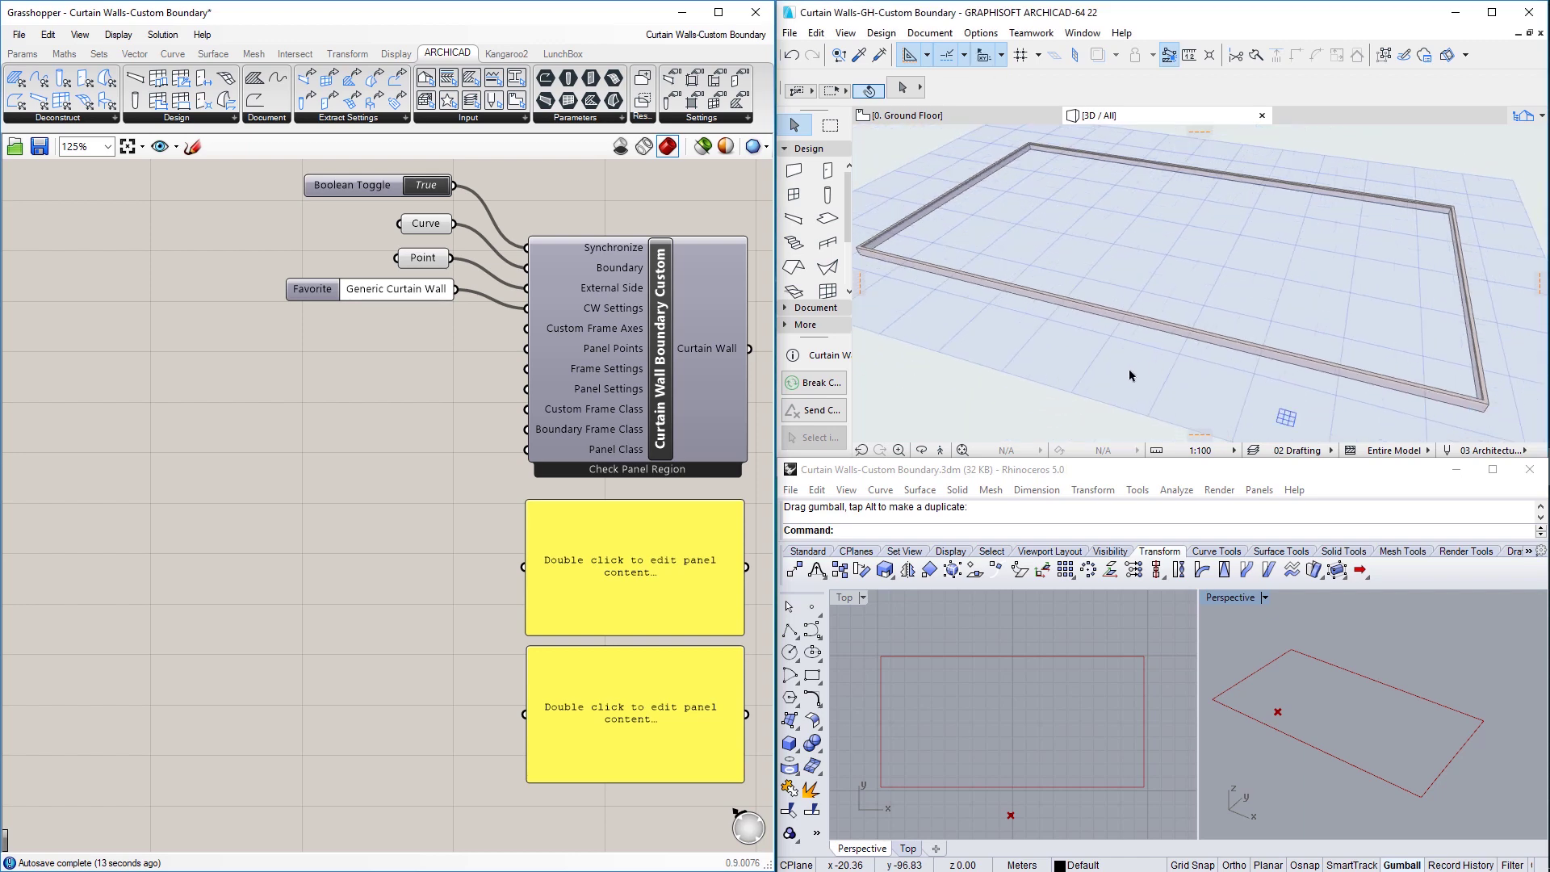
pyautogui.click(1103, 371)
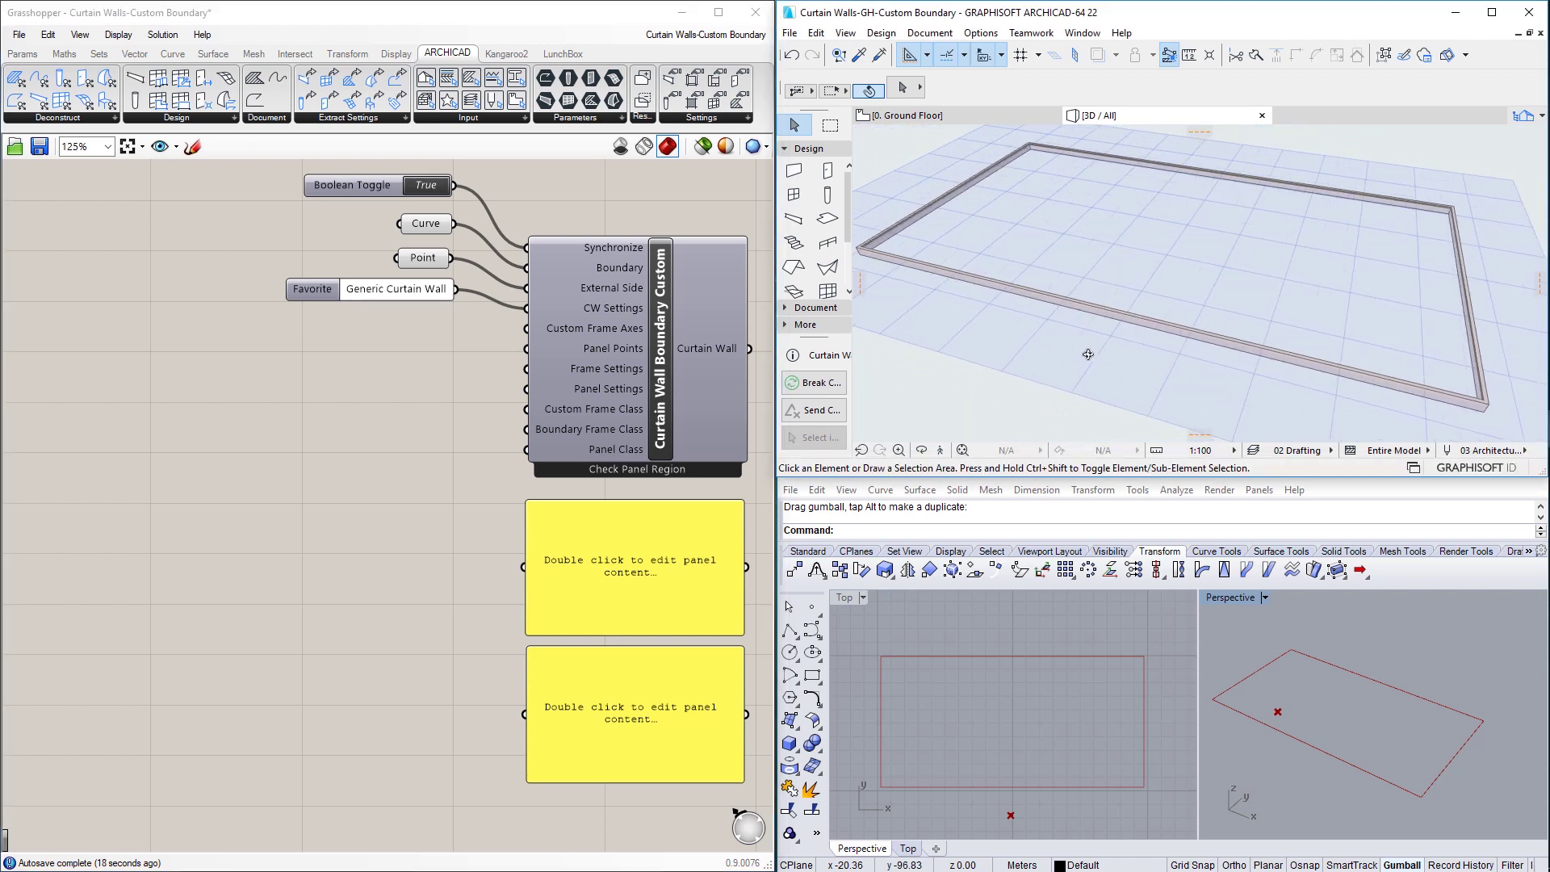
pyautogui.moveTo(1087, 355); pyautogui.dragTo(1107, 368, button='middle')
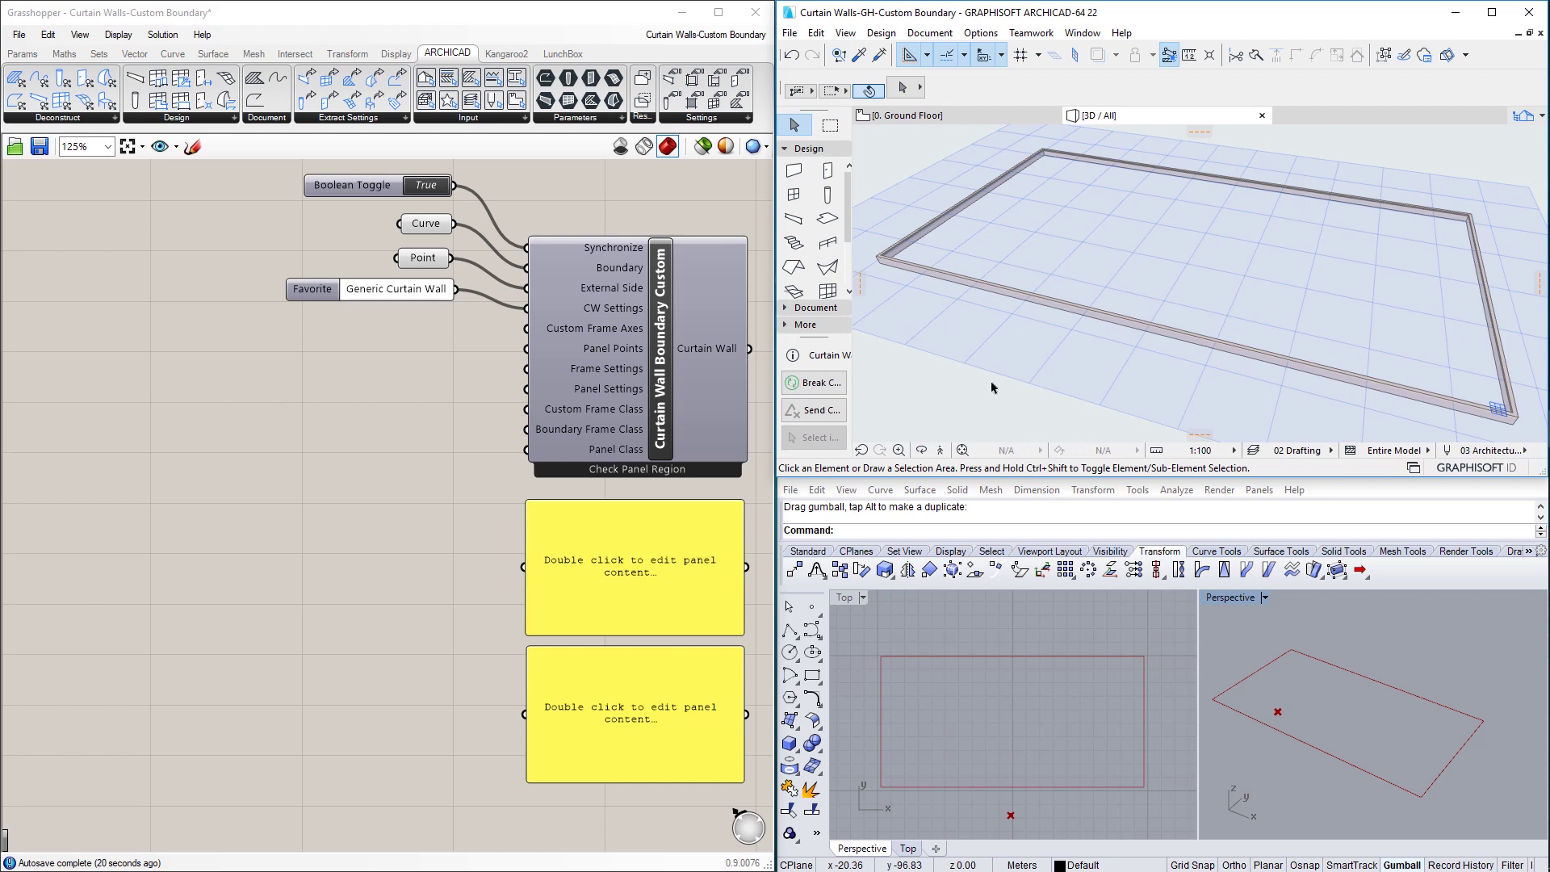
pyautogui.click(423, 334)
pyautogui.doubleClick(424, 335)
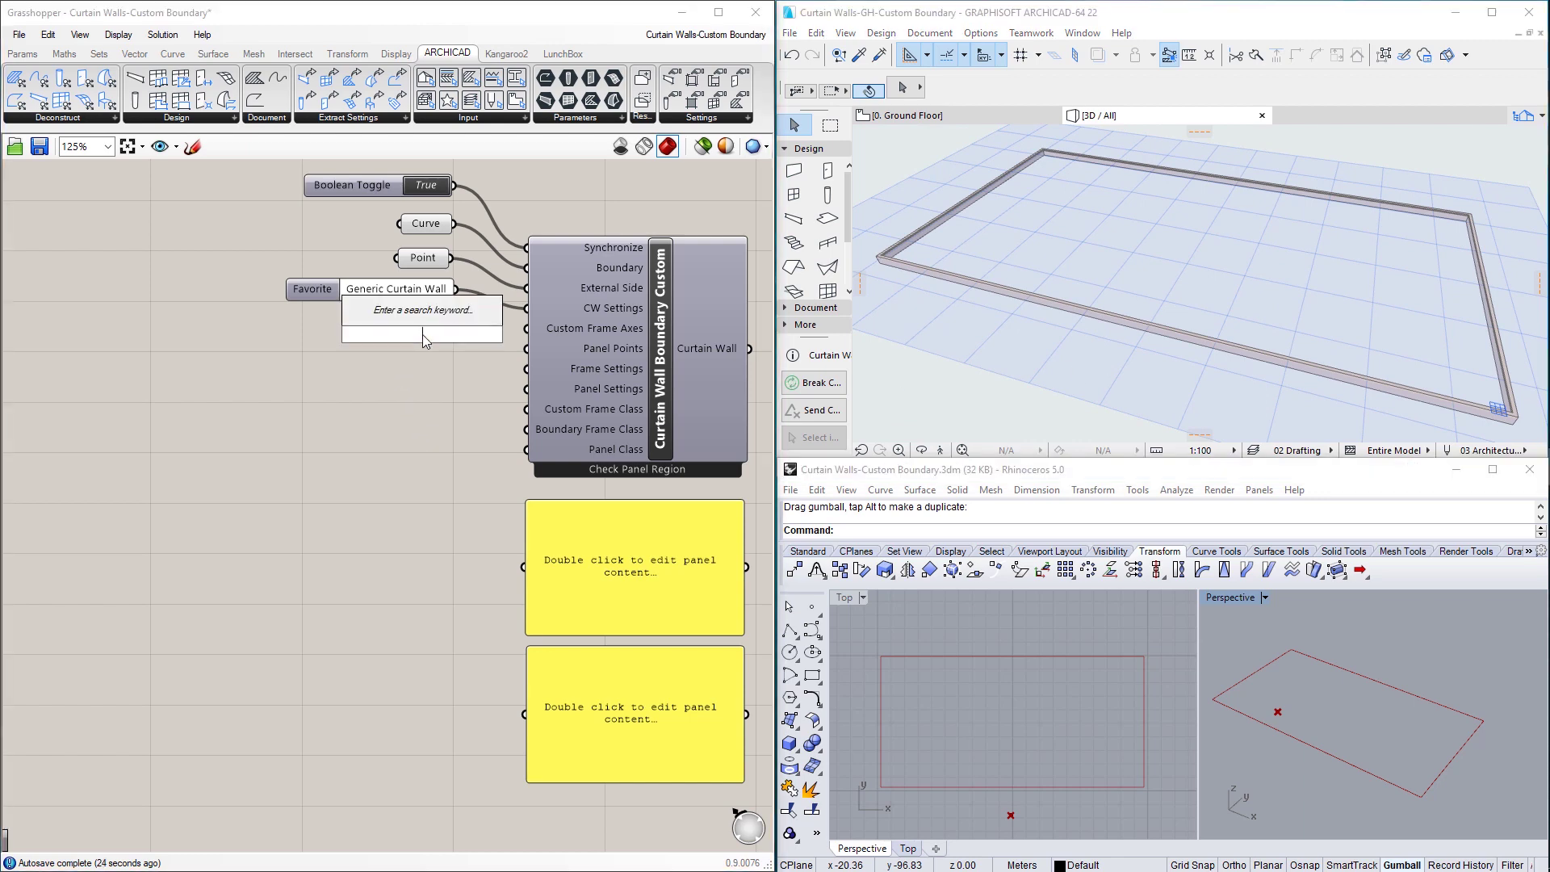
# Place a Curve parameter and draw two vertical lines and one cross line over the rectangle.
pyautogui.write('curve')
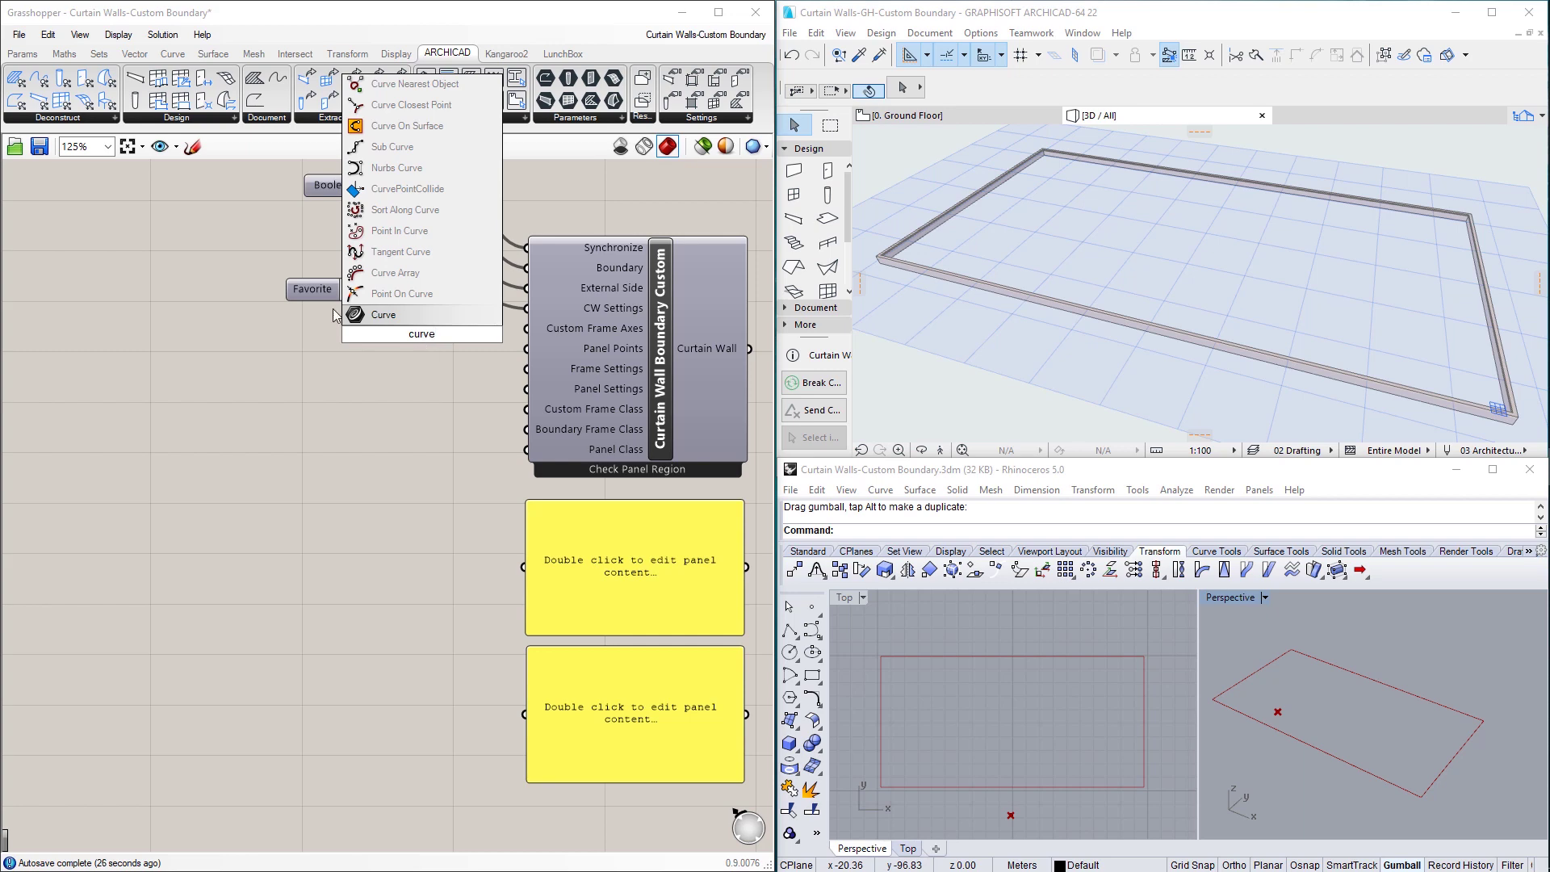
pyautogui.click(385, 315)
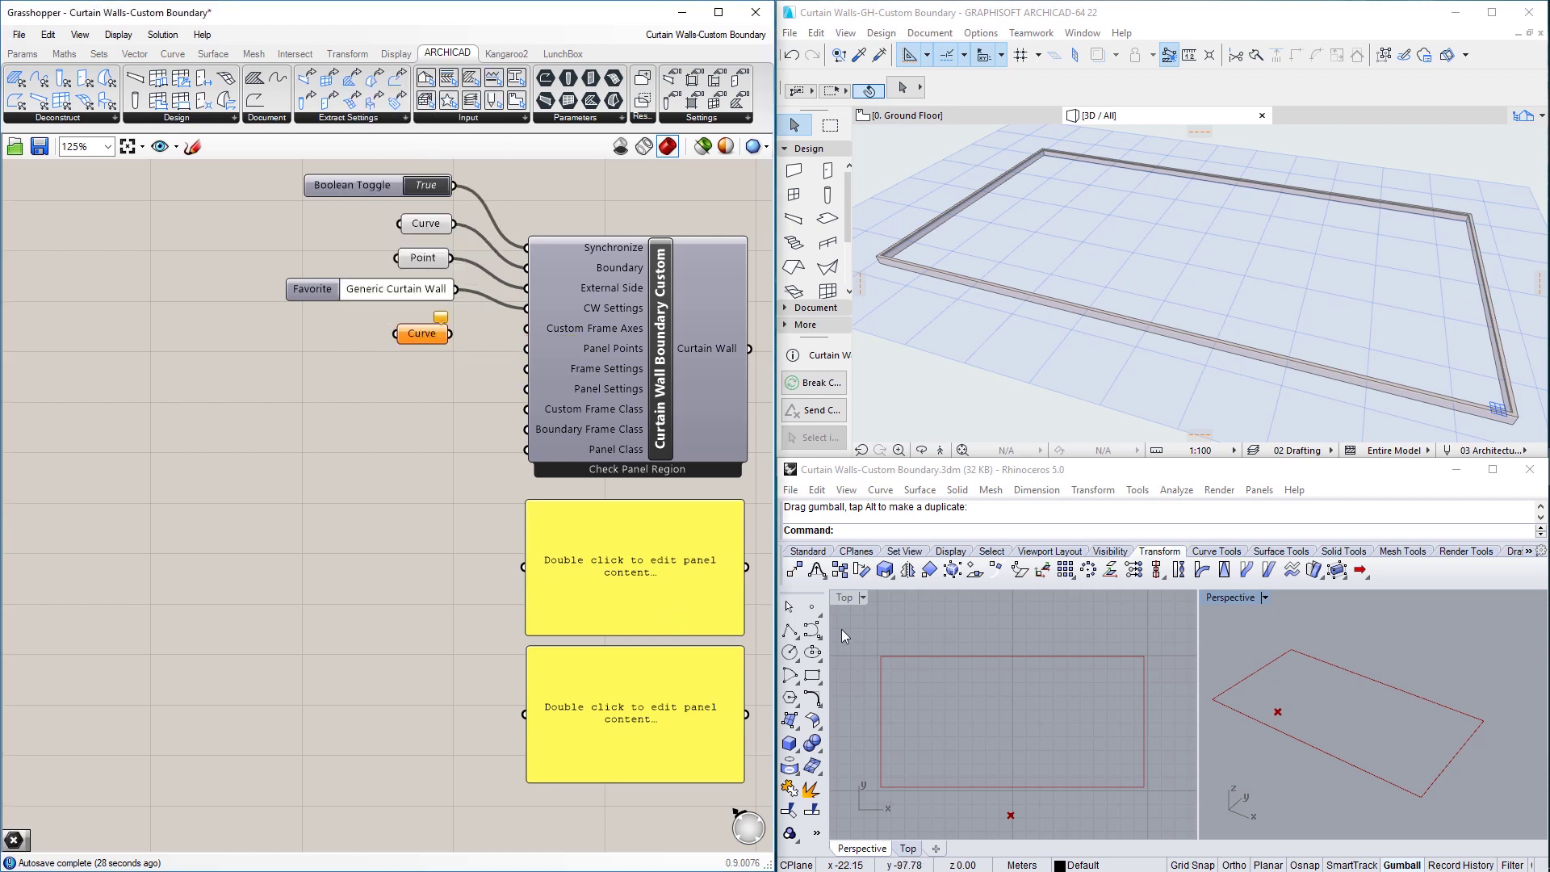
pyautogui.click(790, 629)
pyautogui.click(927, 630)
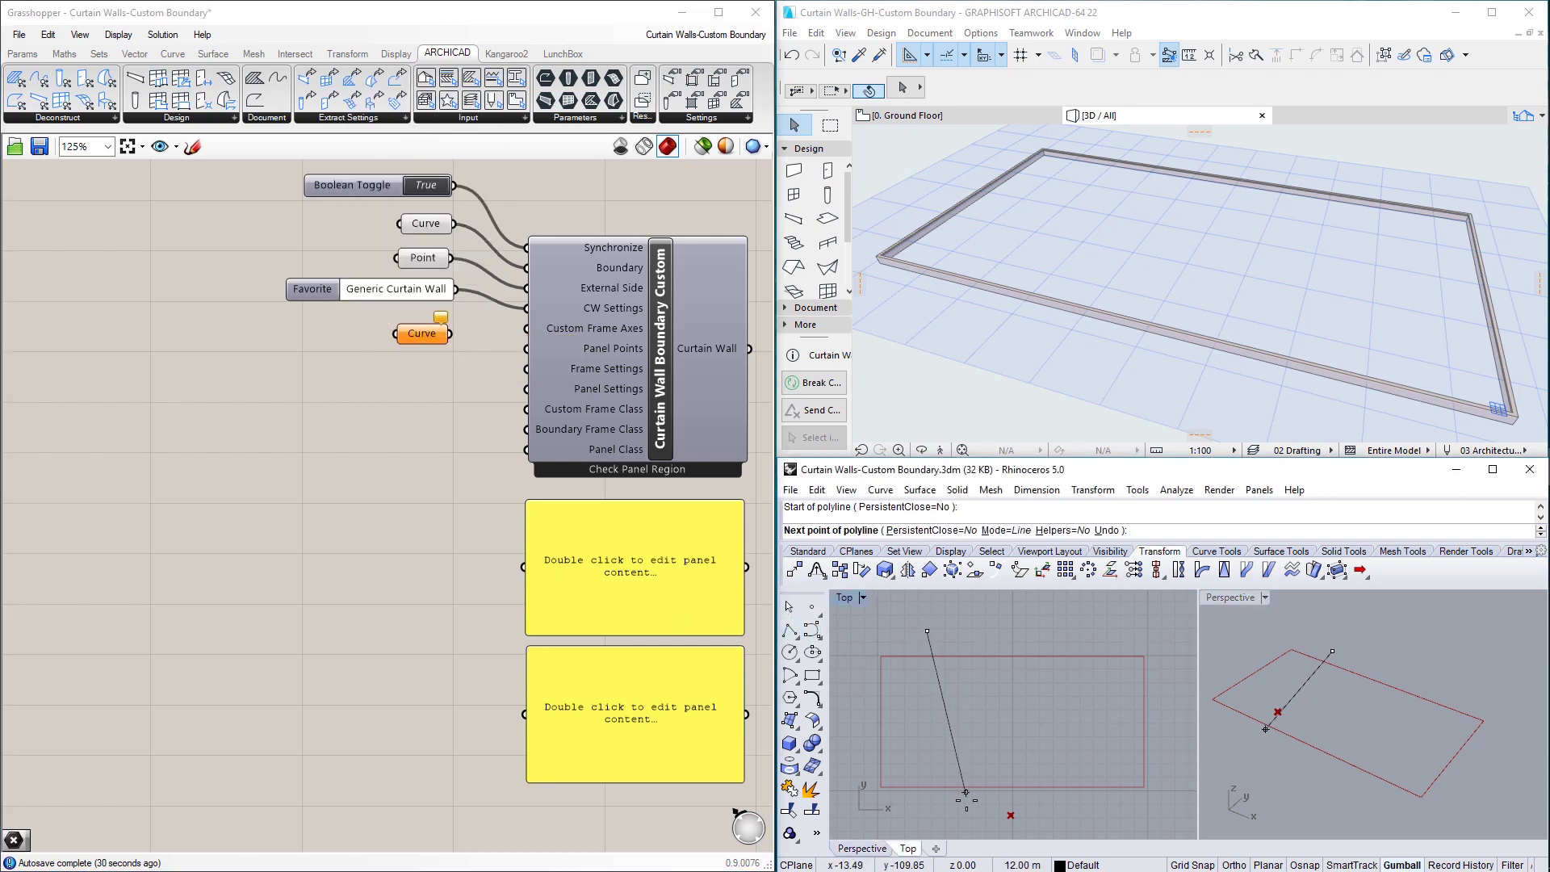
pyautogui.click(959, 810)
pyautogui.press('Return')
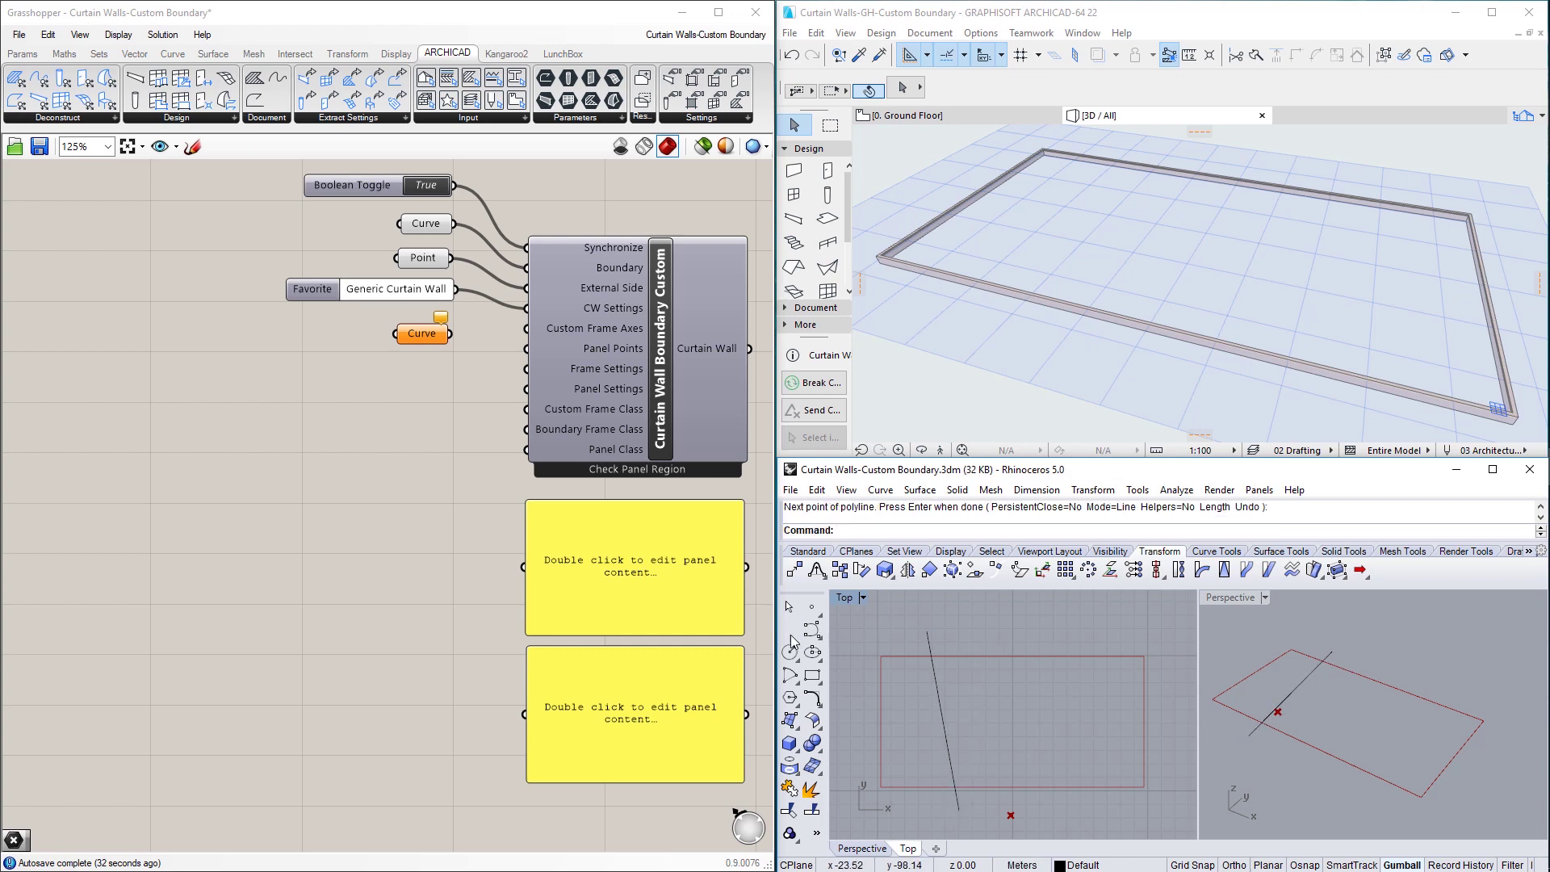
pyautogui.click(791, 632)
pyautogui.click(1093, 634)
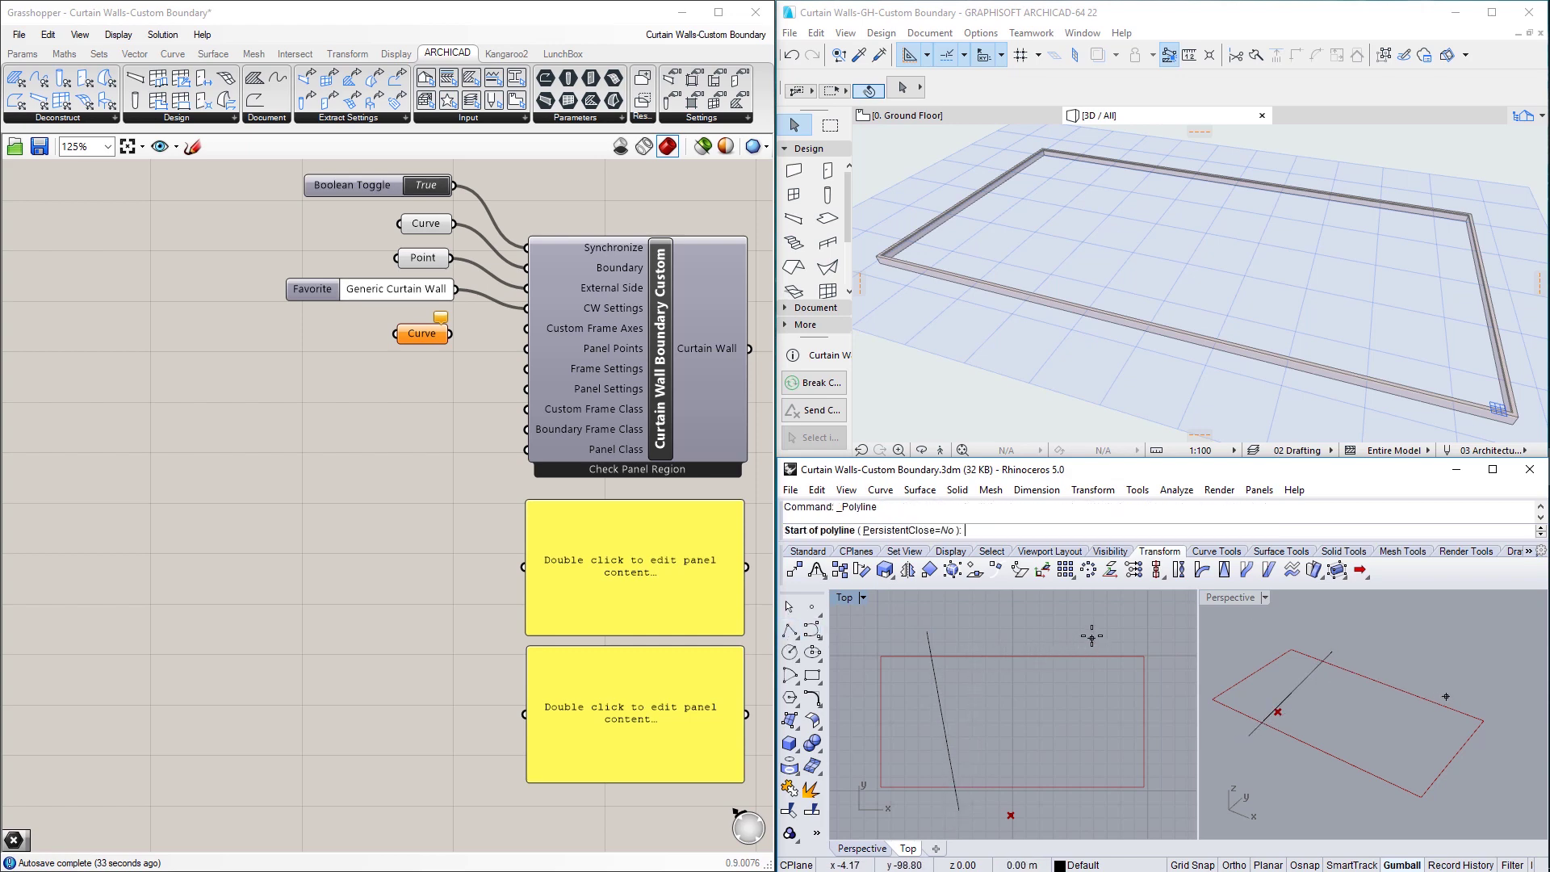
pyautogui.click(1065, 804)
pyautogui.press('Return')
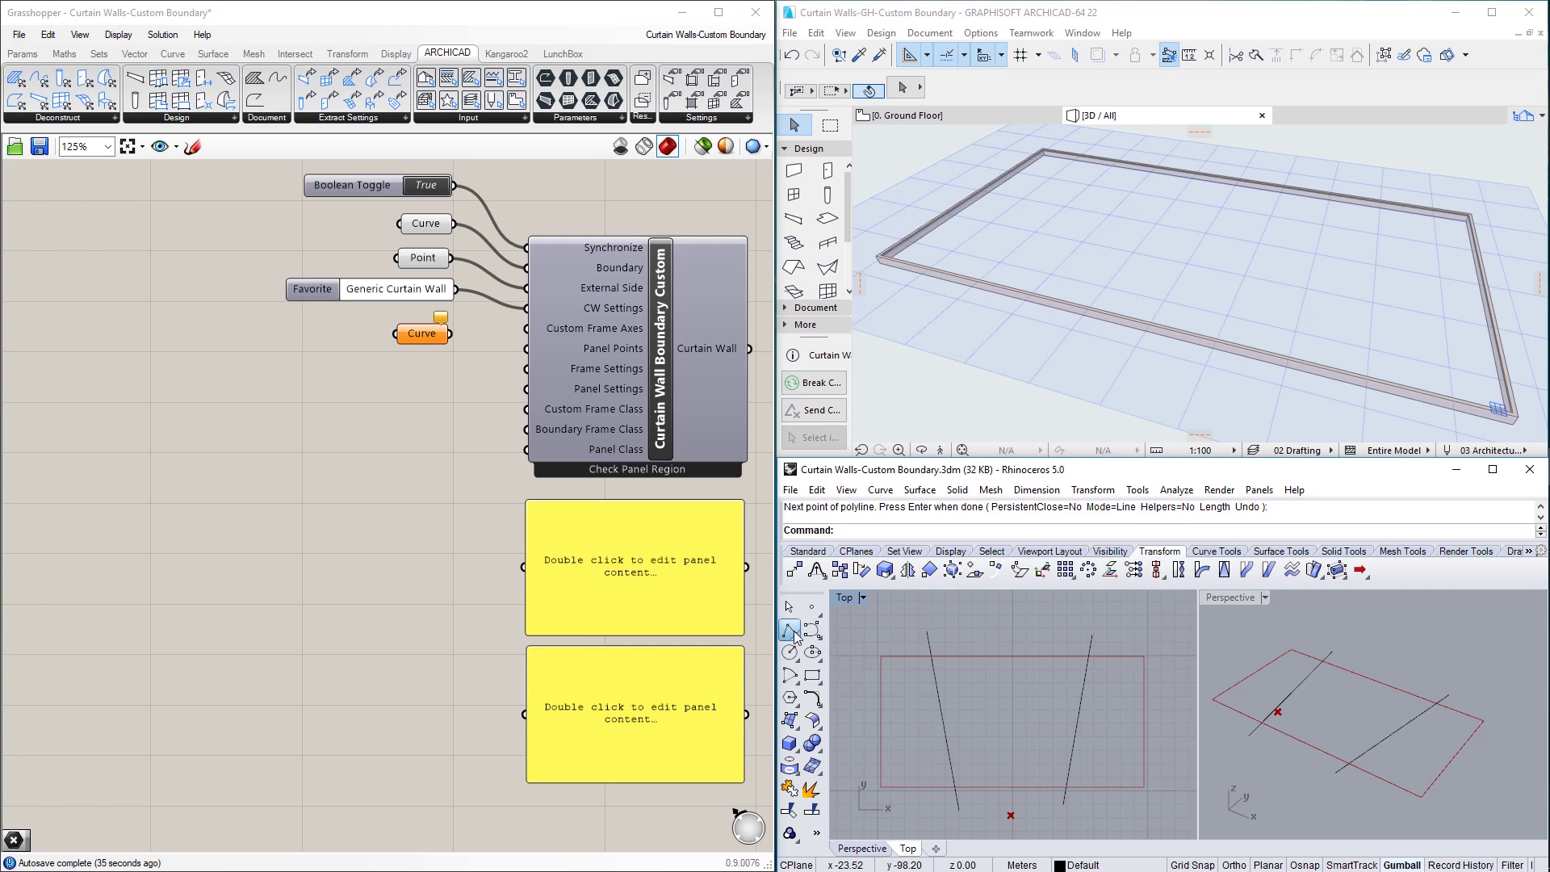
pyautogui.click(791, 631)
pyautogui.click(860, 698)
pyautogui.click(1171, 747)
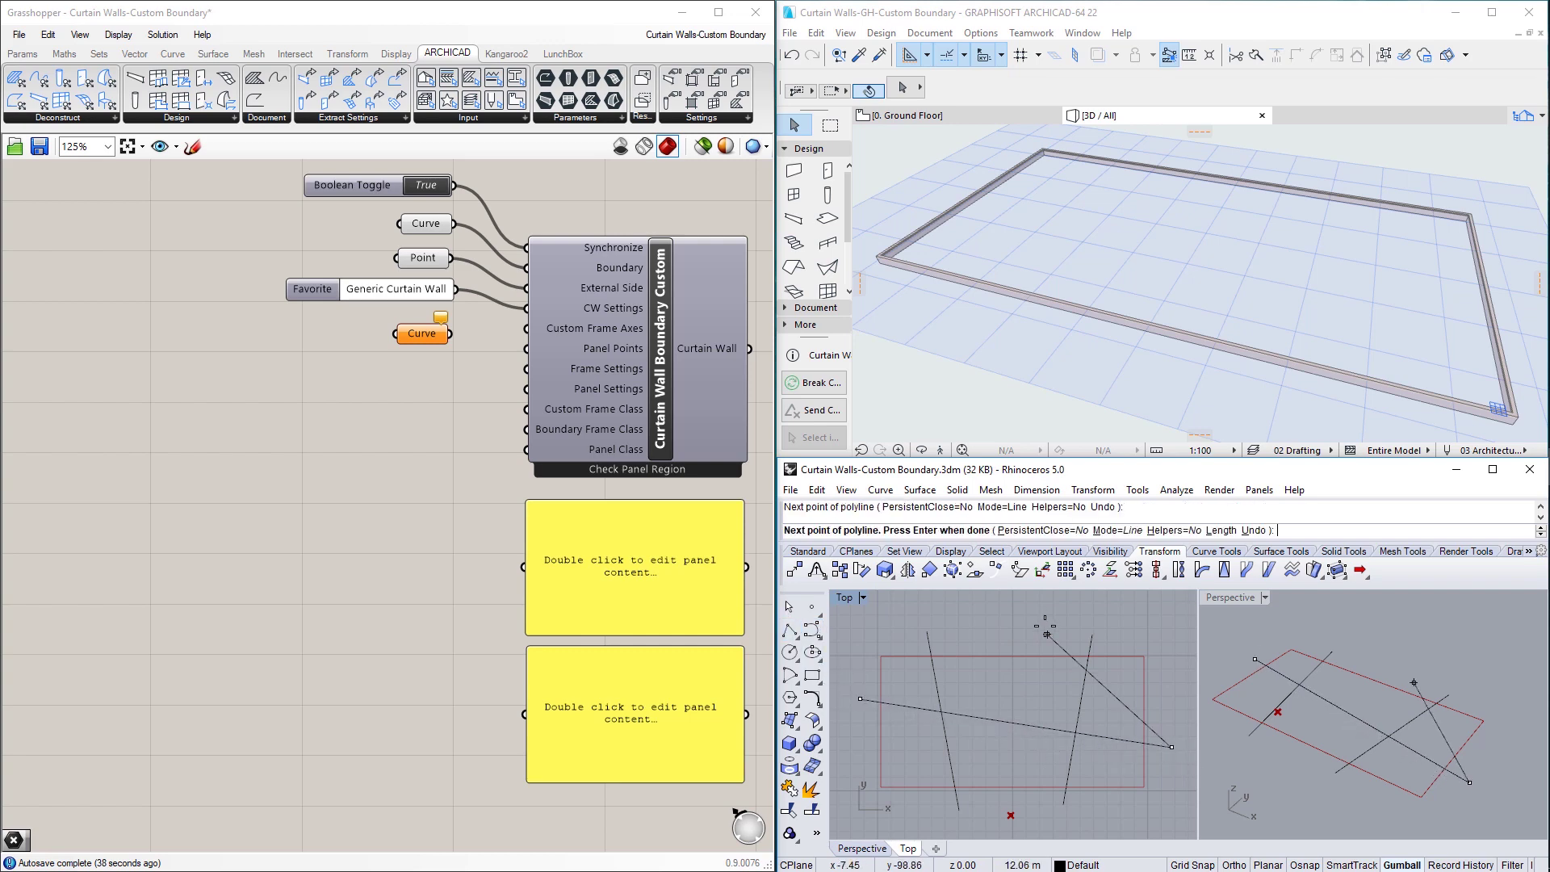
pyautogui.press('Return')
# Trim all three lines' overhangs to the rectangle's edges.
pyautogui.write('trim')
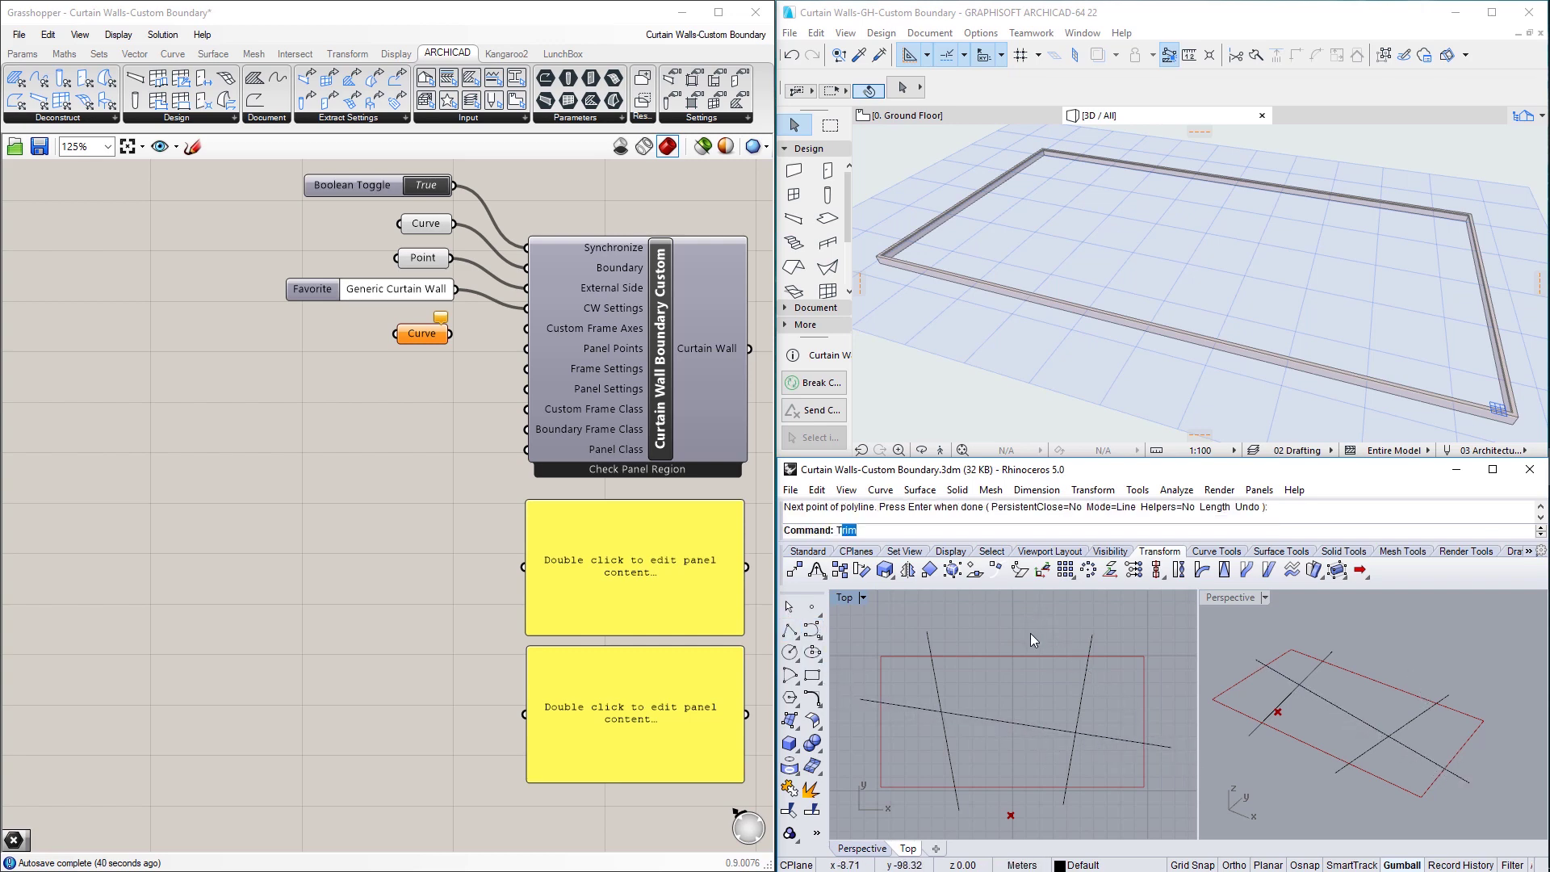
pyautogui.press('Return')
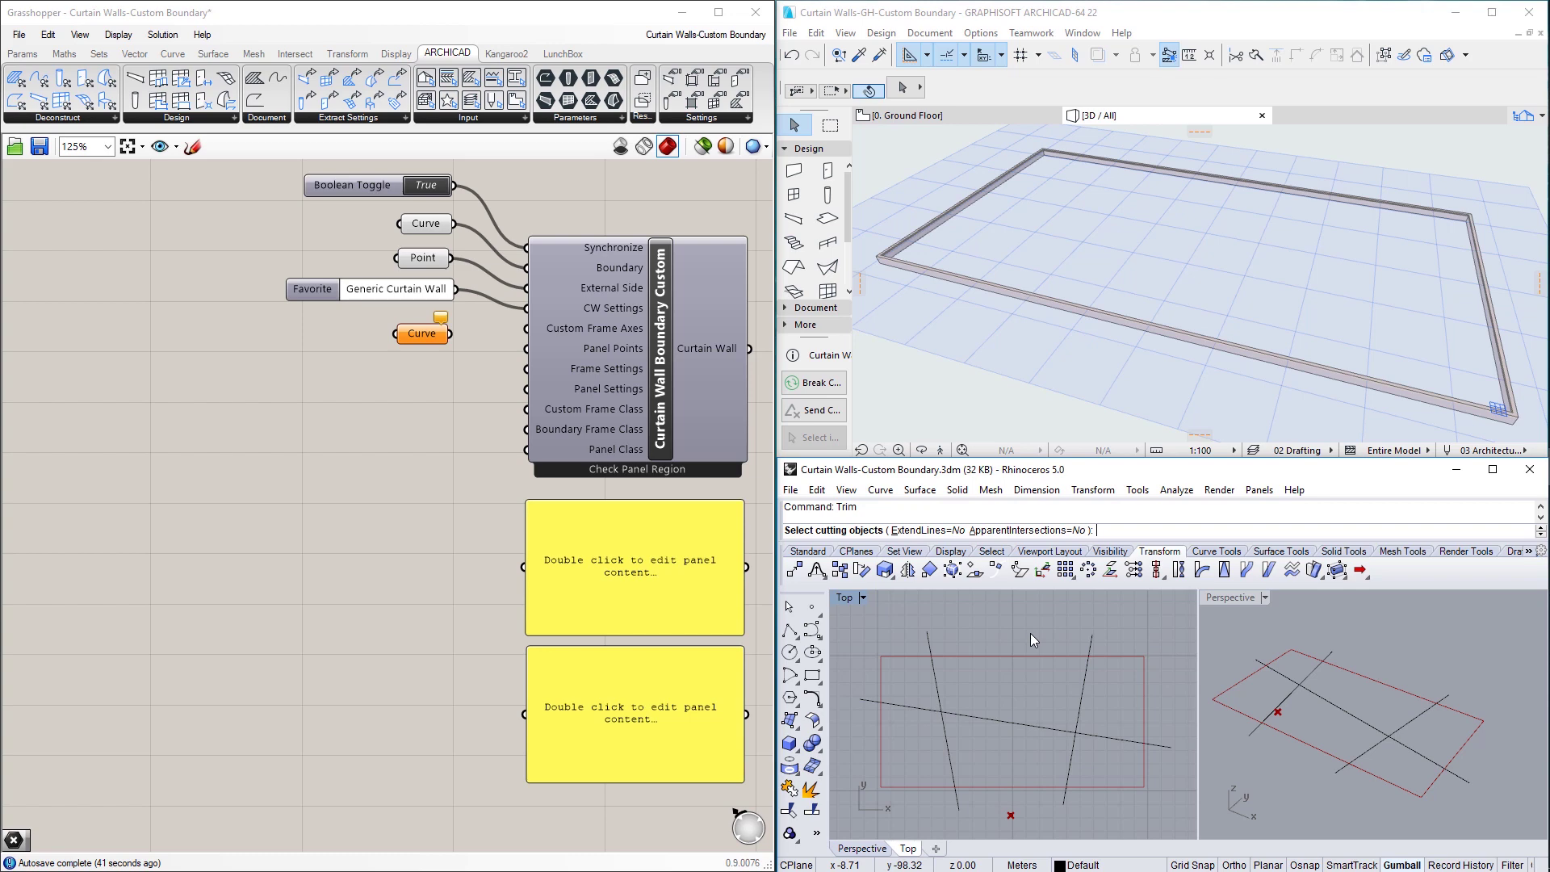
pyautogui.click(975, 656)
pyautogui.press('Return')
pyautogui.click(929, 638)
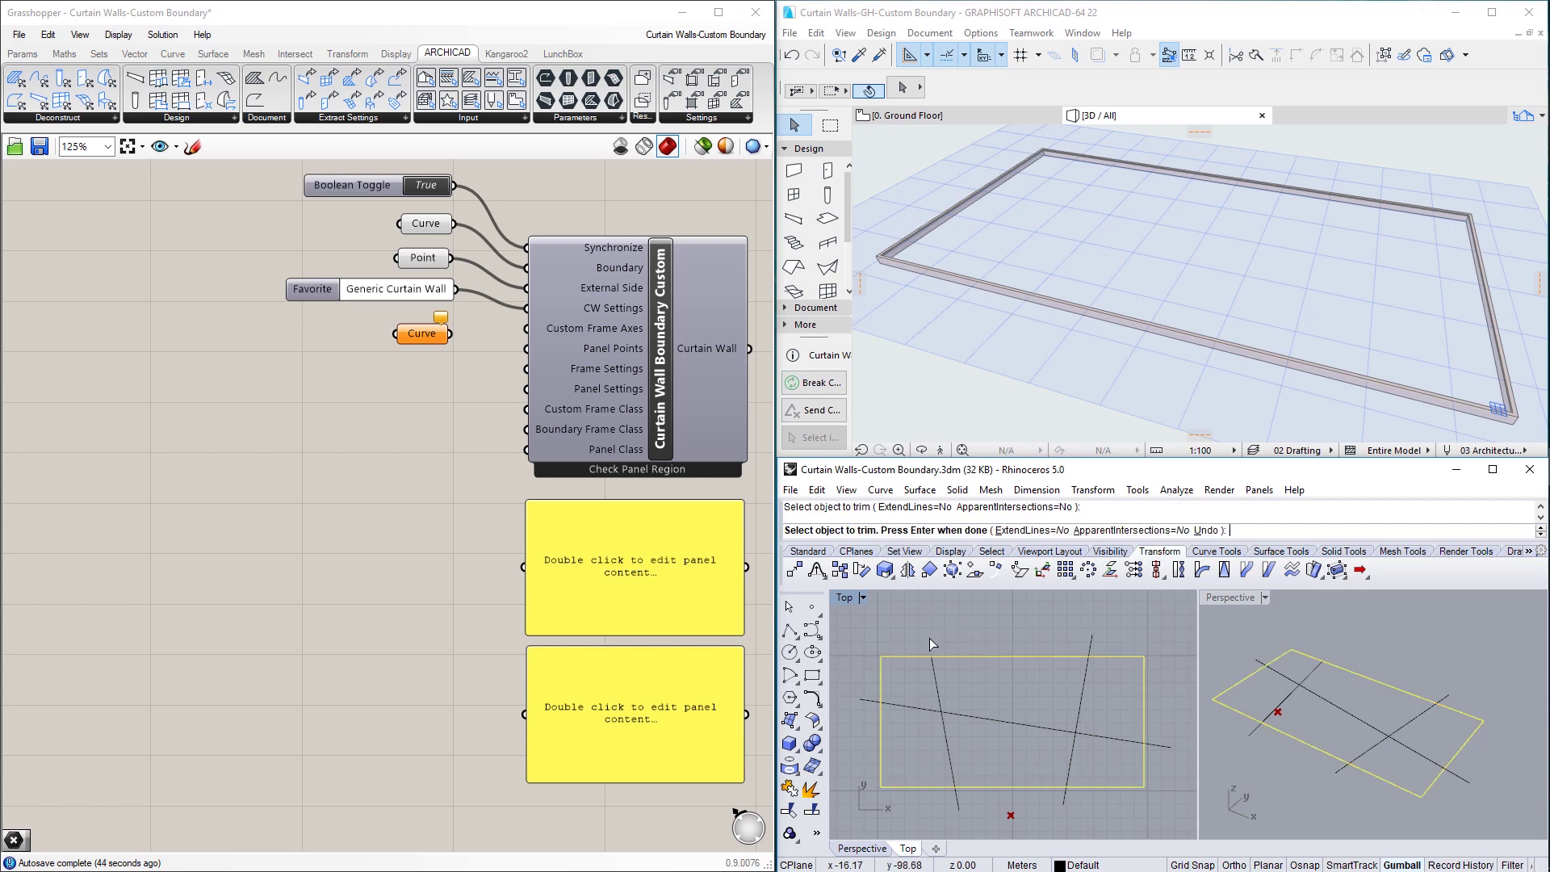
pyautogui.click(873, 700)
pyautogui.click(960, 804)
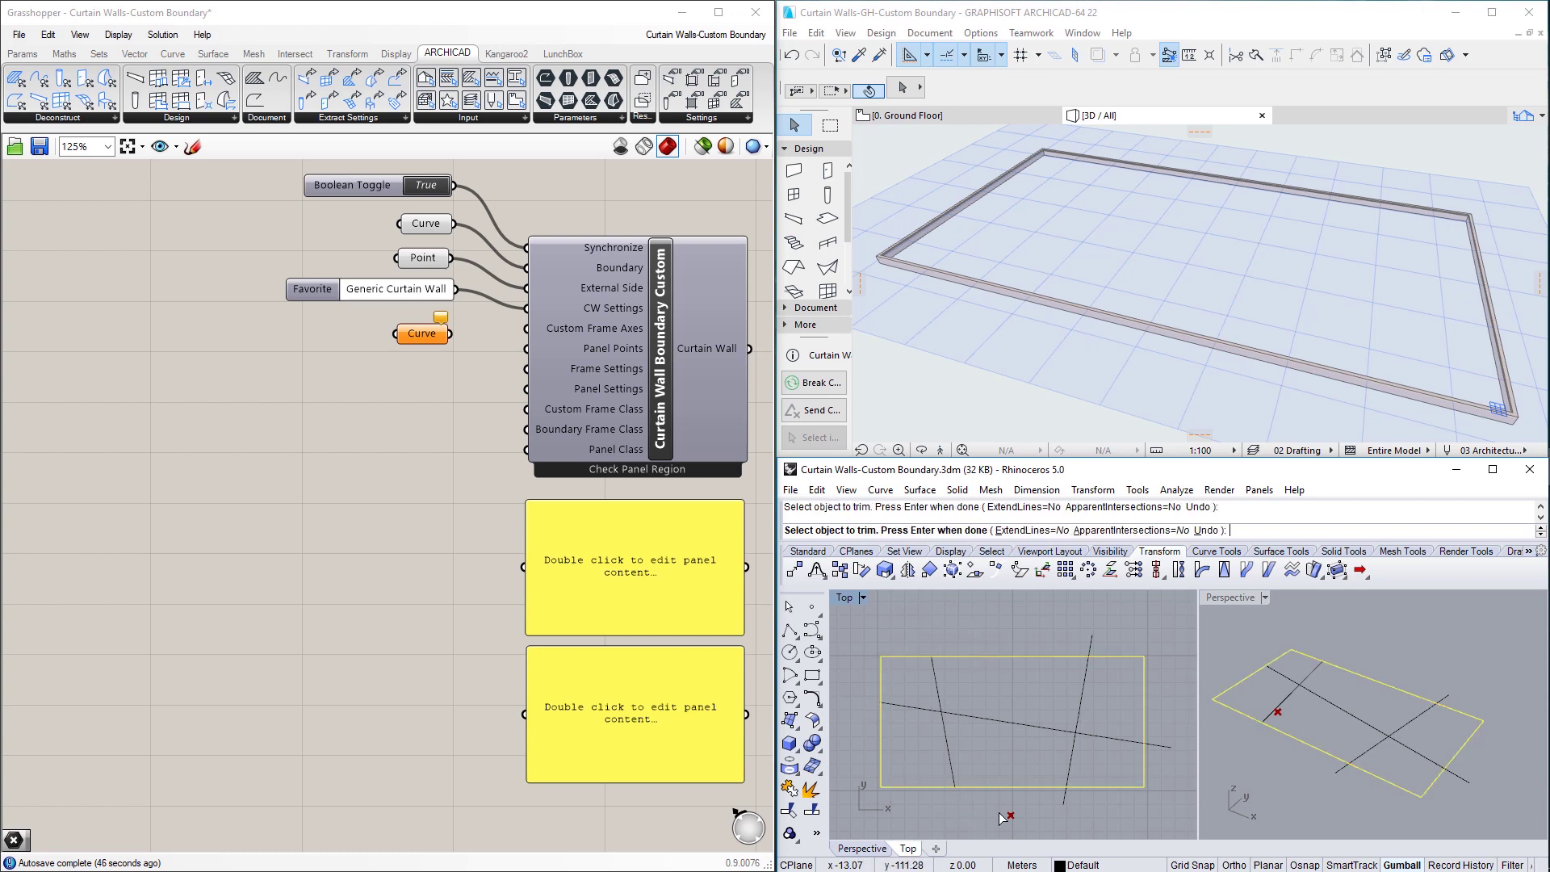
pyautogui.click(1064, 797)
pyautogui.click(1160, 750)
pyautogui.click(1092, 644)
pyautogui.press('Return')
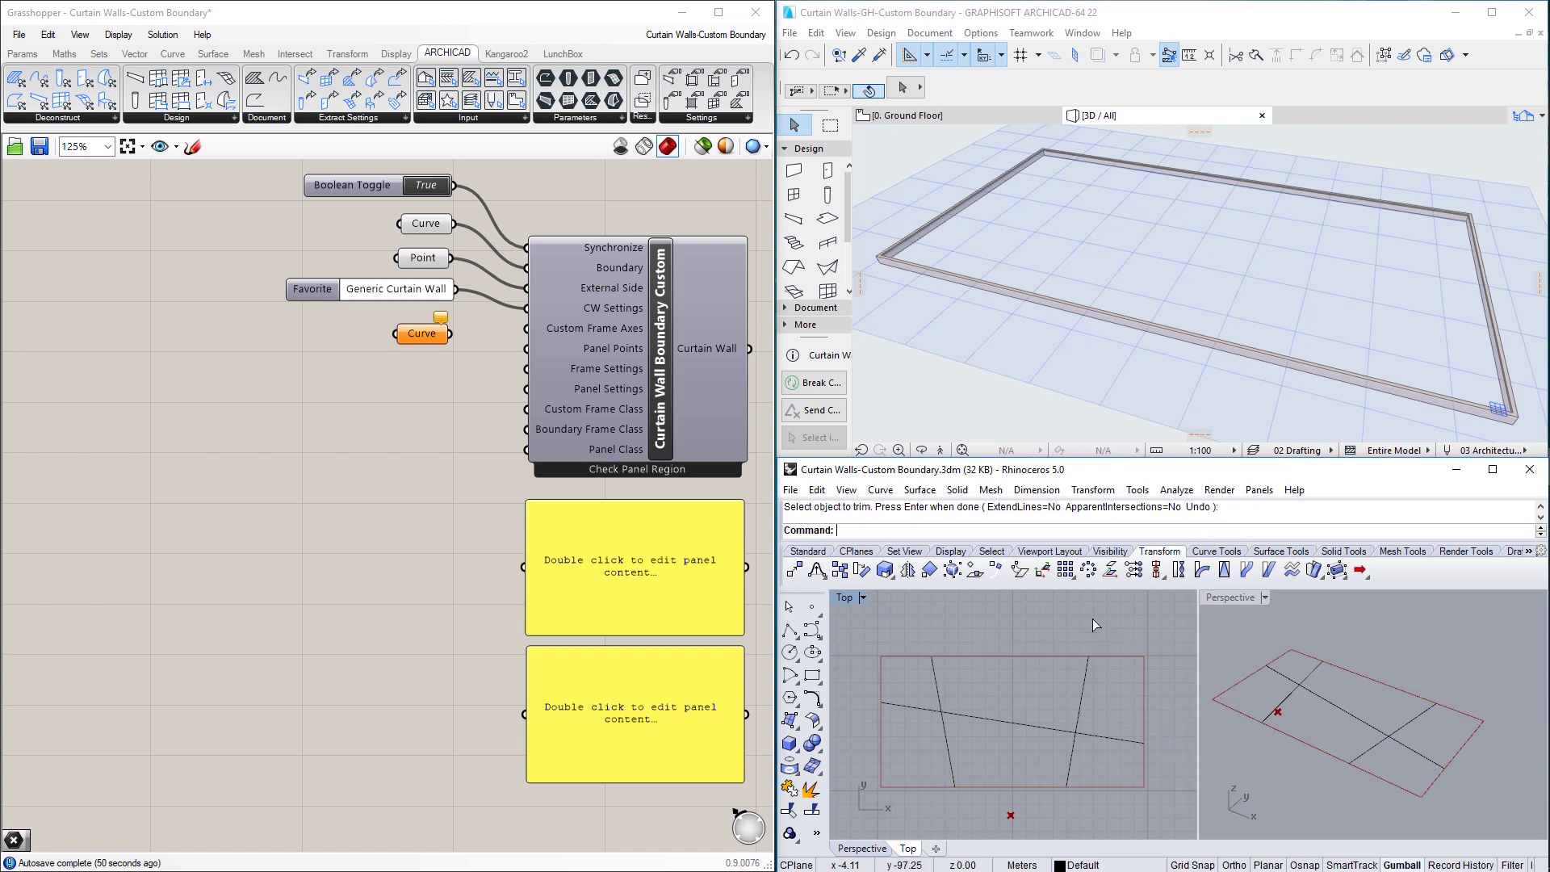
# Reference the three trimmed Rhino lines into the Curve parameter as multiple curves.
pyautogui.rightClick(426, 333)
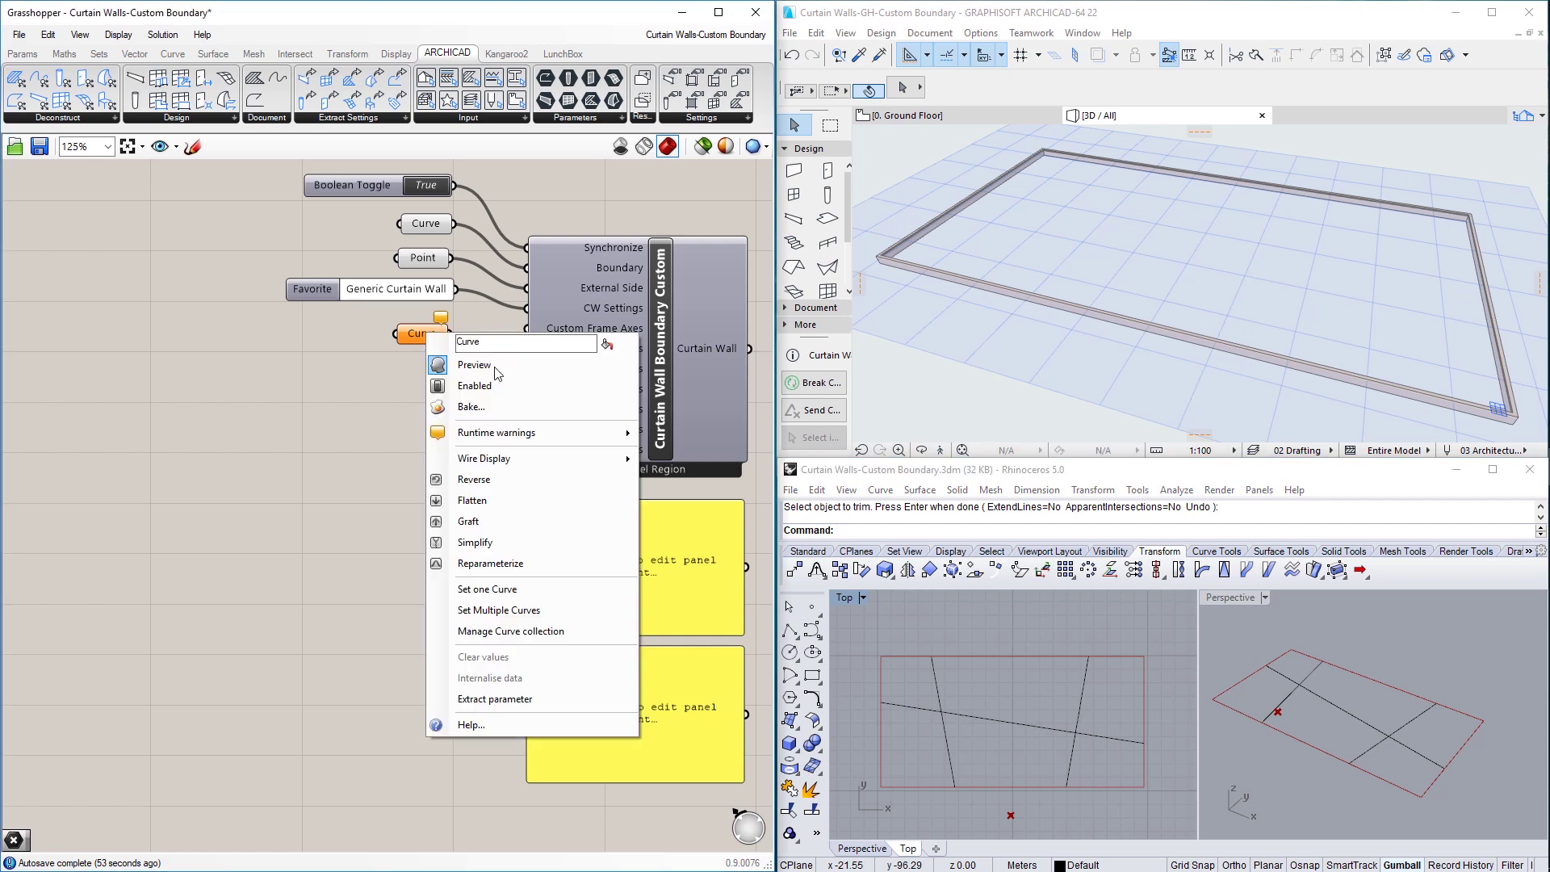
pyautogui.click(517, 610)
pyautogui.click(935, 681)
pyautogui.click(1078, 708)
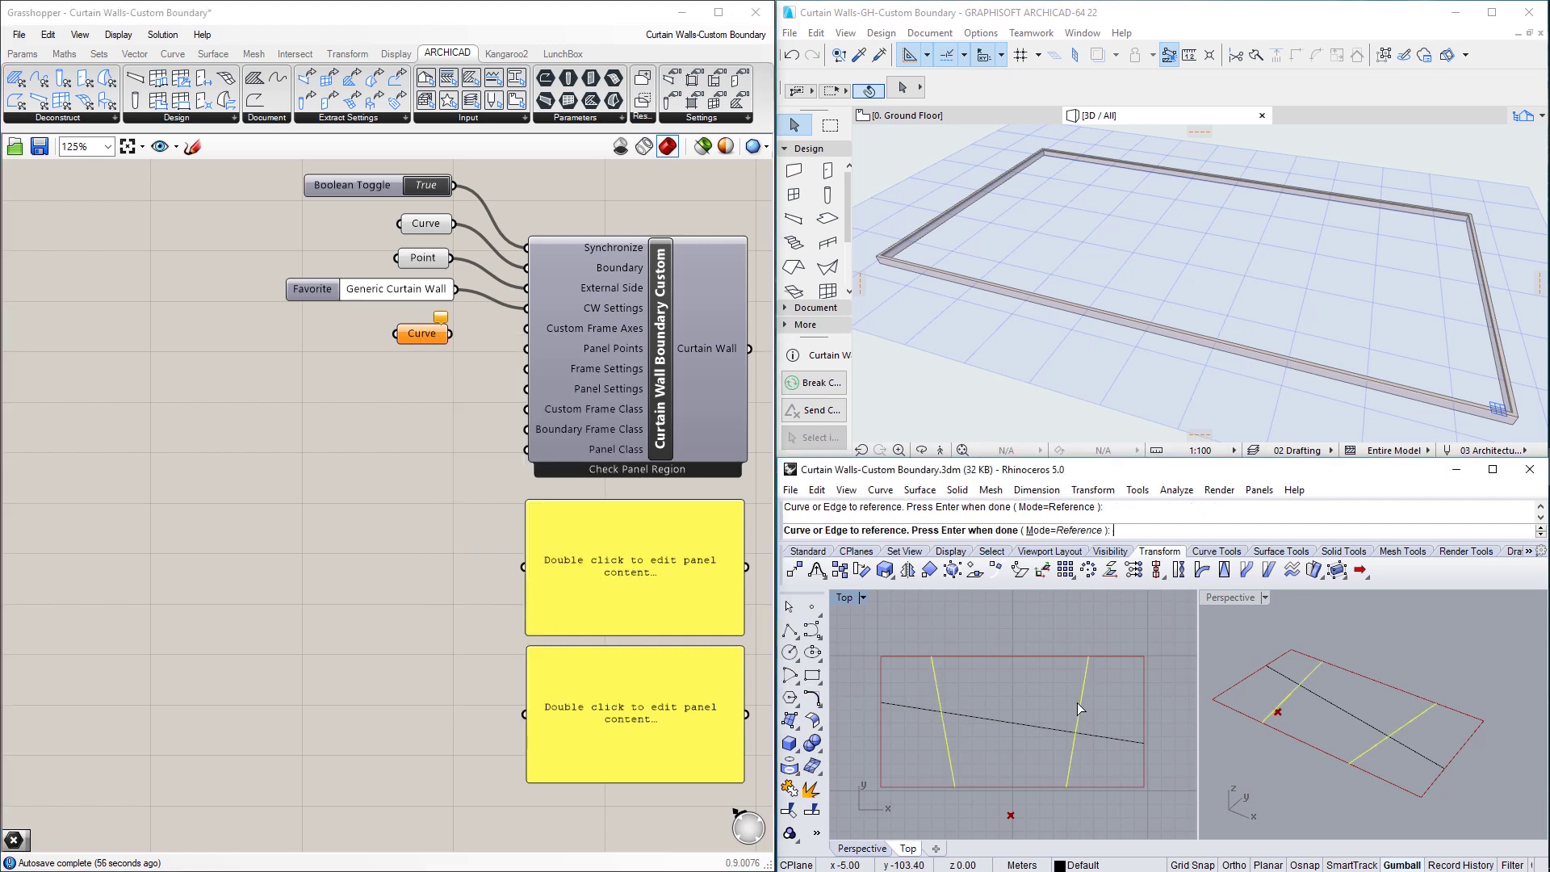
pyautogui.click(978, 716)
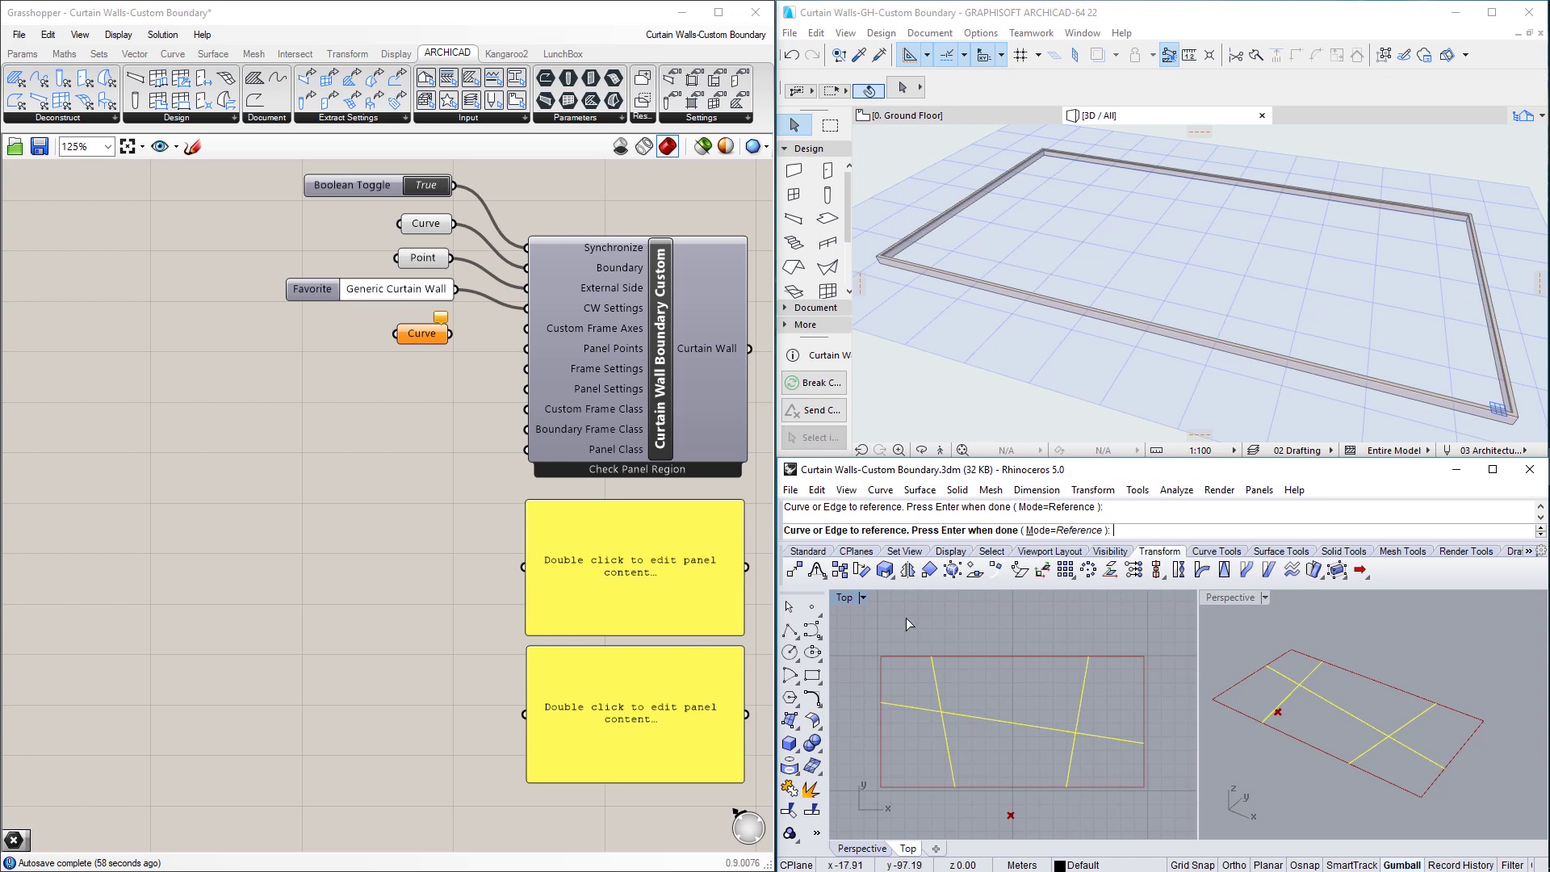
pyautogui.press('Return')
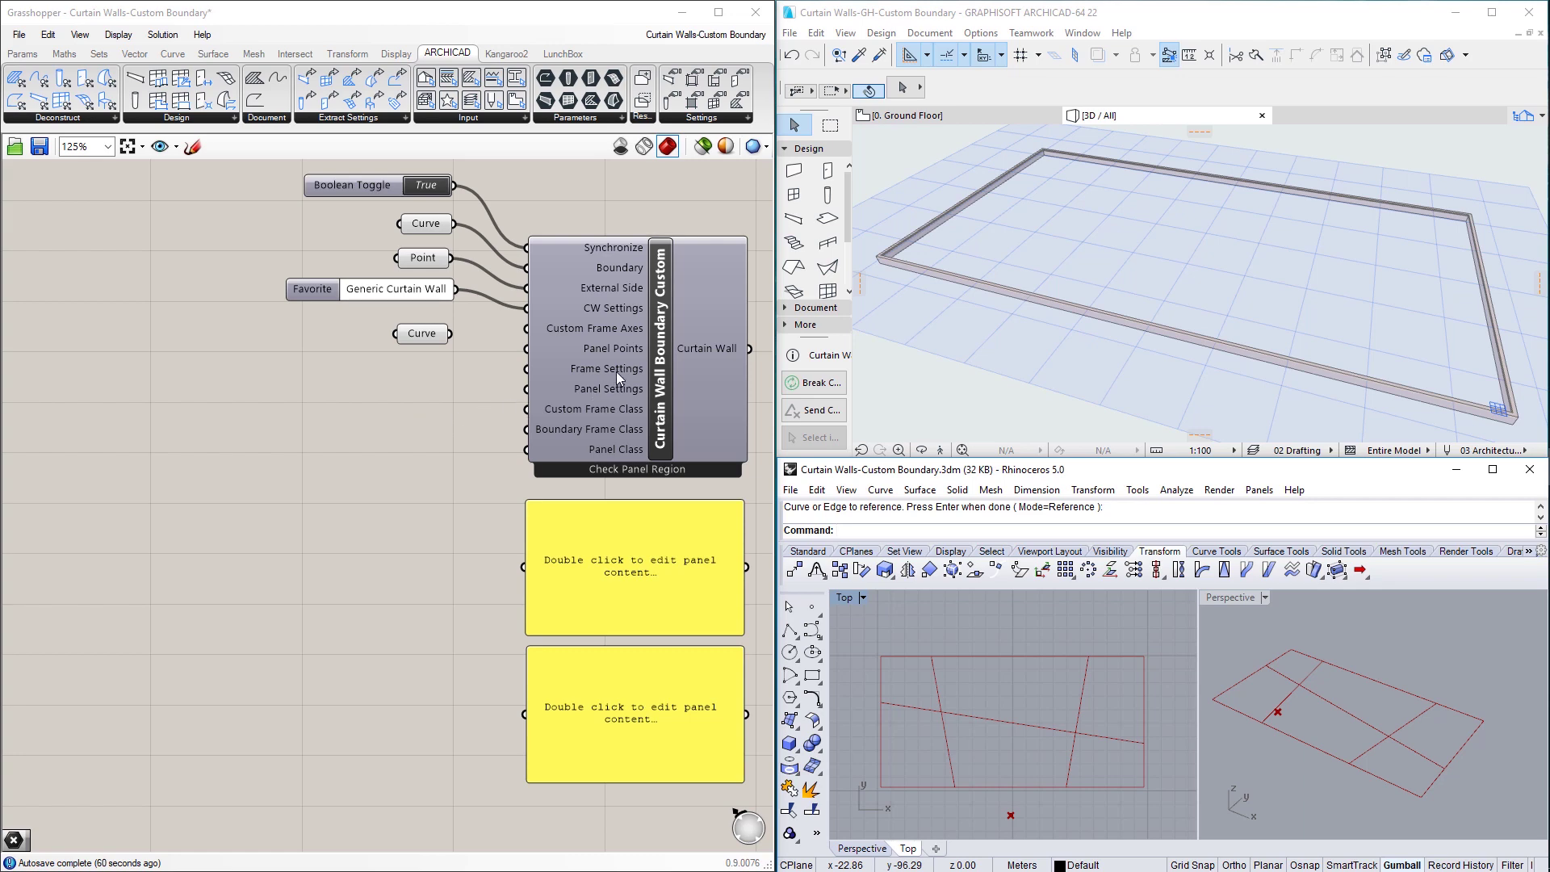
# Wire the referenced lines into the curtain wall's Custom Frame Axes input.
pyautogui.moveTo(617, 372)
pyautogui.moveTo(607, 408)
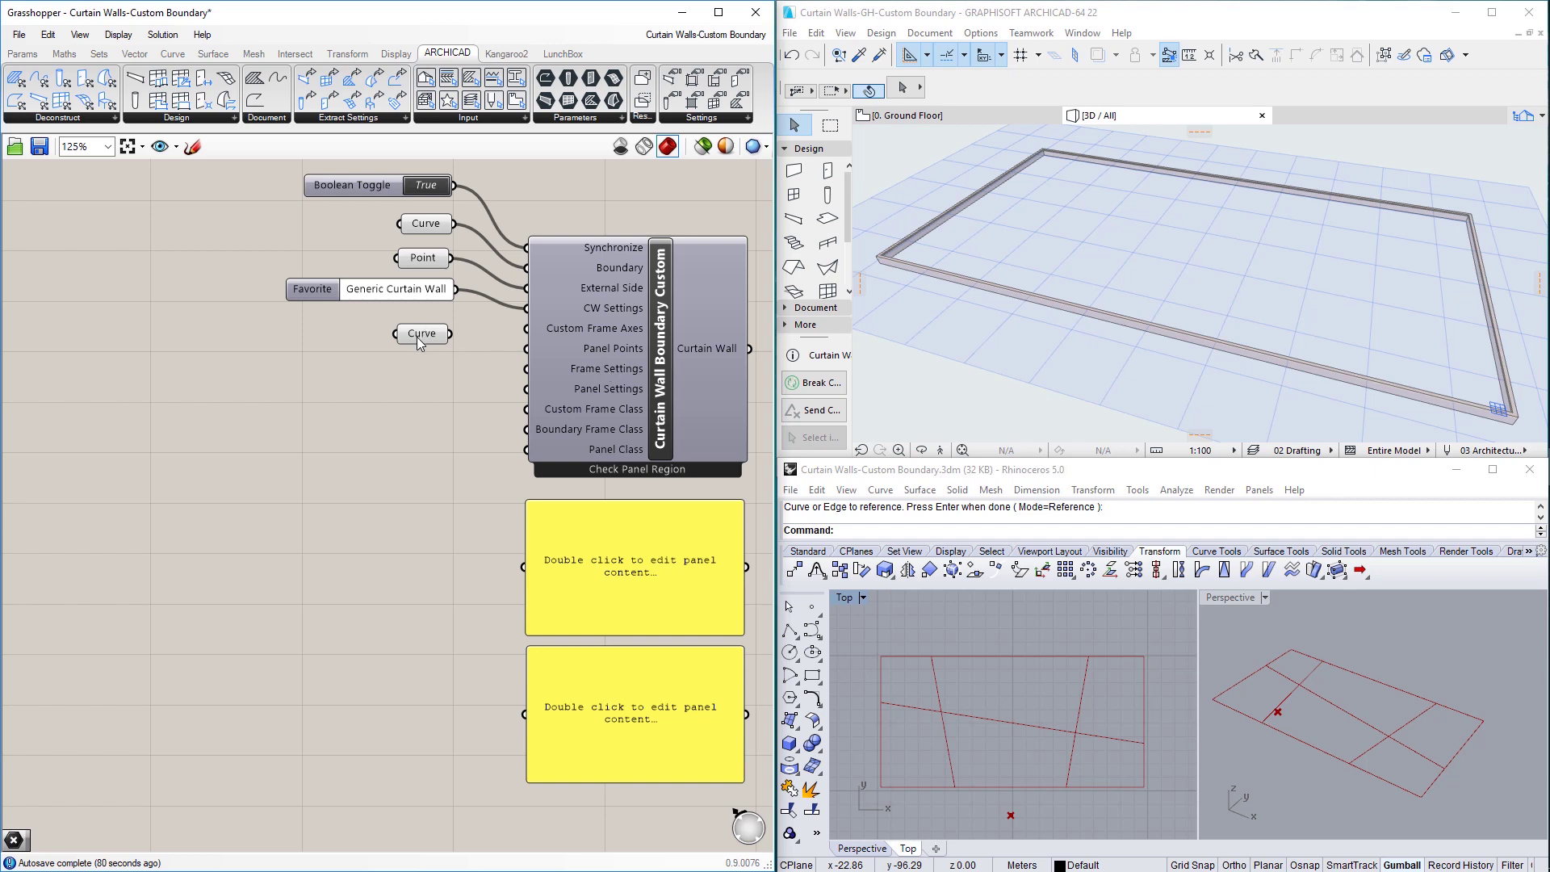
pyautogui.moveTo(451, 321); pyautogui.dragTo(527, 329)
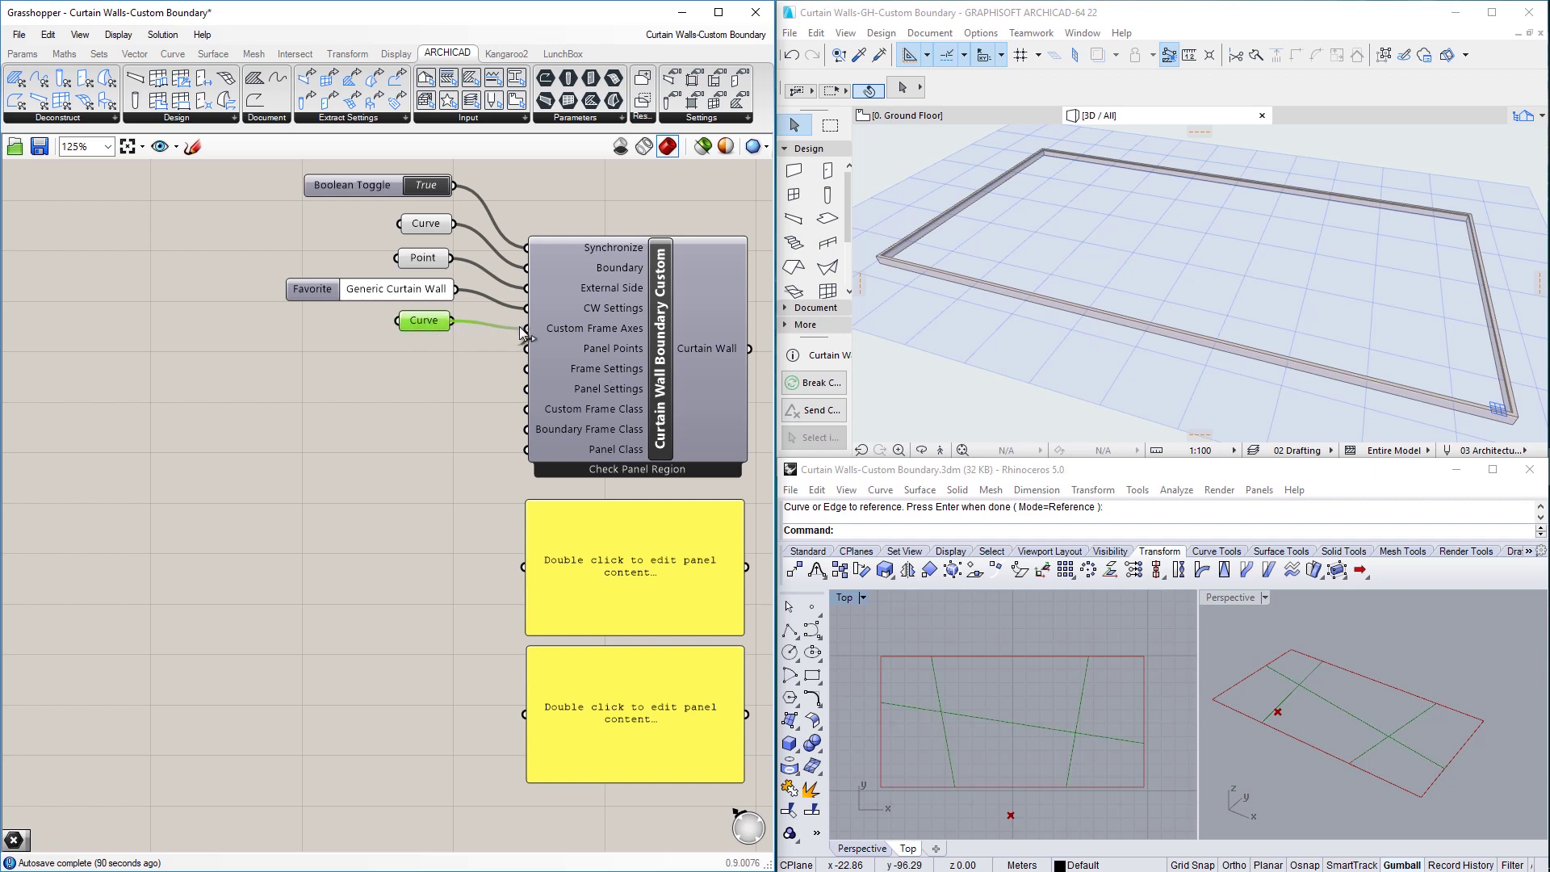
pyautogui.click(460, 360)
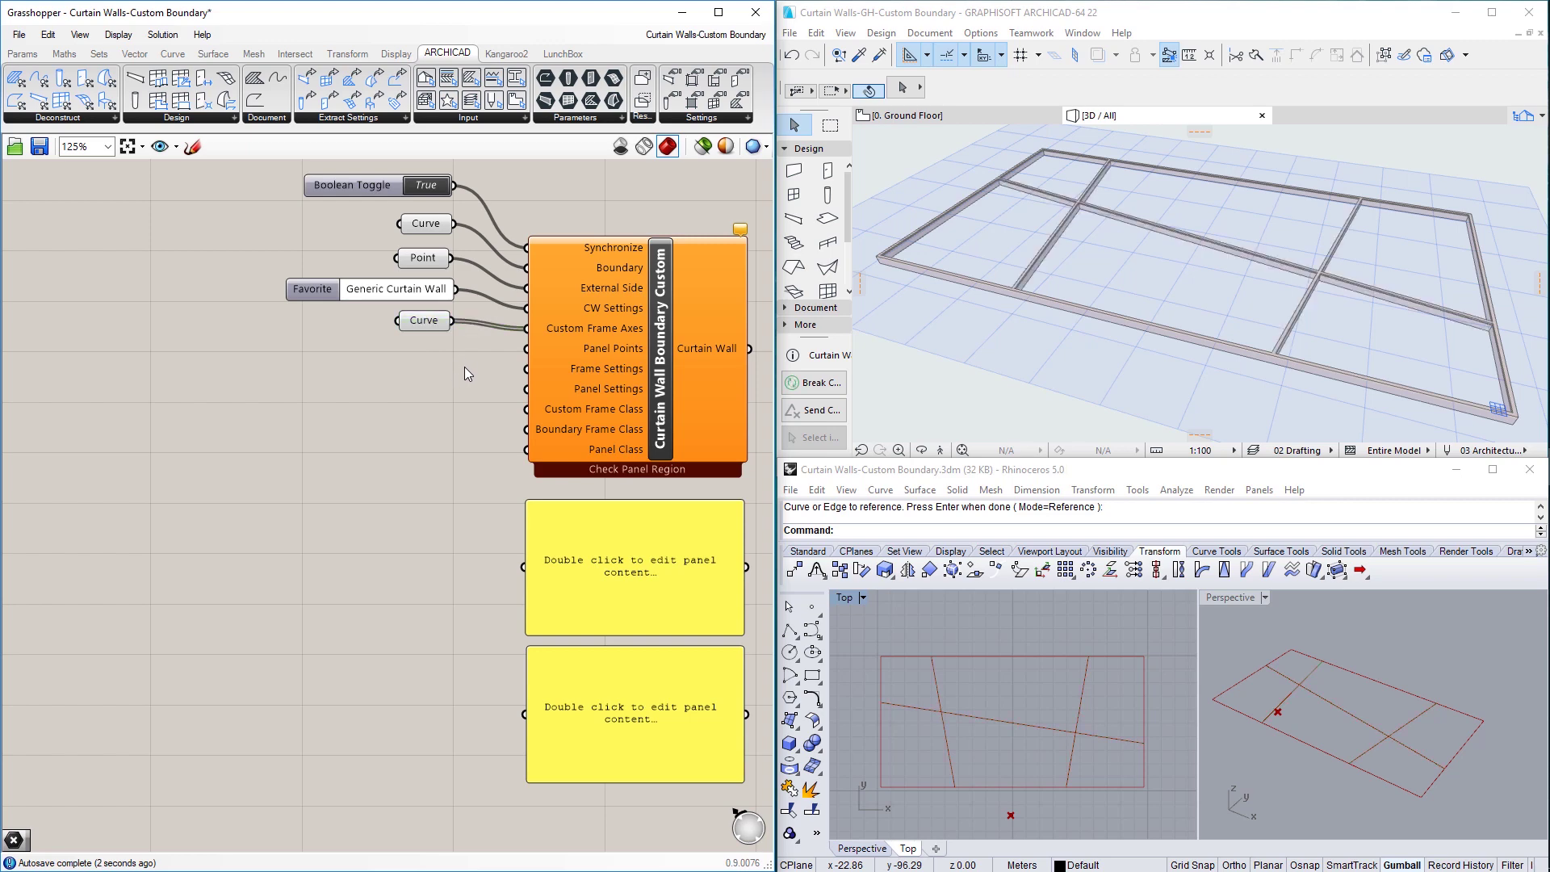
# Paste two copies of the Favorite value list onto the canvas.
pyautogui.click(323, 293)
pyautogui.doubleClick(121, 365)
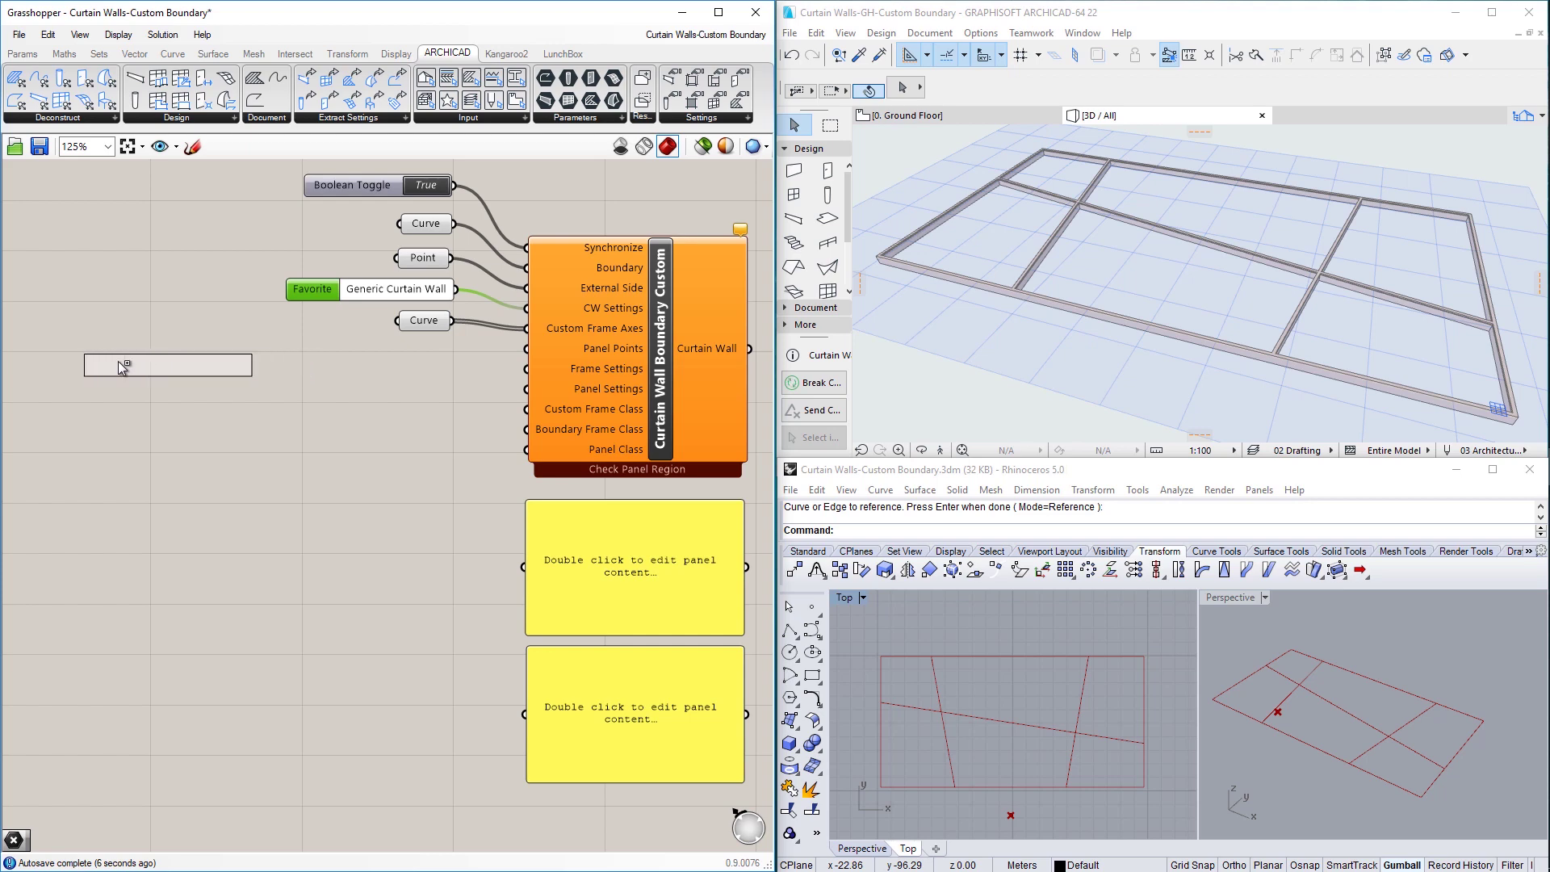
pyautogui.hotkey('ctrl', 'v')
pyautogui.doubleClick(101, 397)
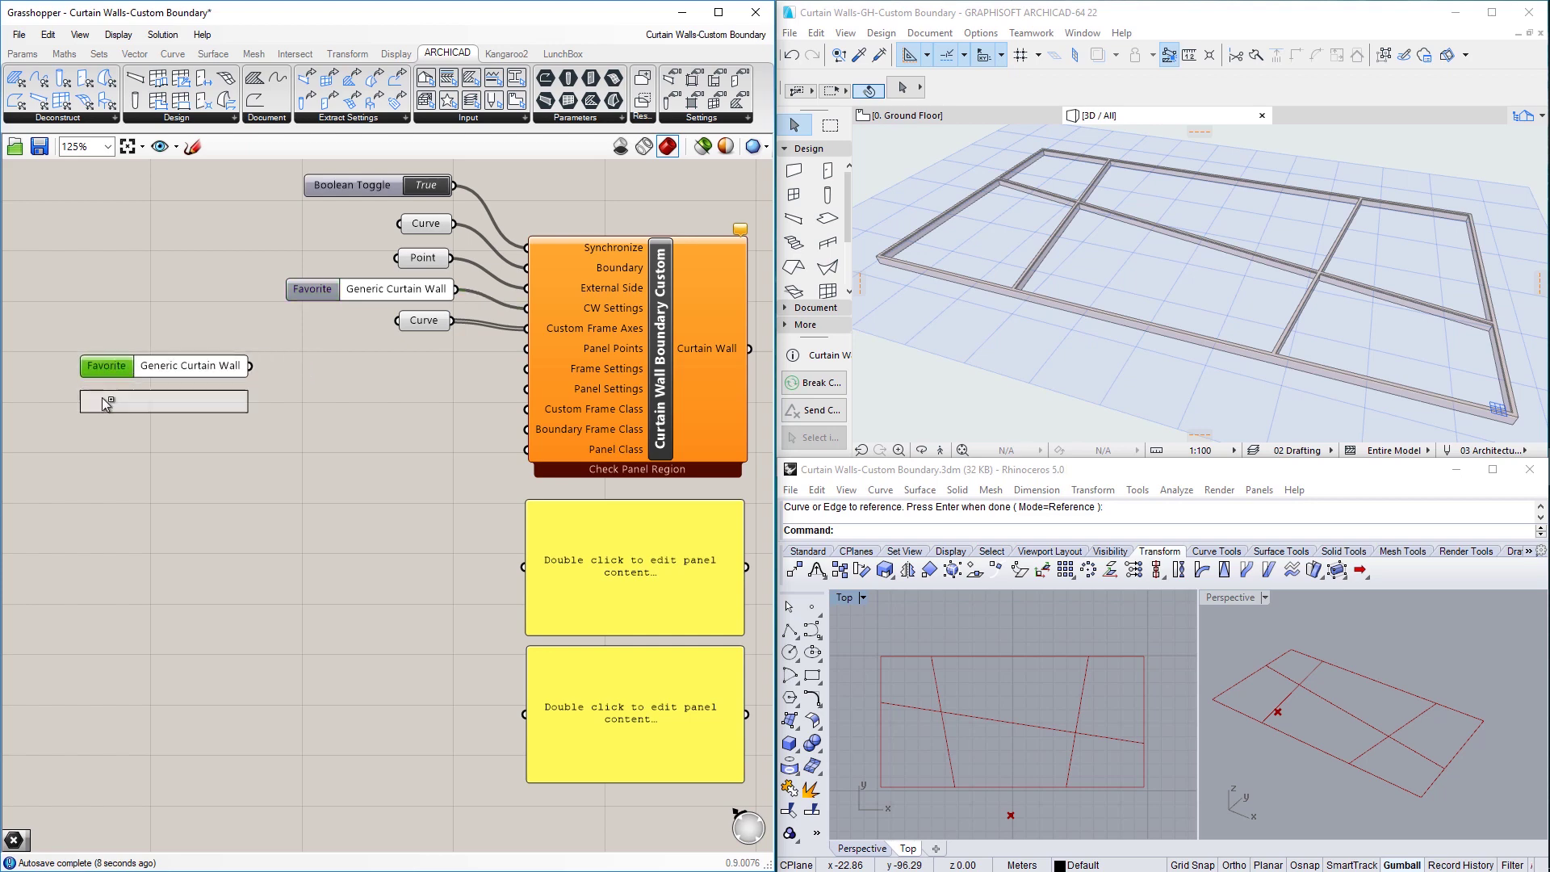
pyautogui.hotkey('ctrl', 'v')
# Set the upper copy to the Curtain Wall Transom - Standard frame favorite.
pyautogui.click(221, 368)
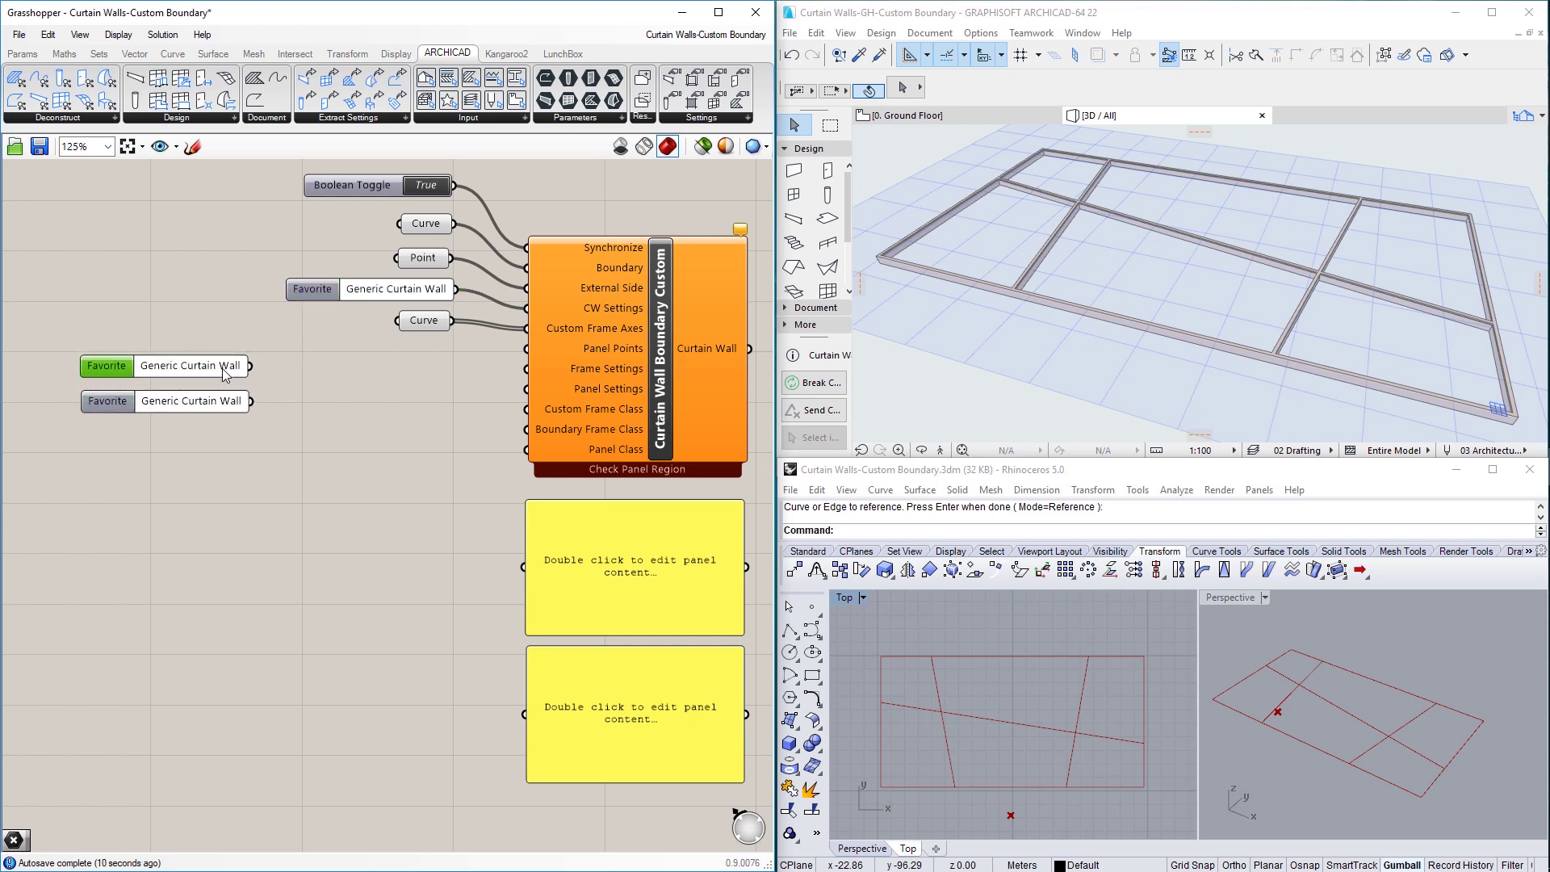
pyautogui.doubleClick(223, 369)
pyautogui.click(298, 387)
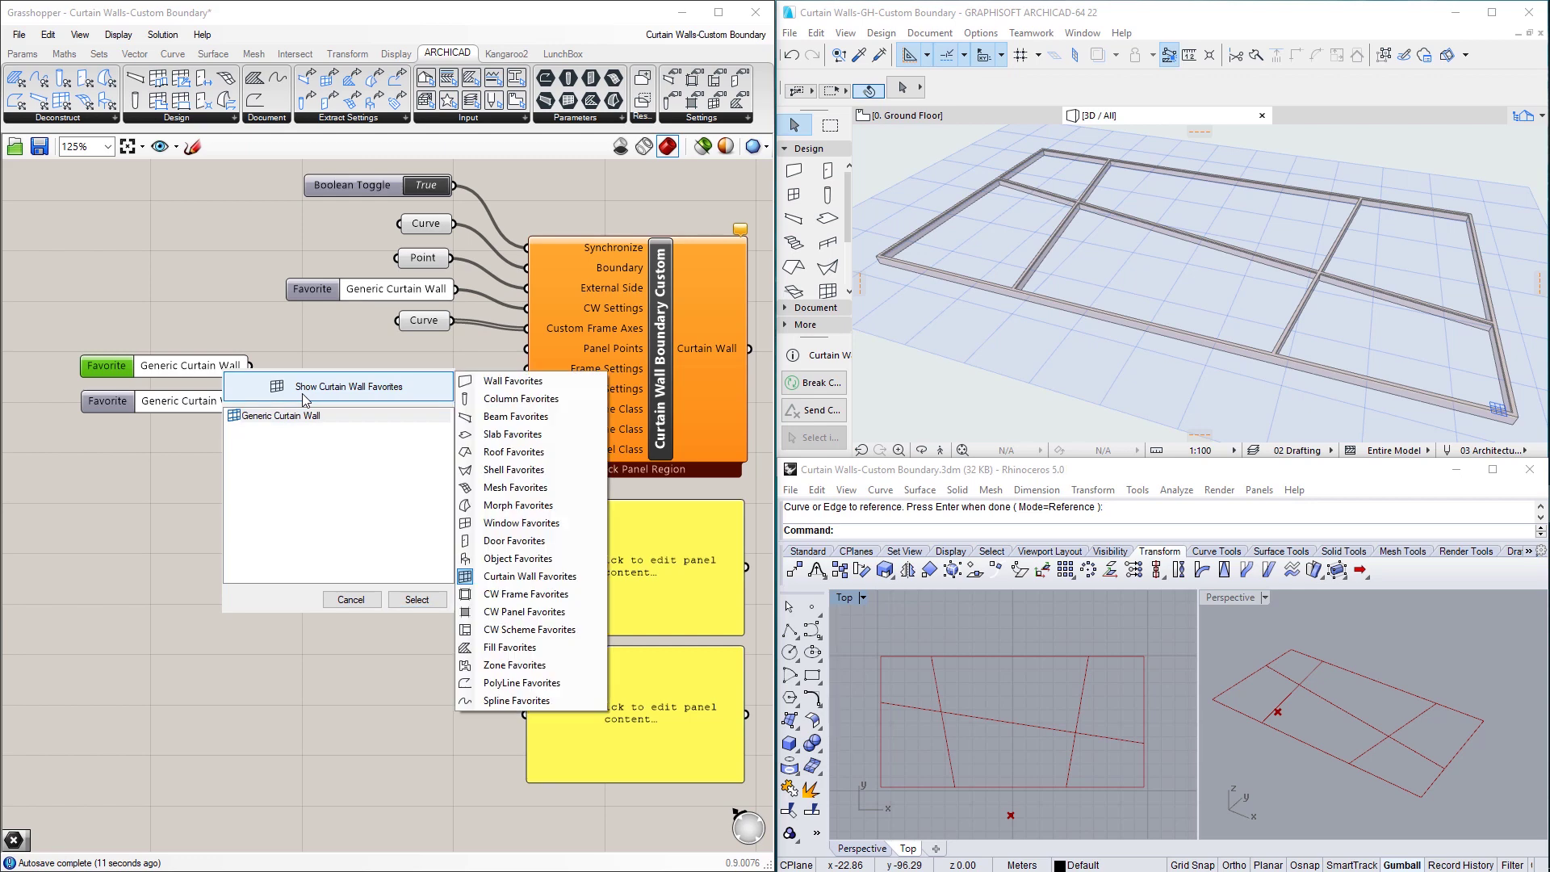
pyautogui.click(531, 596)
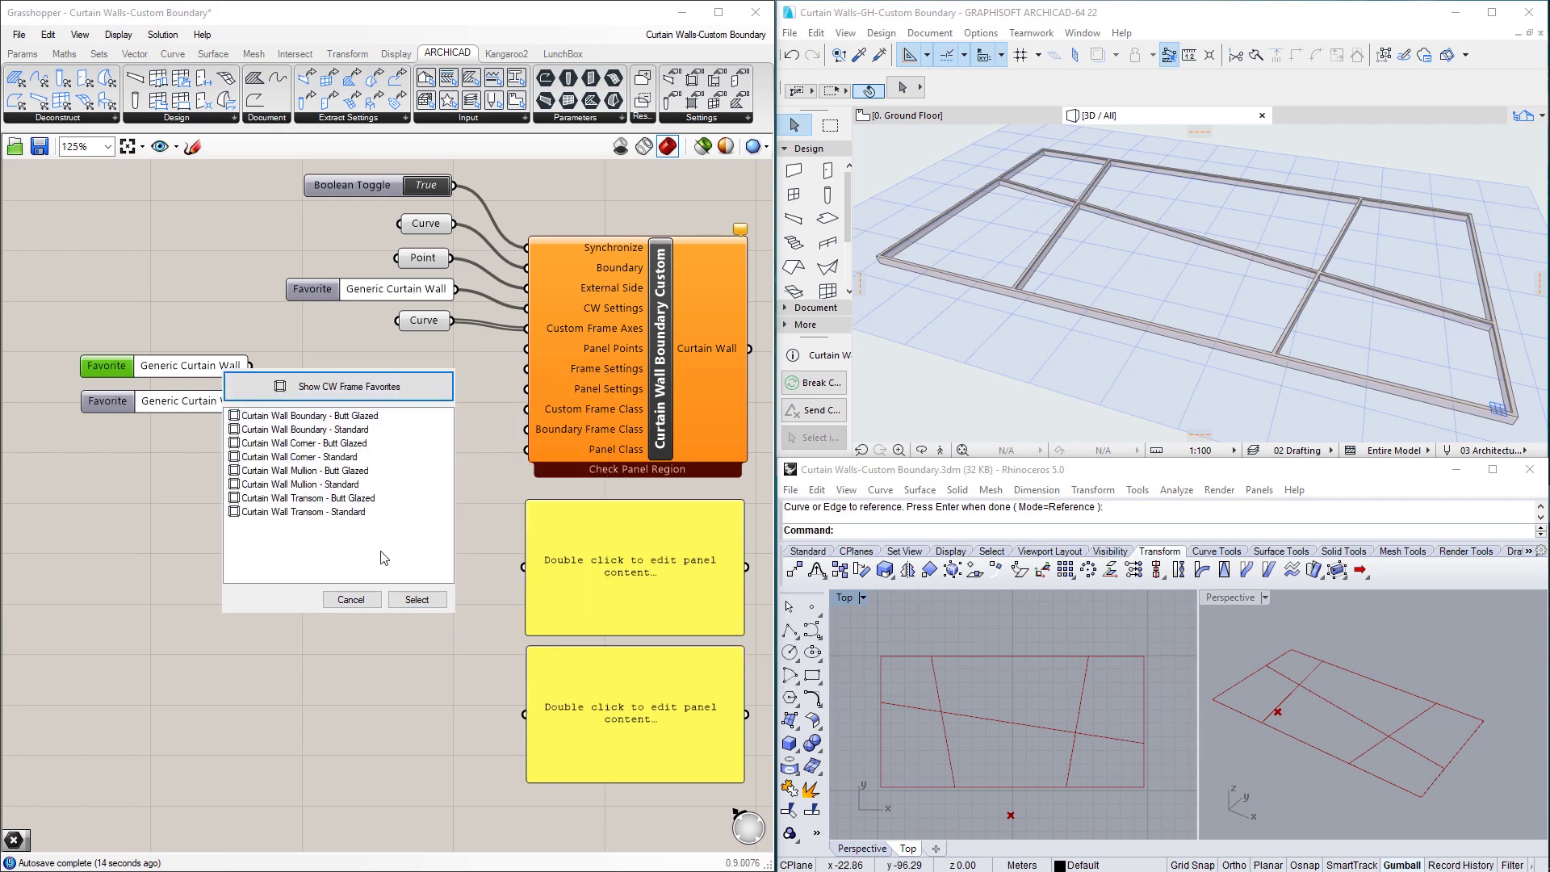
pyautogui.click(352, 512)
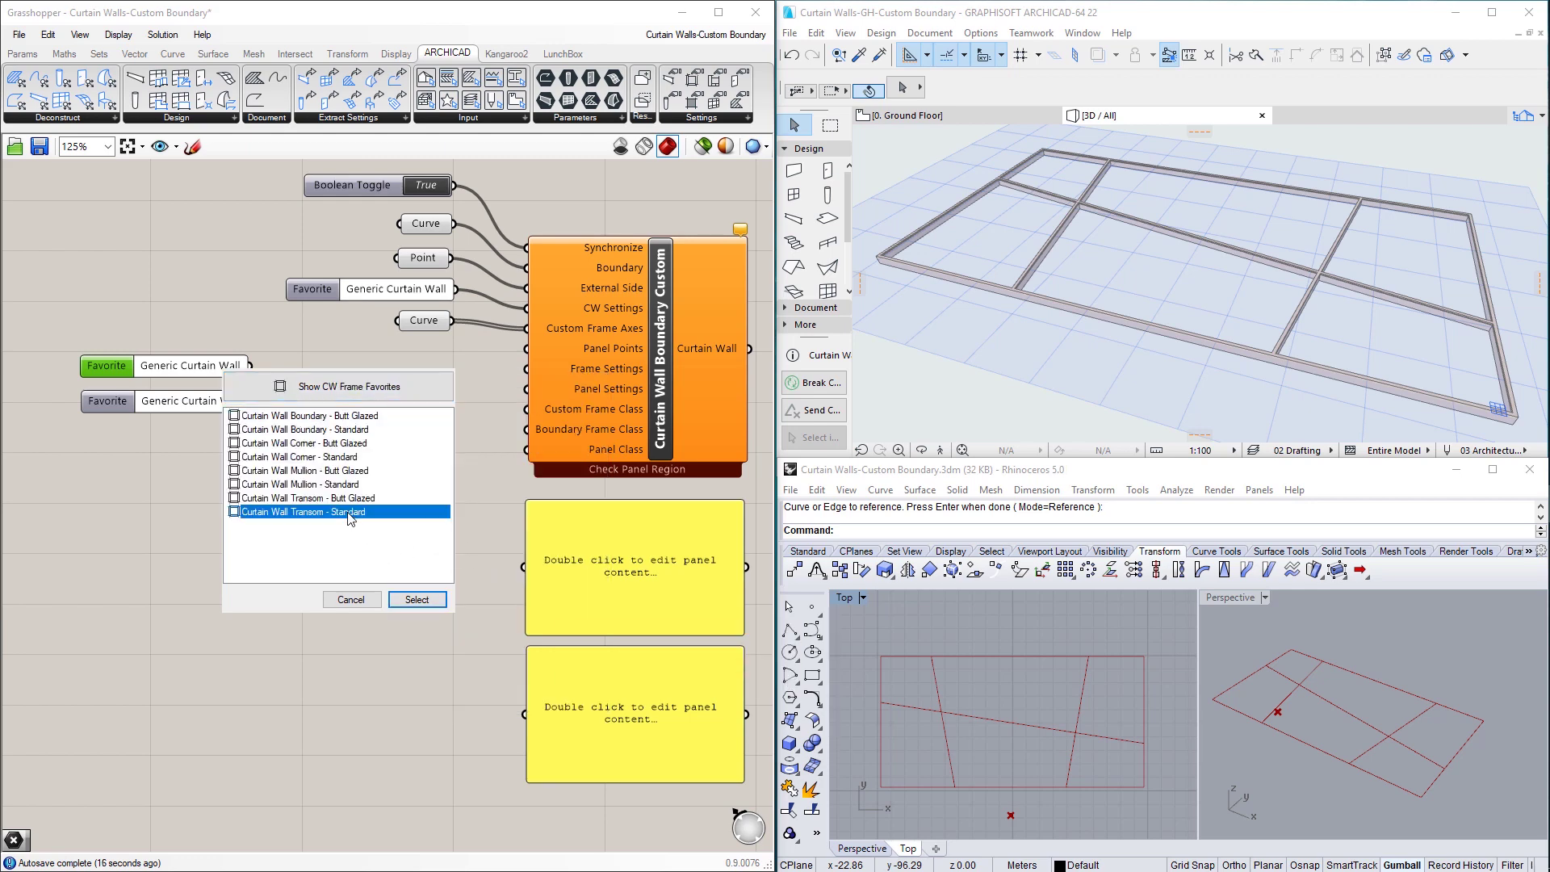
pyautogui.click(417, 600)
# Set the lower copy to the Curtain Wall Mullion - Standard frame favorite.
pyautogui.doubleClick(207, 403)
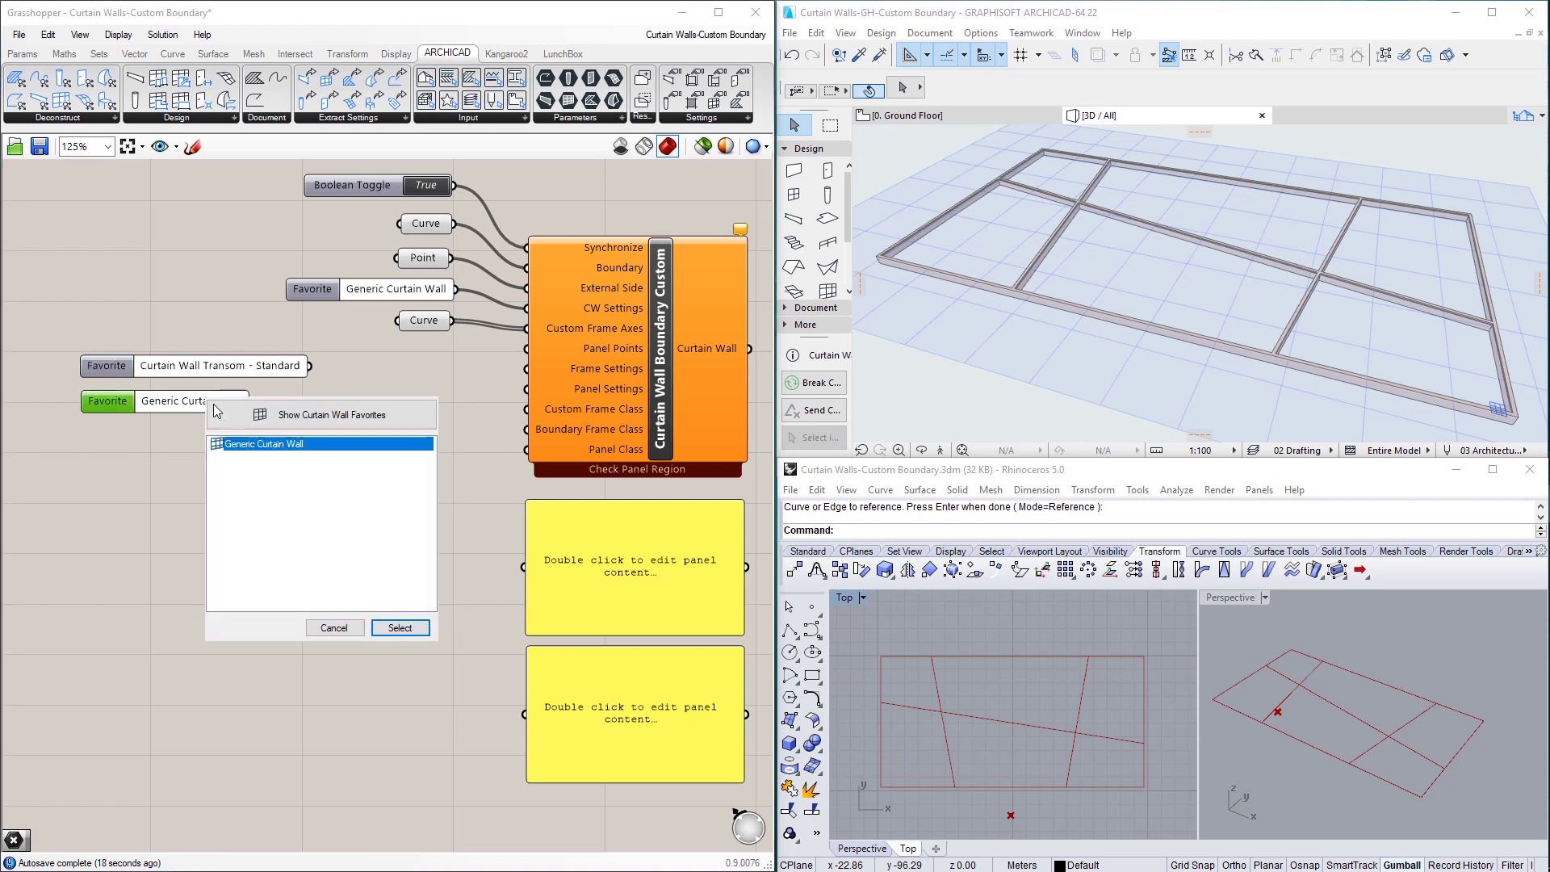
pyautogui.click(310, 414)
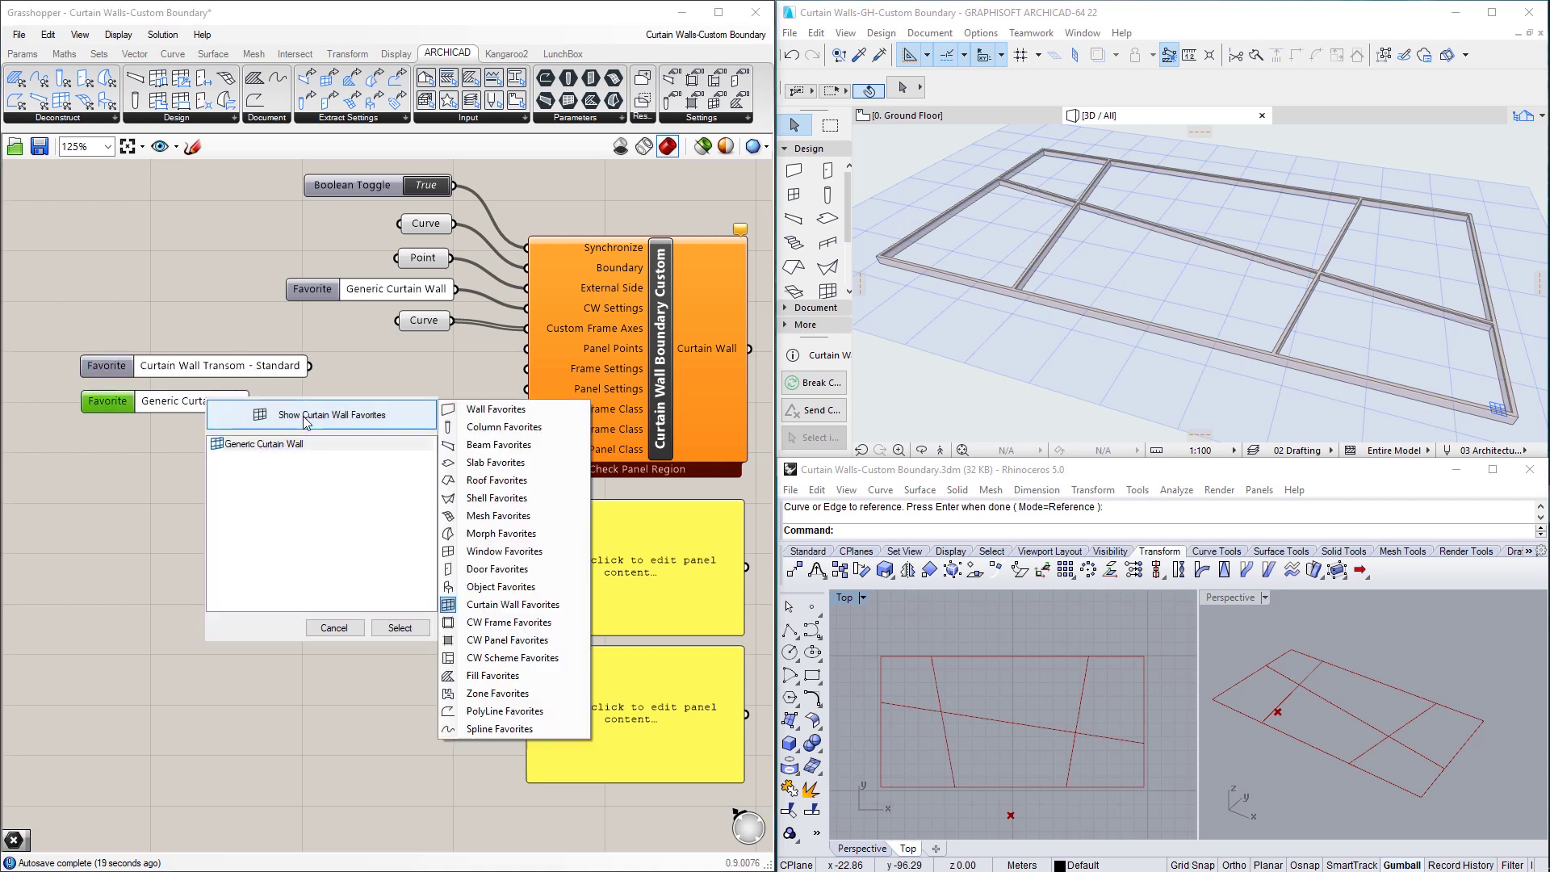
pyautogui.click(484, 623)
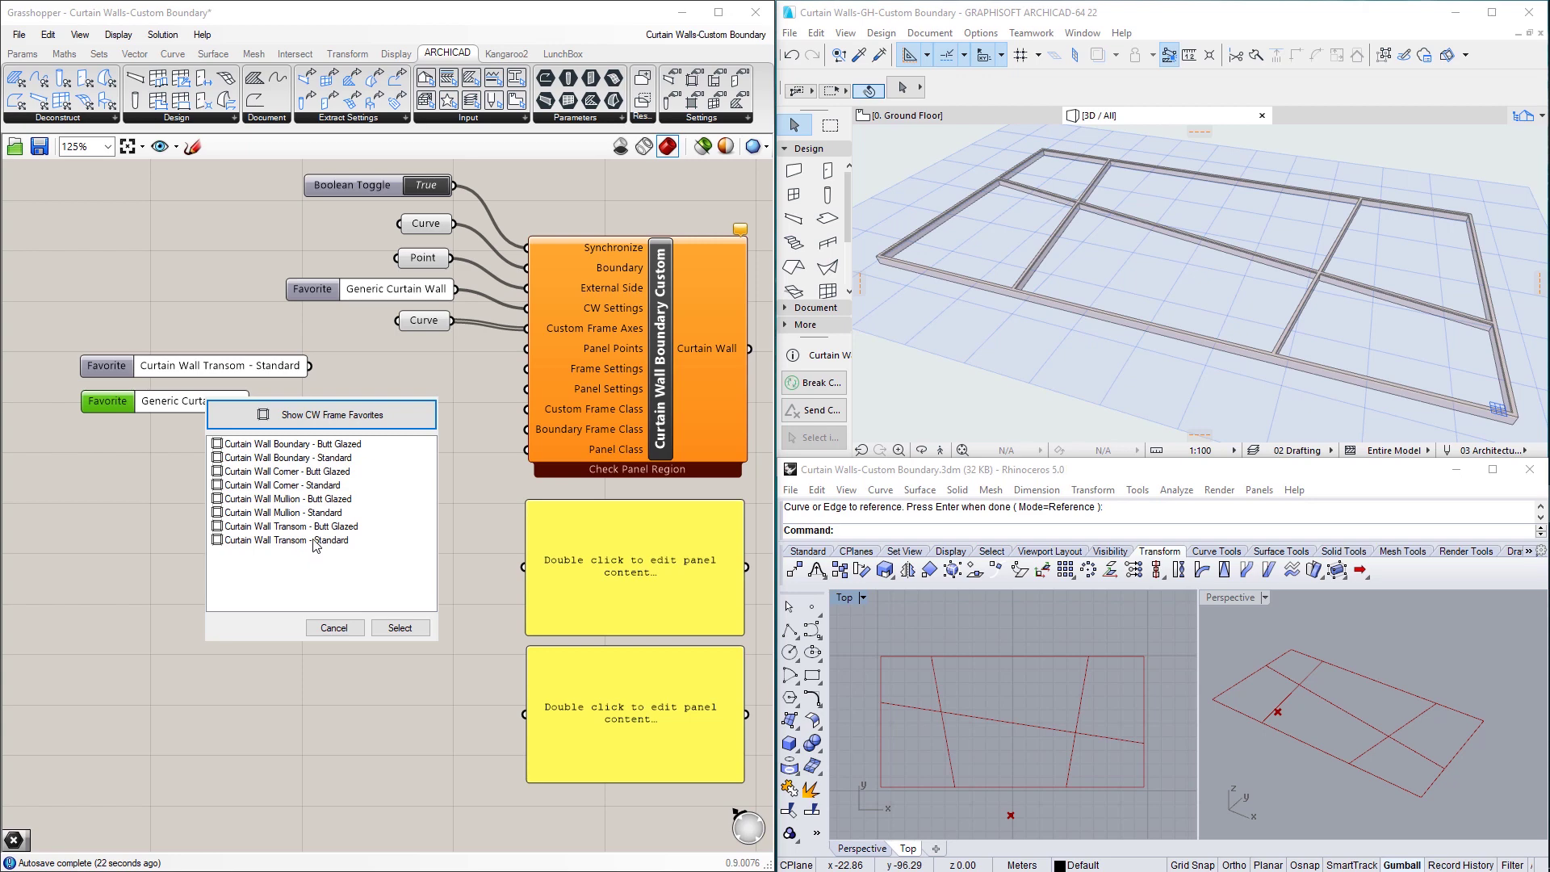
pyautogui.click(331, 512)
pyautogui.click(399, 628)
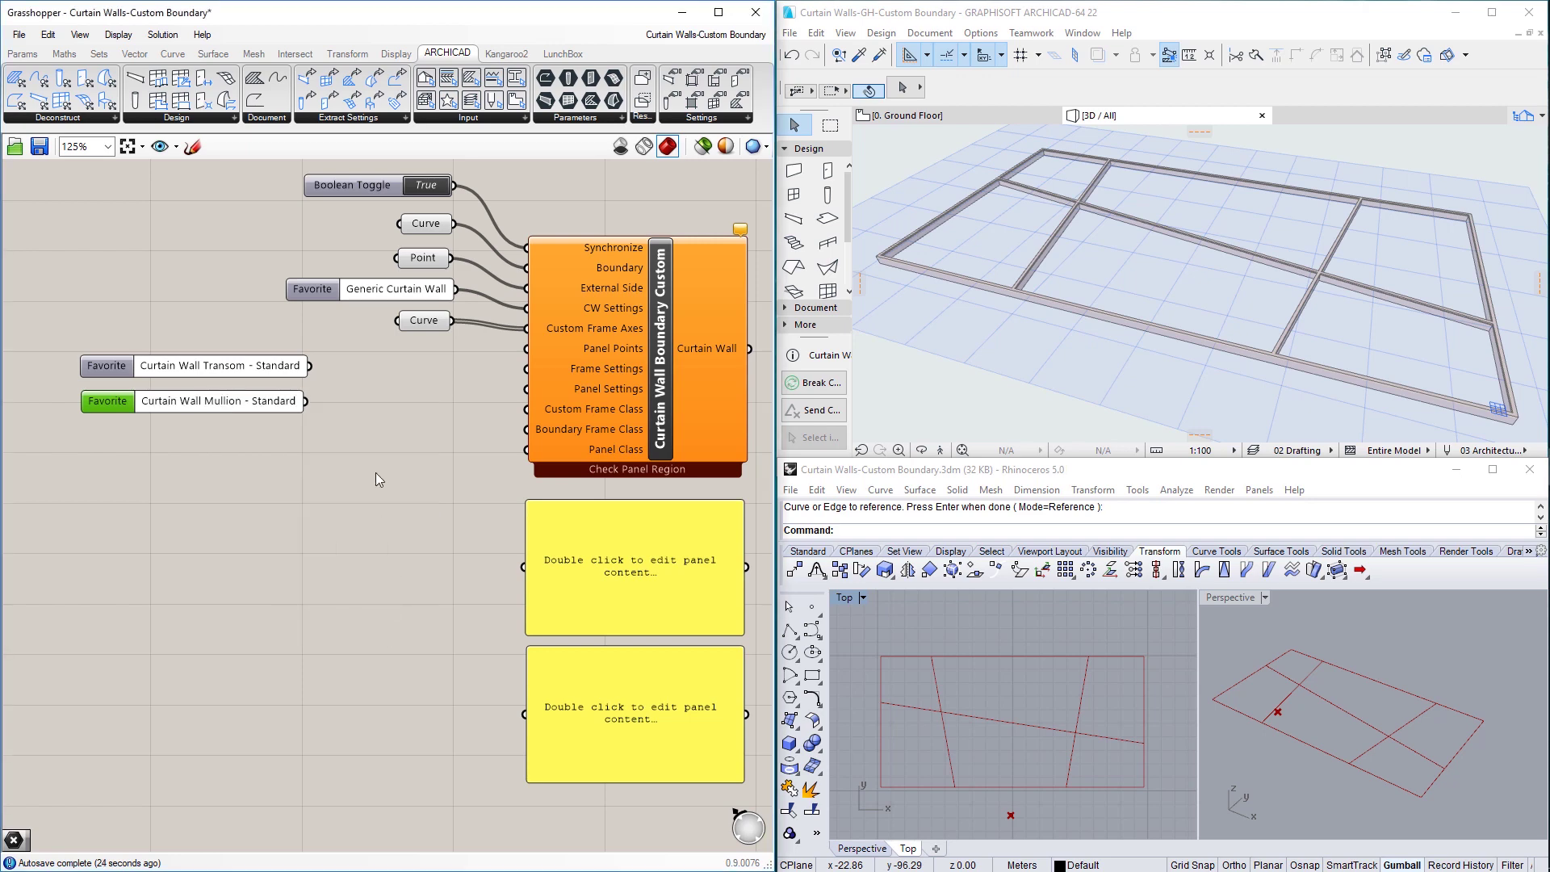
# Add a Merge component, wire both favorites in, and feed its result to Frame Settings.
pyautogui.doubleClick(375, 438)
pyautogui.write('merge')
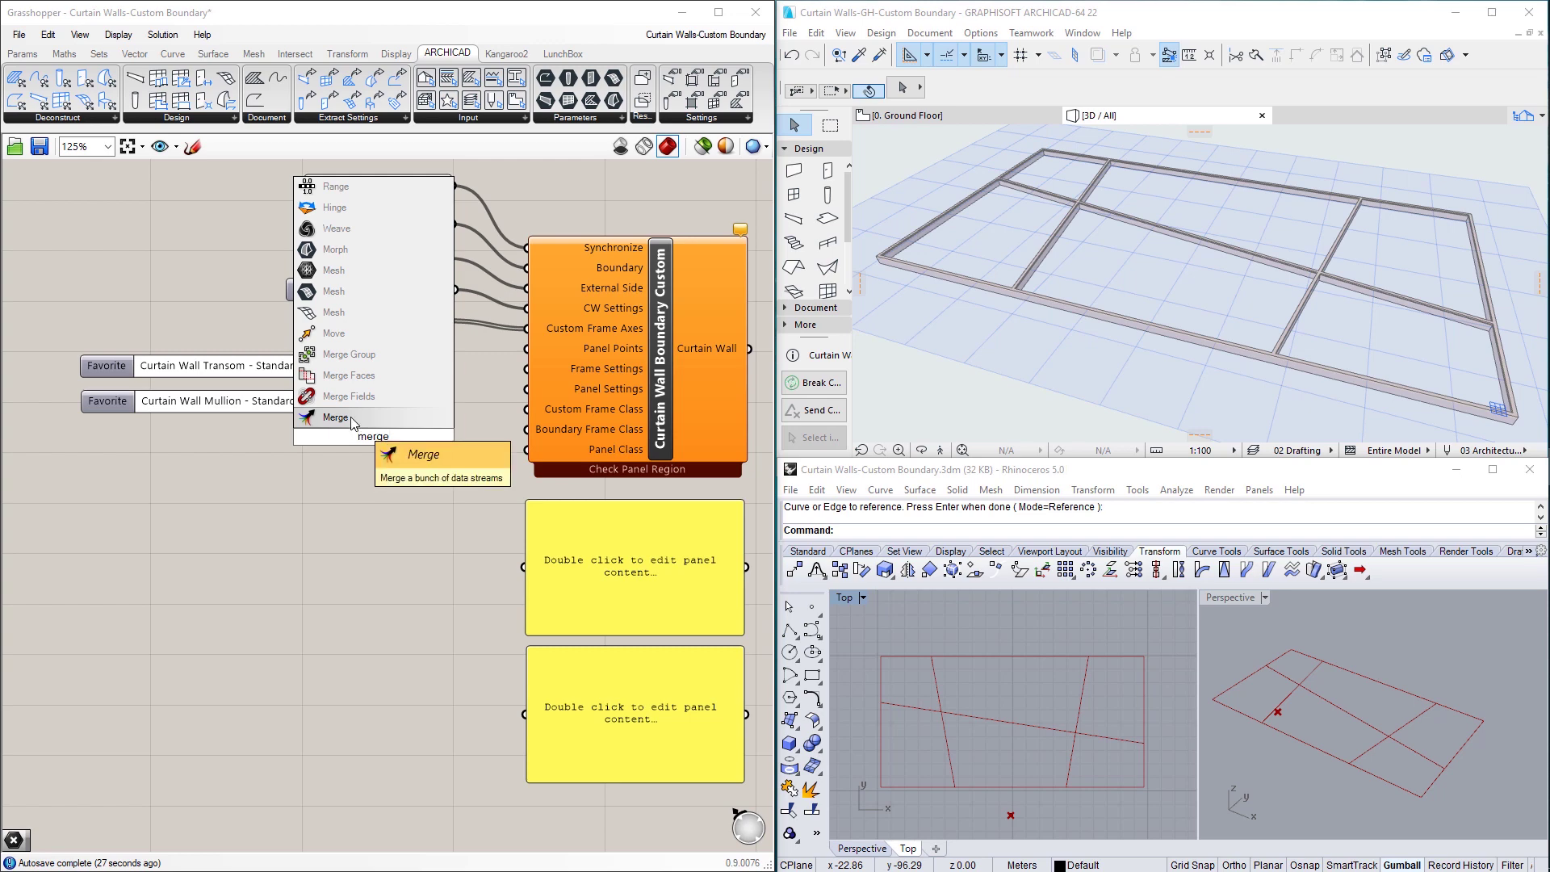
pyautogui.click(351, 417)
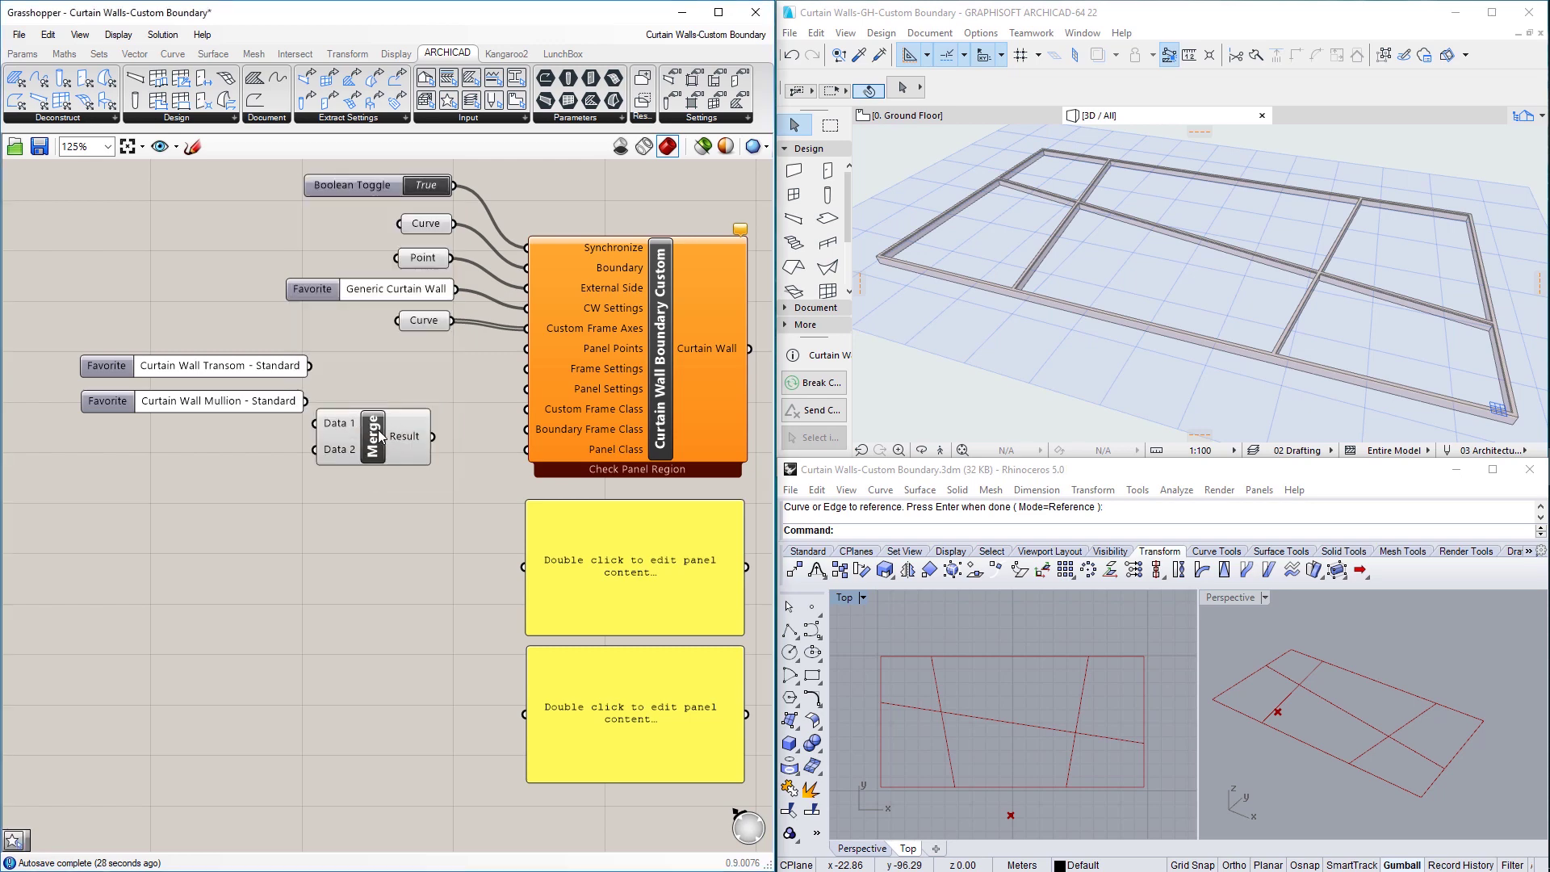
pyautogui.moveTo(396, 387); pyautogui.dragTo(403, 379)
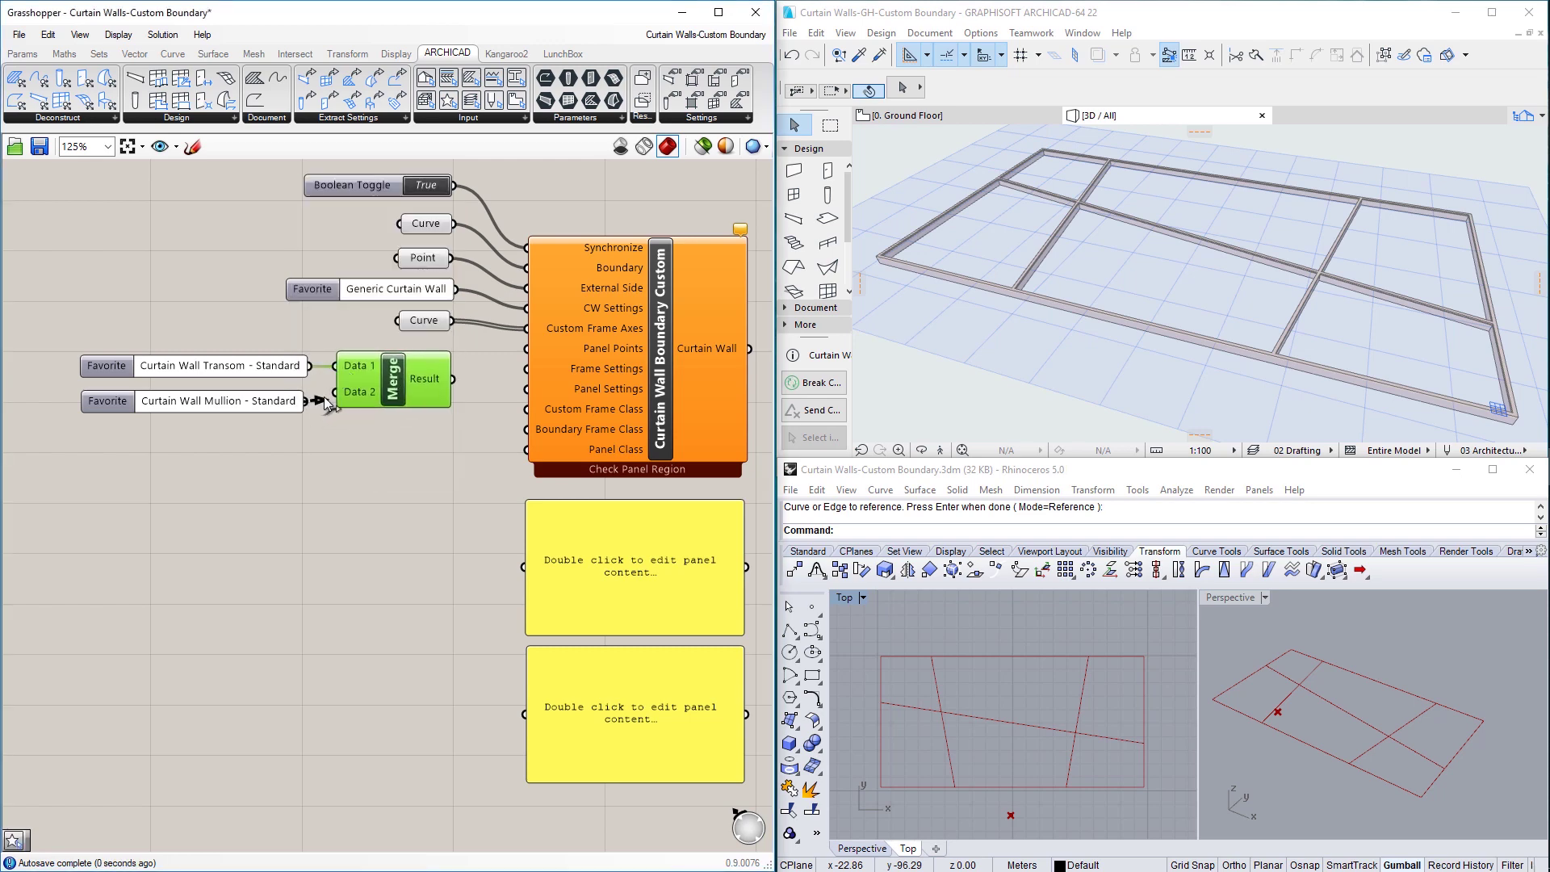
pyautogui.moveTo(306, 402); pyautogui.dragTo(336, 392)
pyautogui.moveTo(453, 379); pyautogui.dragTo(527, 369)
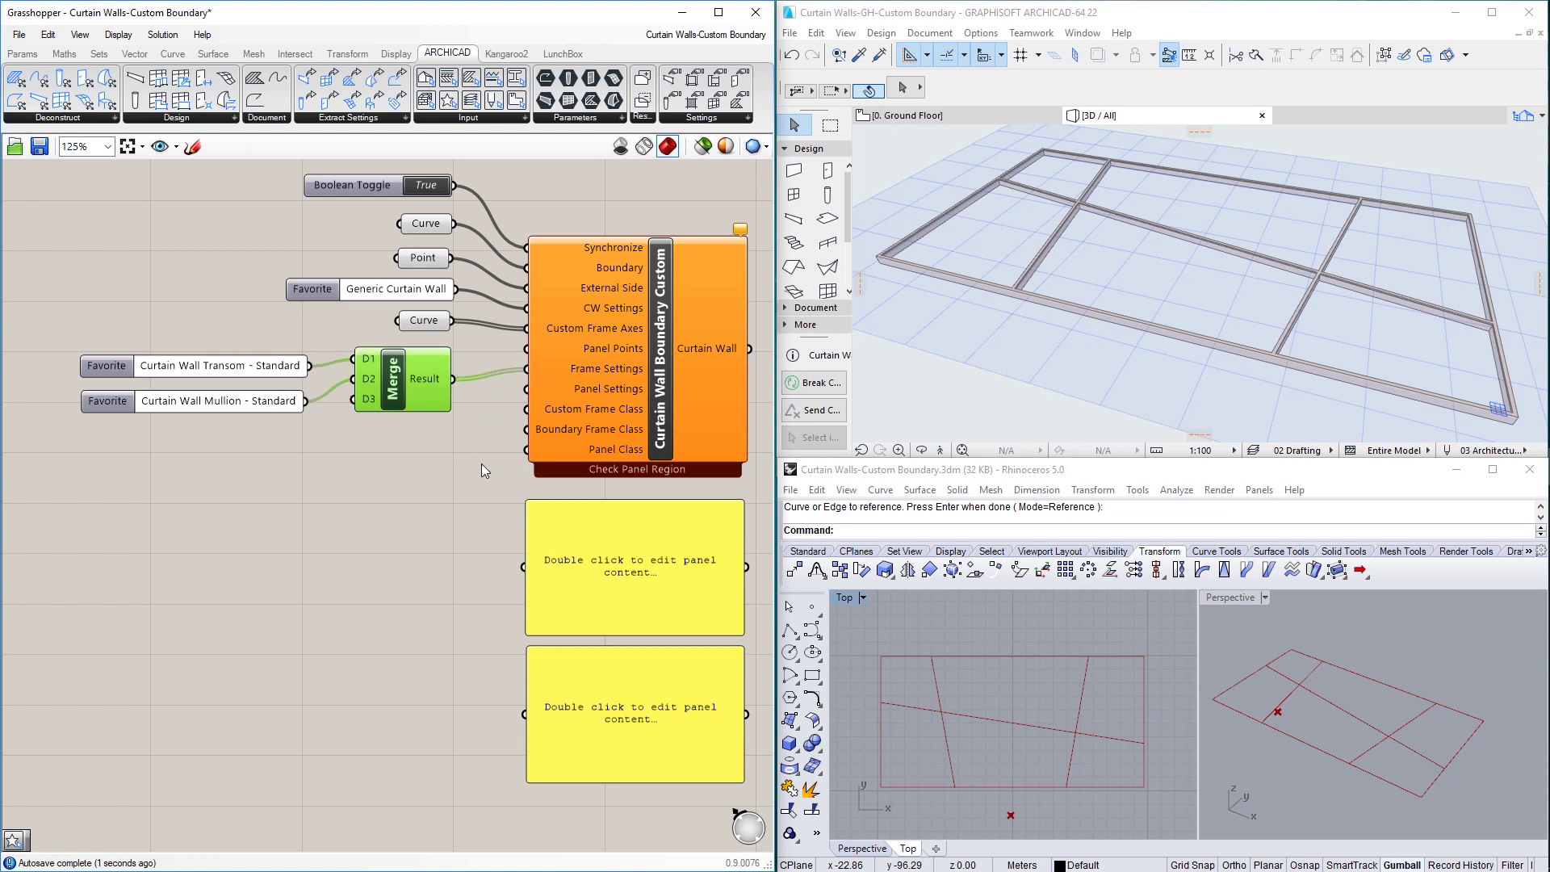
pyautogui.moveTo(618, 411)
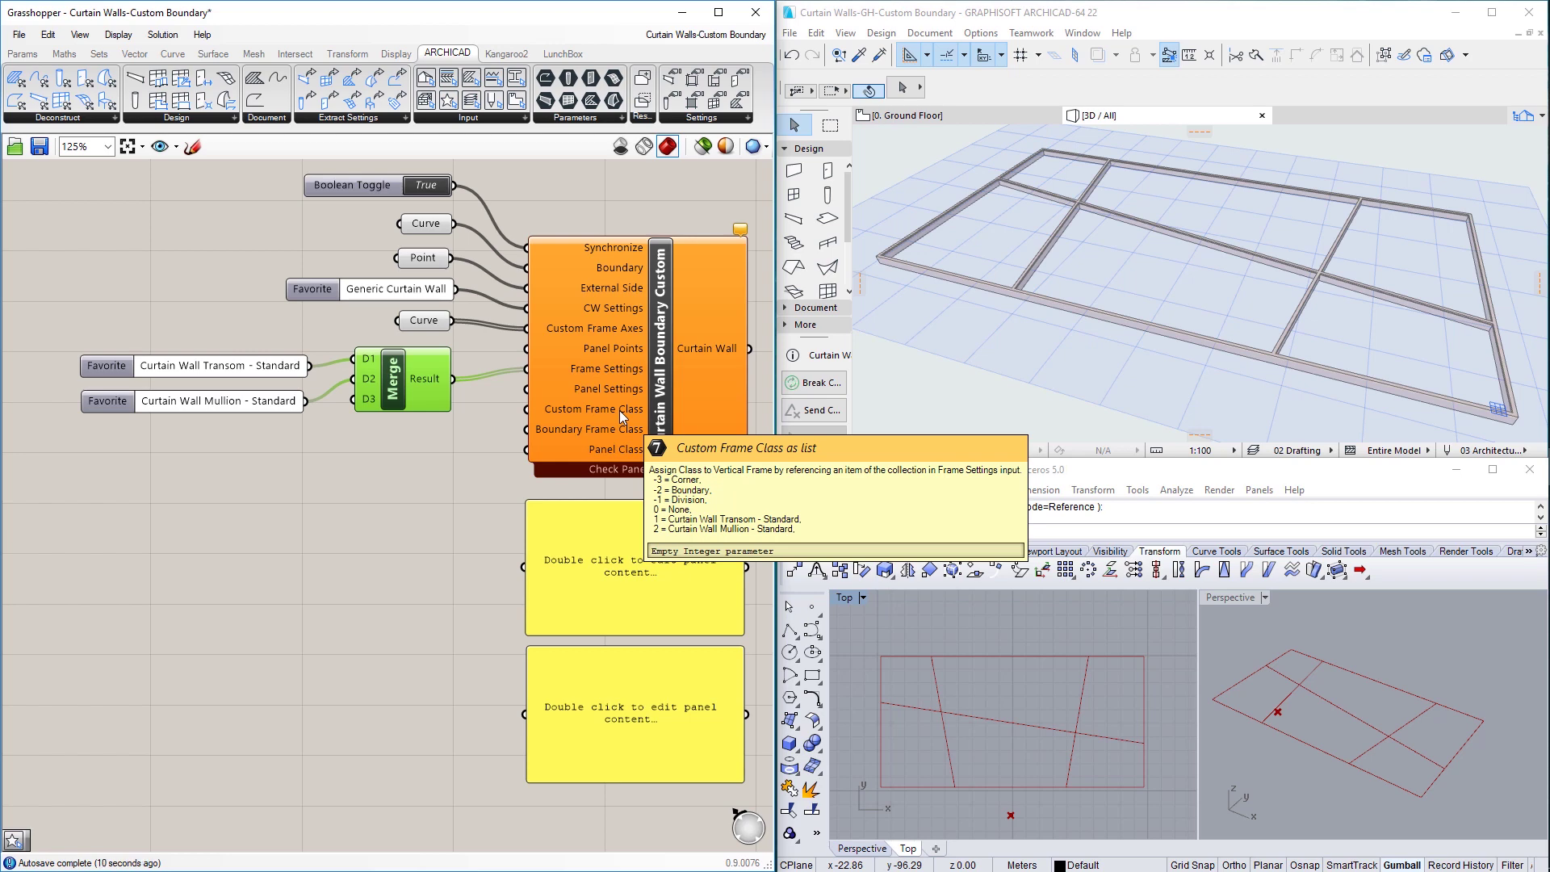
# Add an Integer parameter below the curtain wall component holding the values 1, 1, 2.
pyautogui.doubleClick(404, 511)
pyautogui.write('integer')
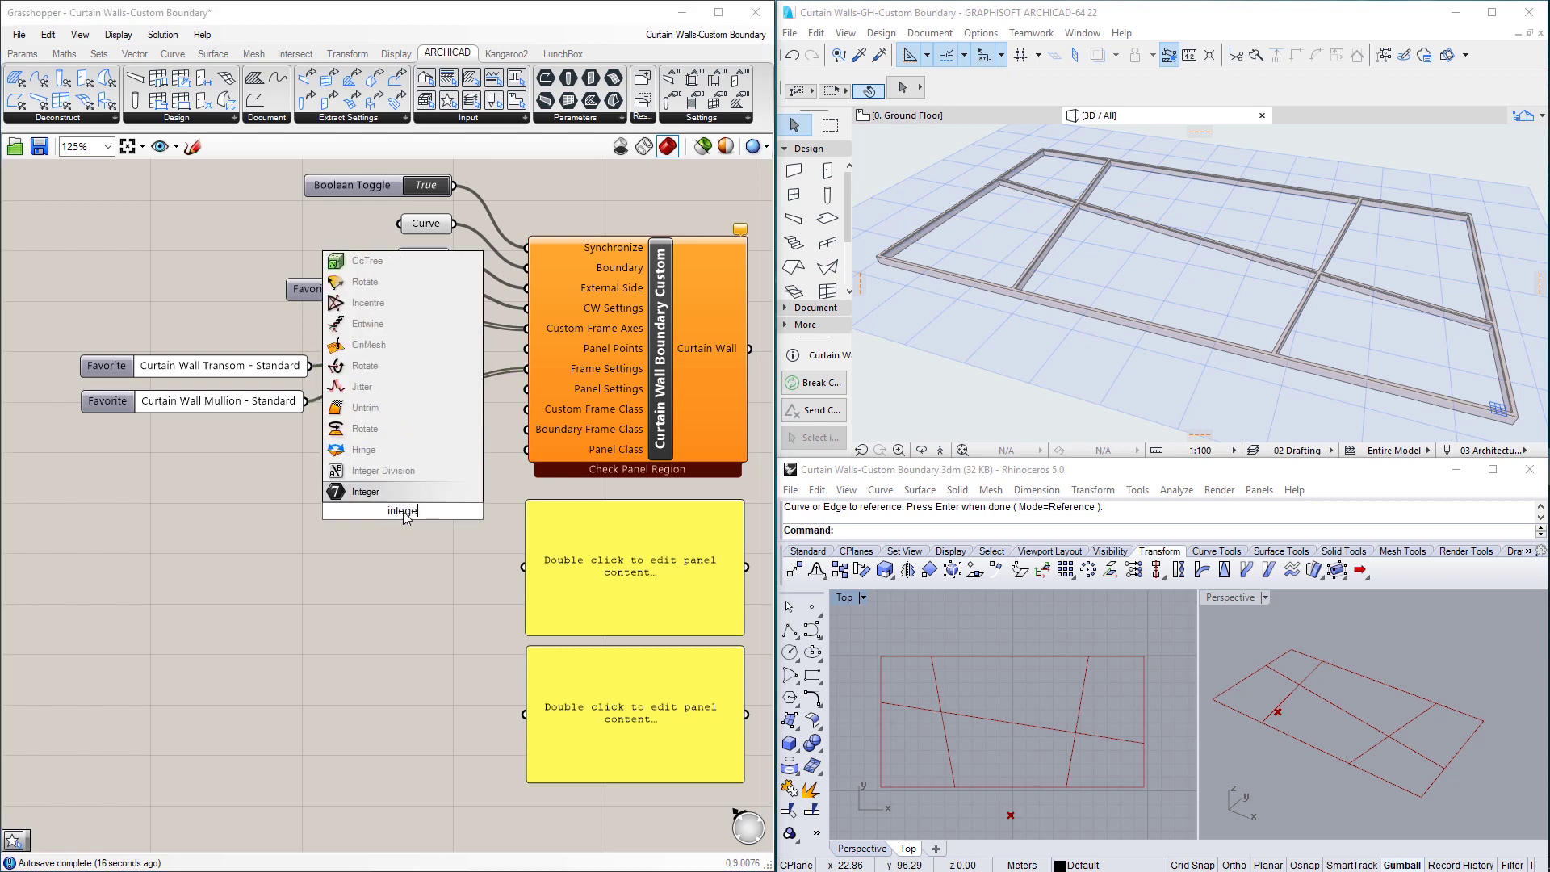
pyautogui.press('Return')
pyautogui.moveTo(395, 515); pyautogui.dragTo(415, 452)
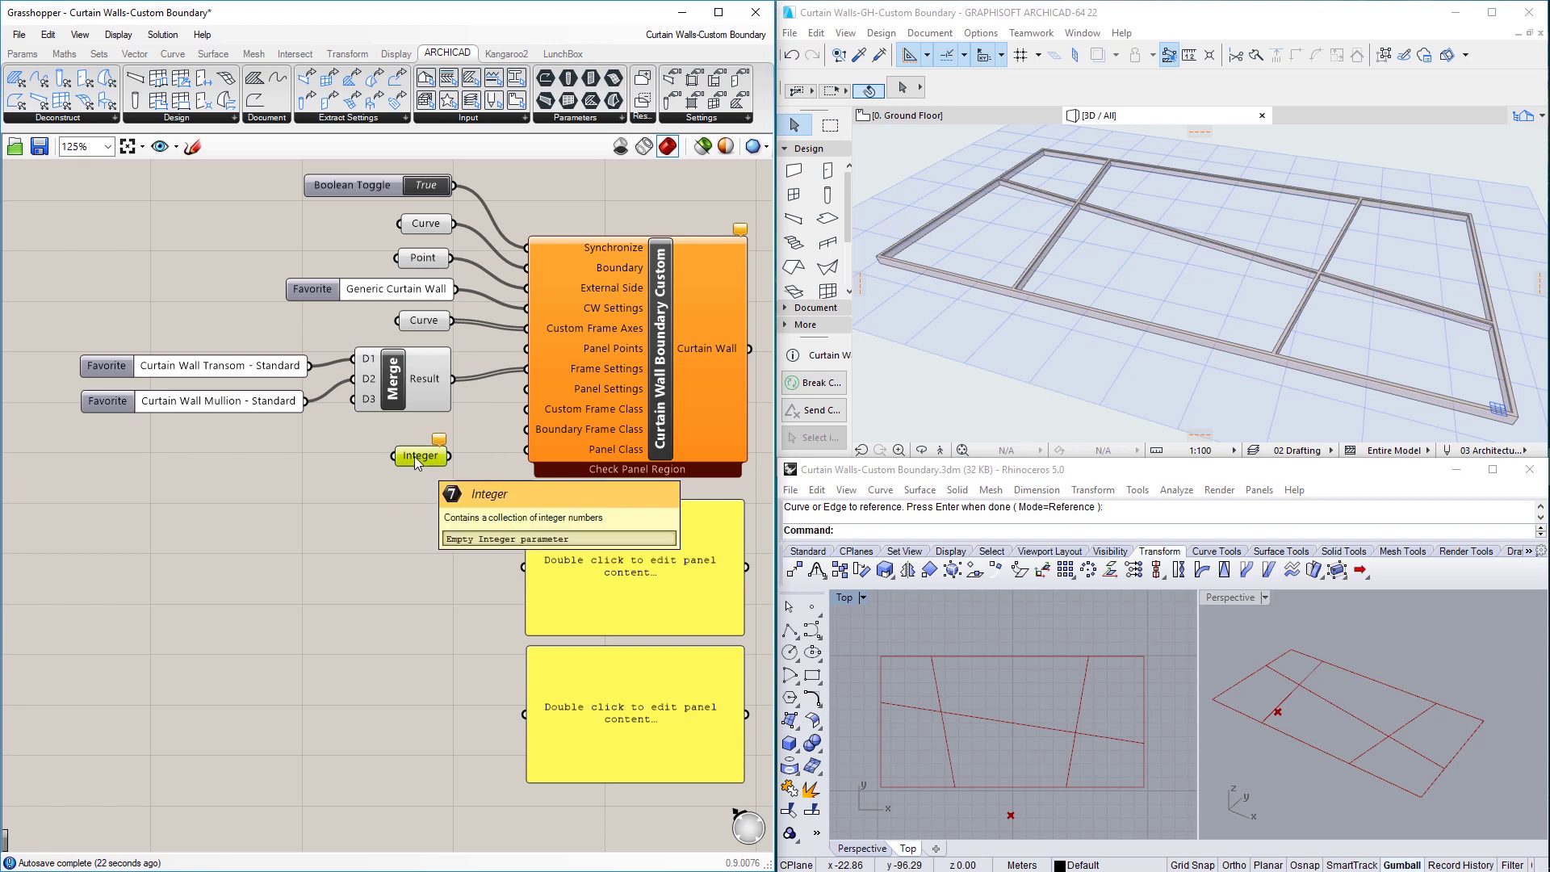
pyautogui.rightClick(414, 457)
pyautogui.moveTo(573, 692)
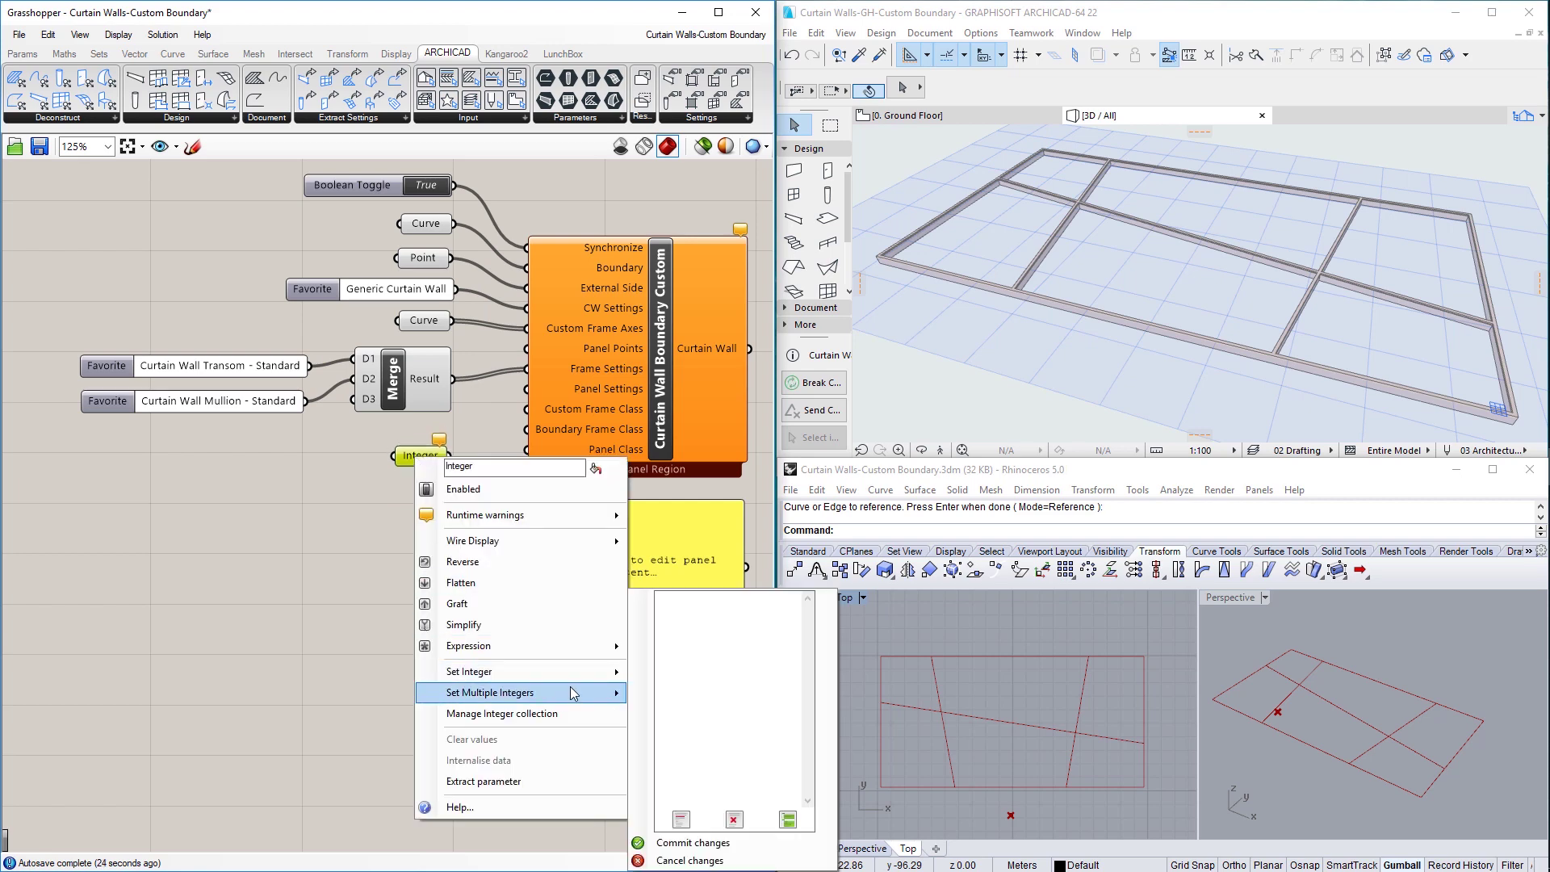
pyautogui.click(704, 676)
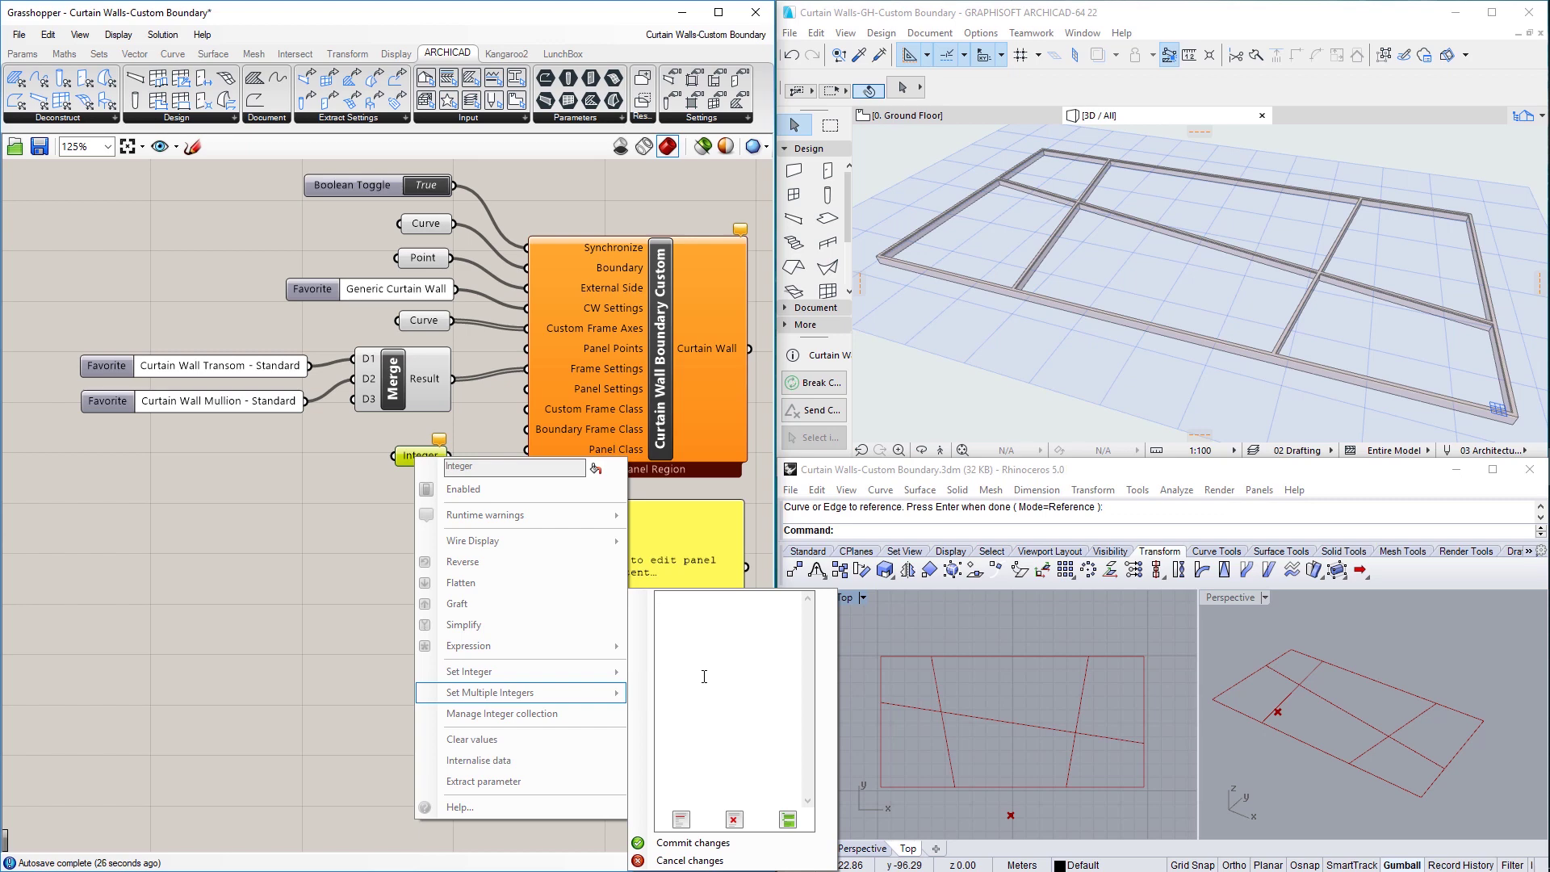
pyautogui.write('1 1')
pyautogui.press('Return')
pyautogui.write('2')
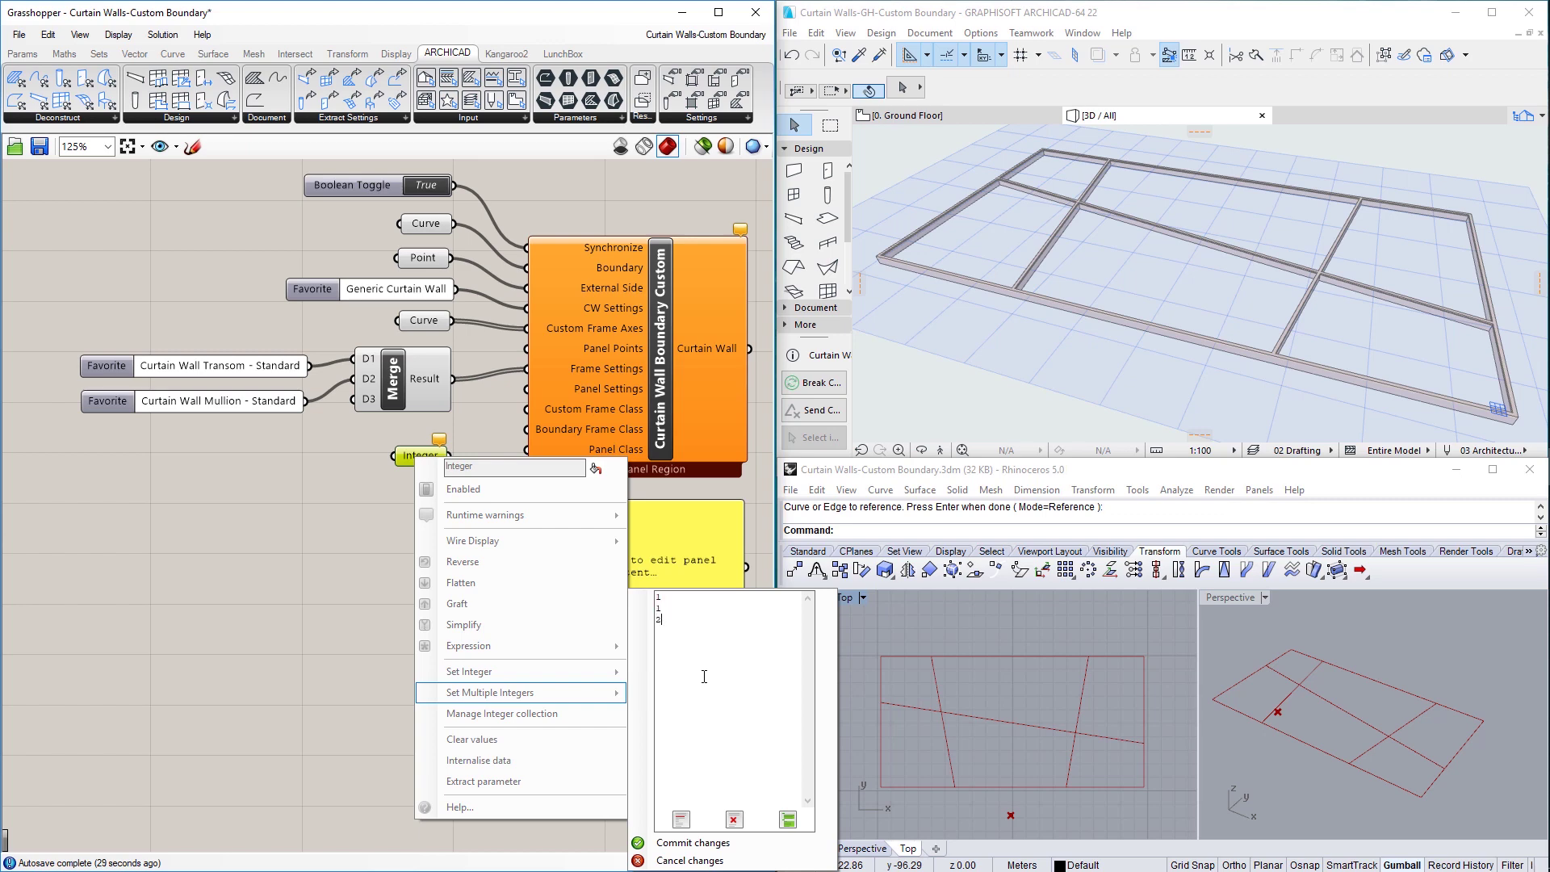
pyautogui.click(699, 845)
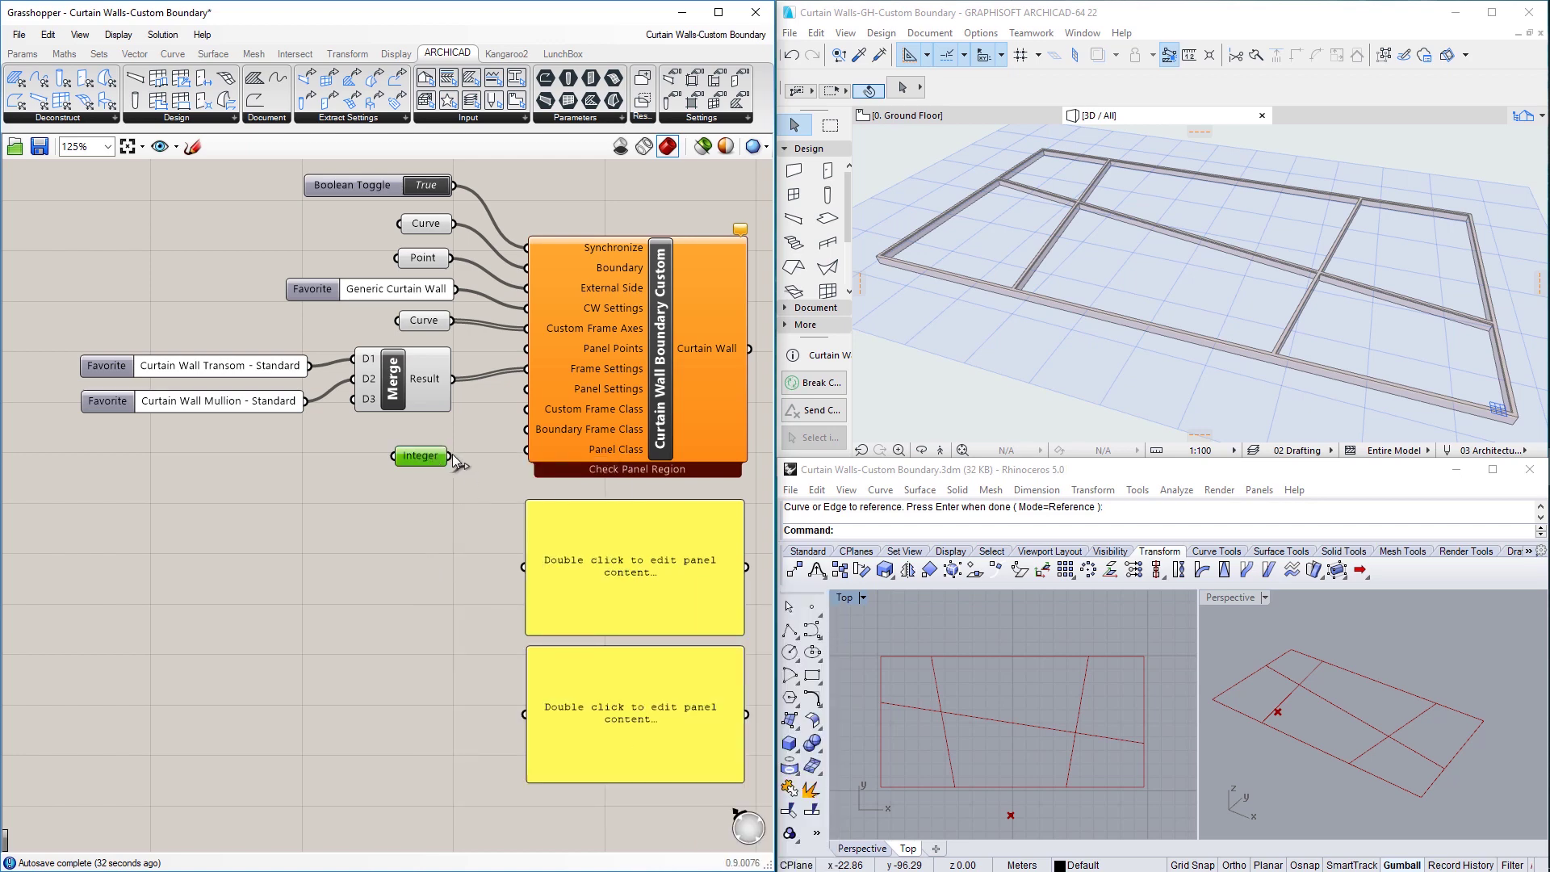
# Wire the 1, 1, 2 integers into the Custom Frame Class input.
pyautogui.moveTo(449, 456); pyautogui.dragTo(529, 410)
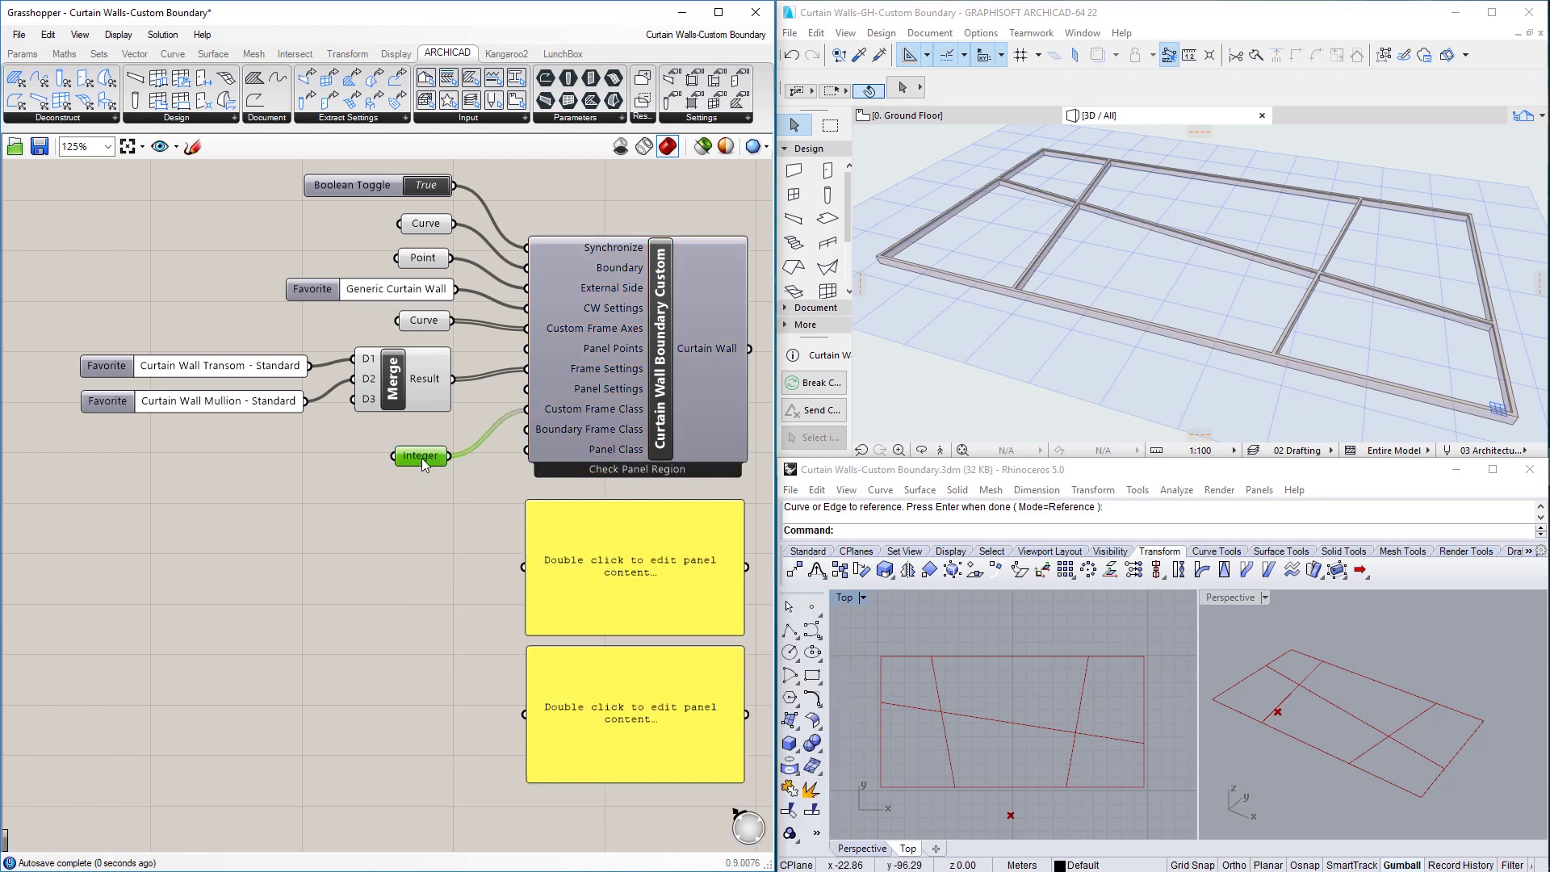
pyautogui.moveTo(422, 458); pyautogui.dragTo(425, 477)
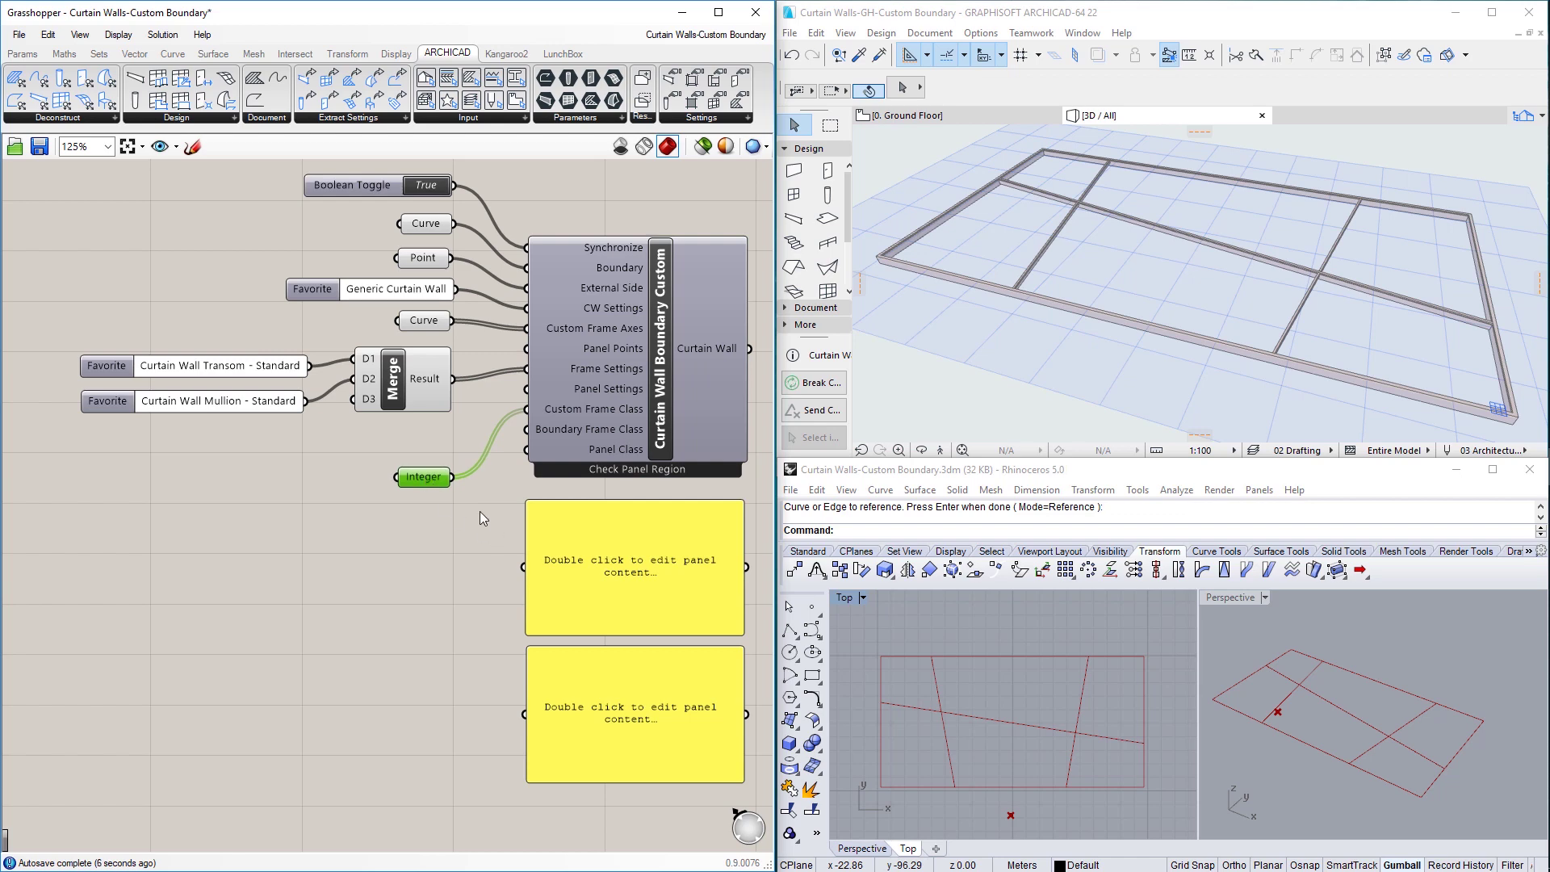
pyautogui.moveTo(565, 411)
pyautogui.scroll(10, 1071, 207)
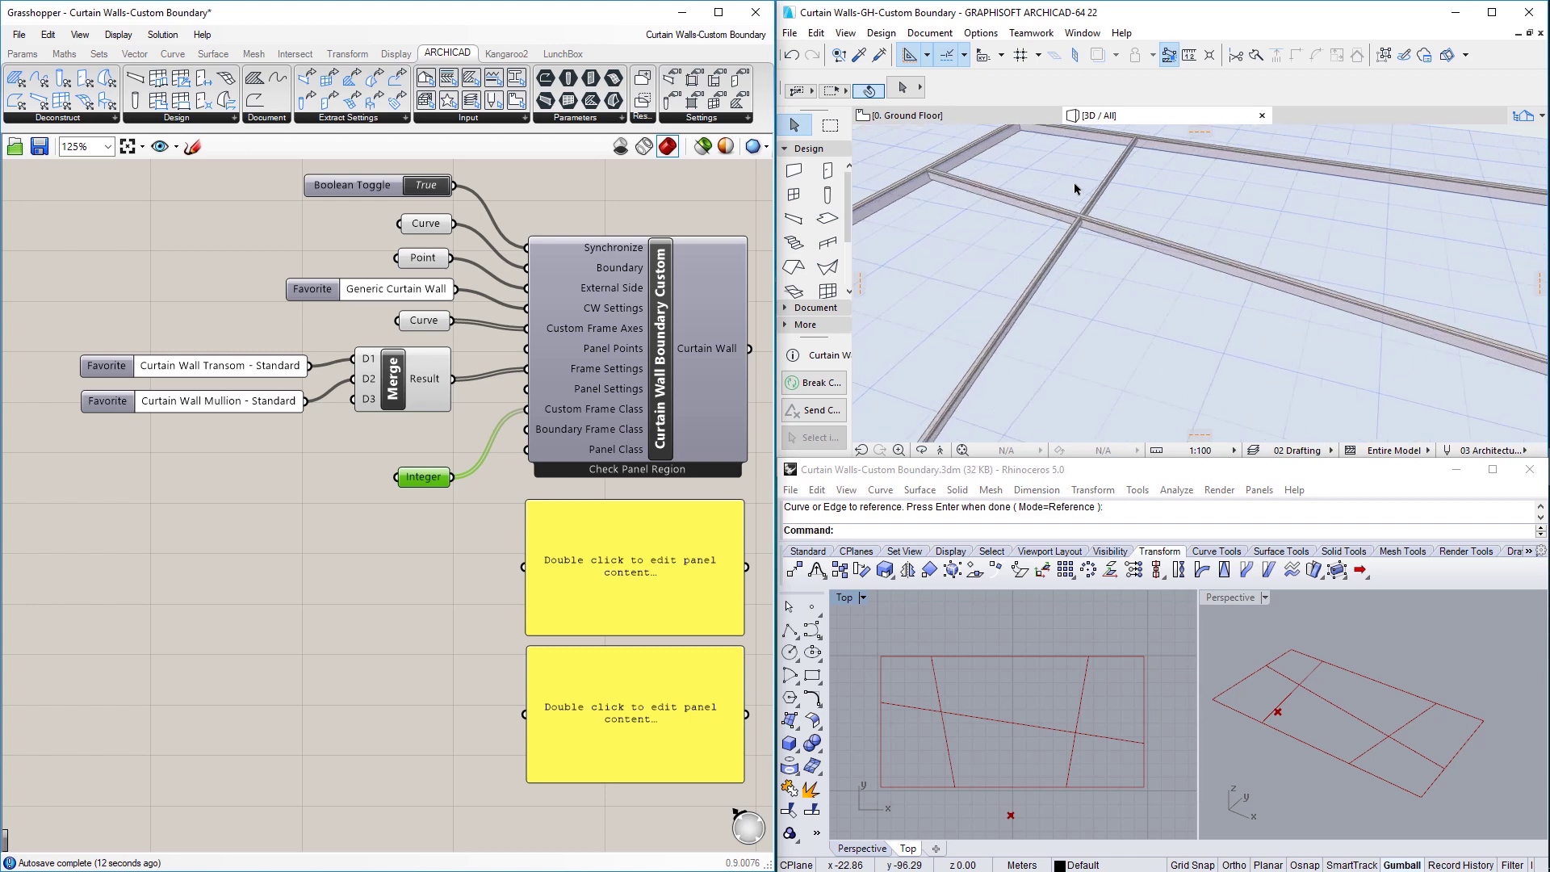
pyautogui.scroll(3, 1084, 208)
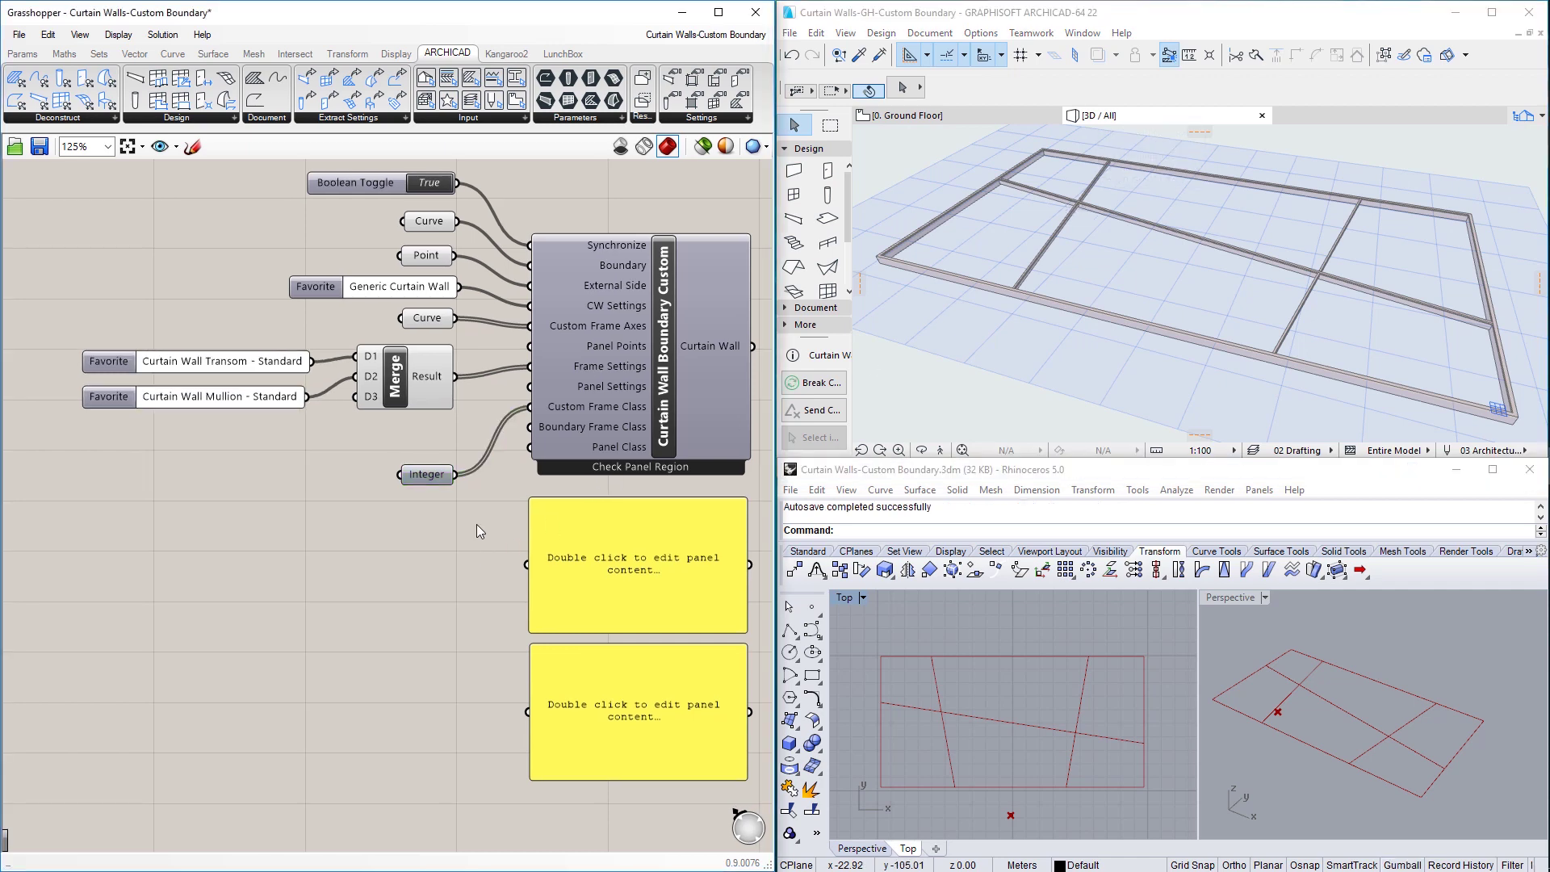
# Move the Merge and favorite components down and check the Point parameter's point.
pyautogui.moveTo(457, 339); pyautogui.dragTo(278, 420)
pyautogui.moveTo(386, 386); pyautogui.dragTo(391, 403)
pyautogui.click(446, 567)
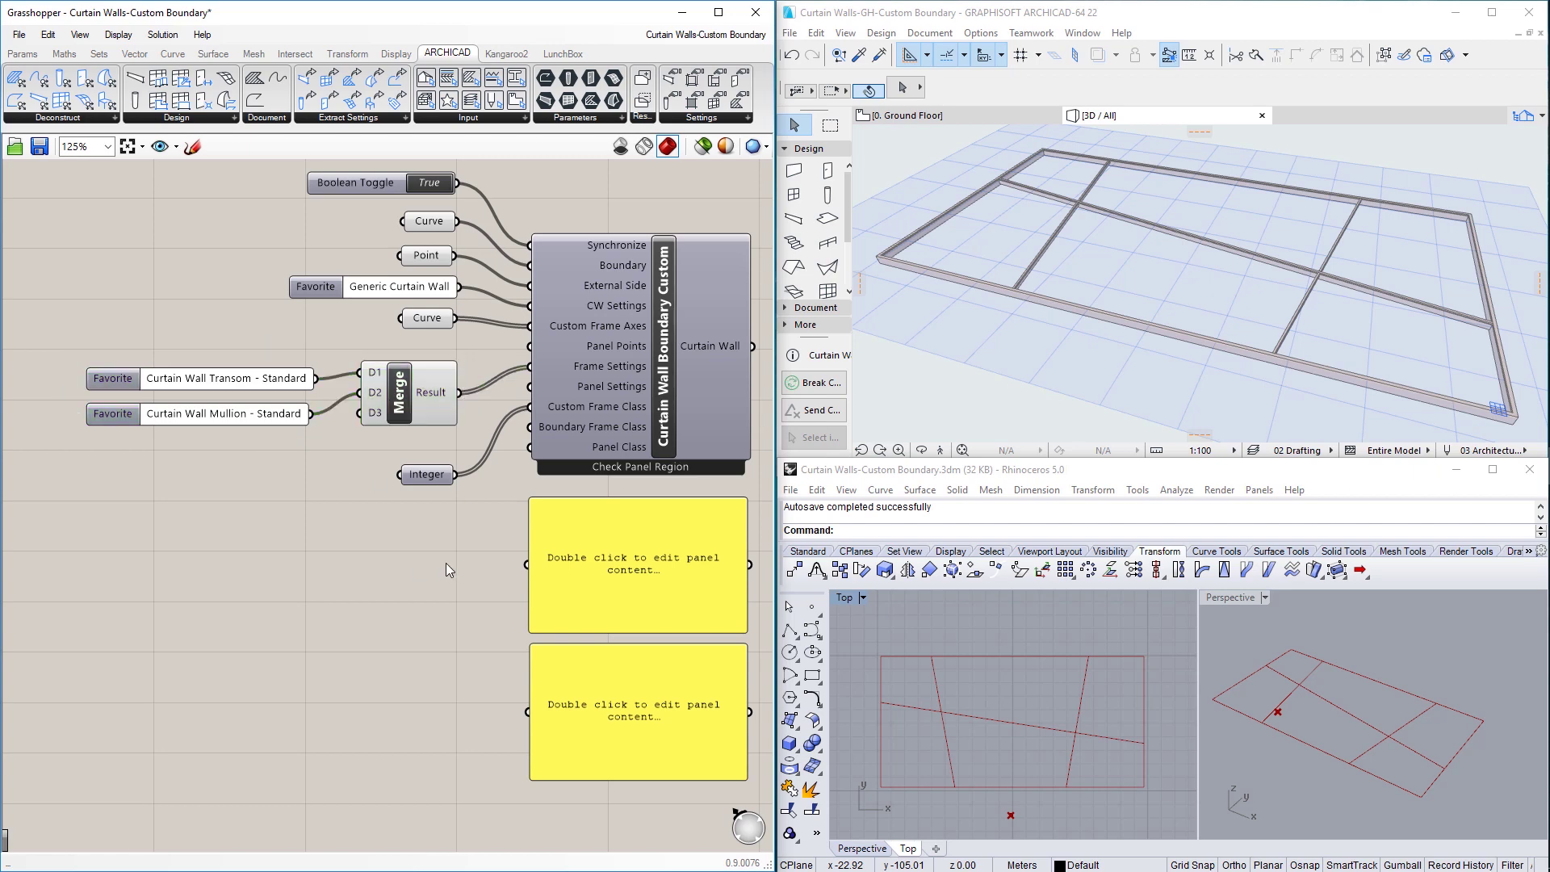
pyautogui.click(428, 255)
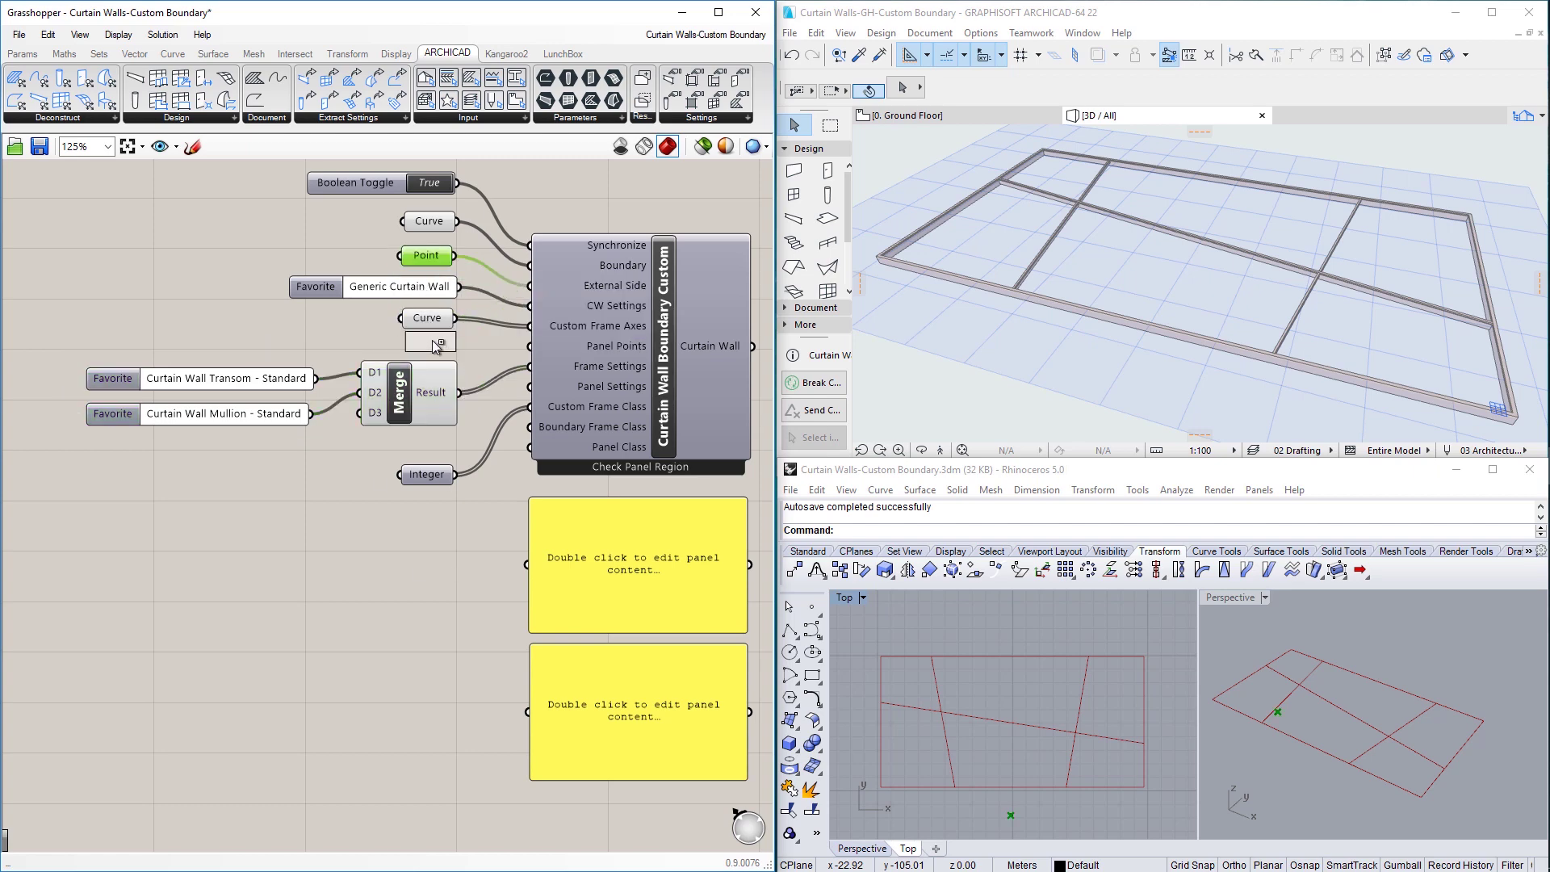
pyautogui.click(458, 566)
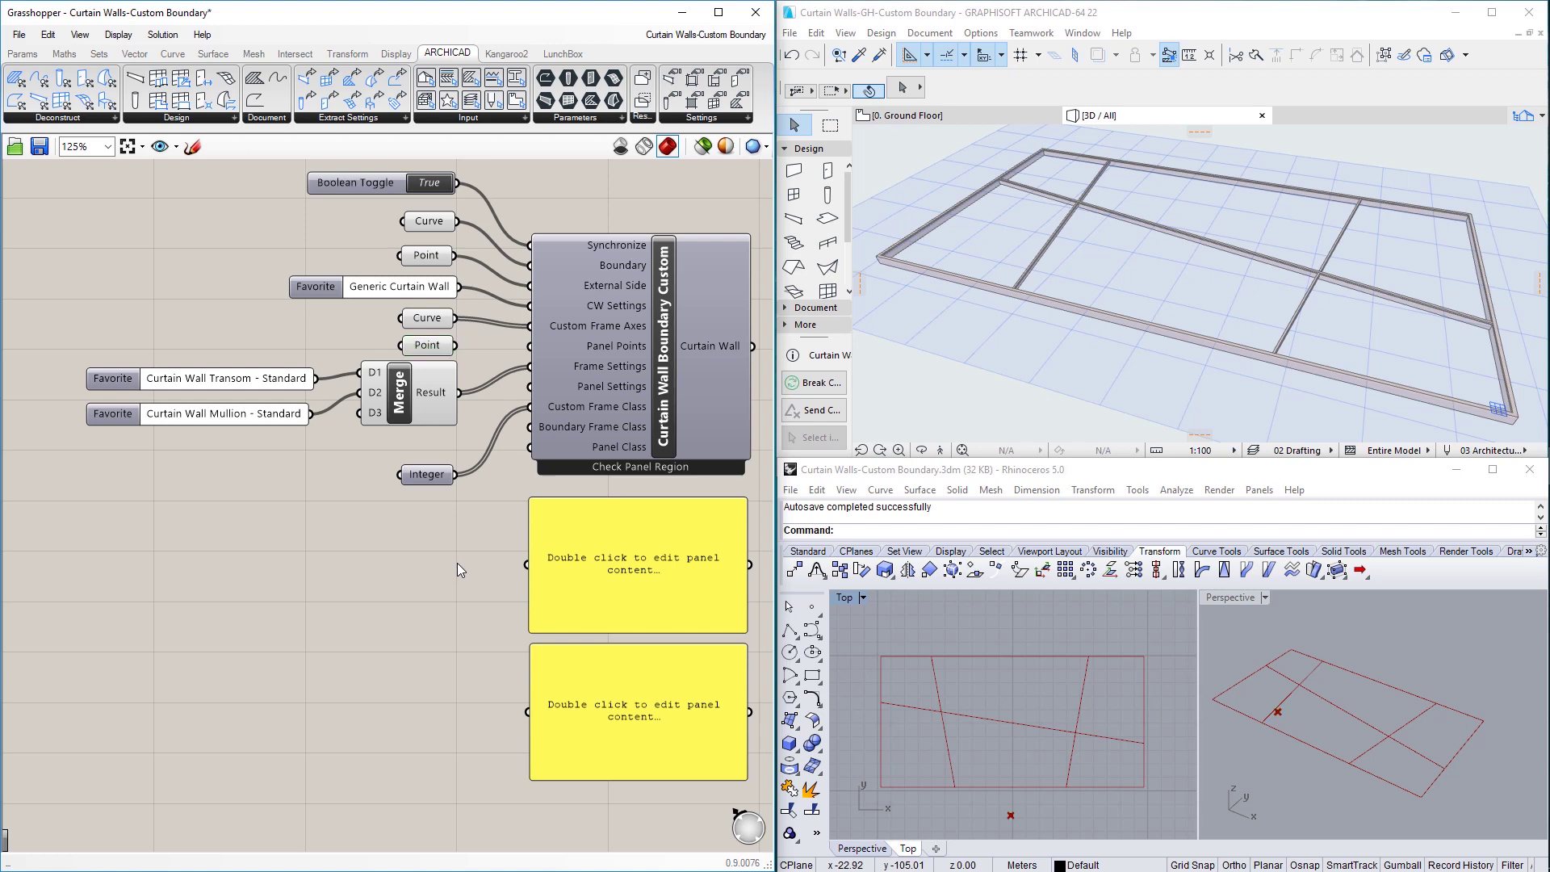
# Place five Rhino points inside upper and lower panels of the curtain wall grid.
pyautogui.rightClick(816, 612)
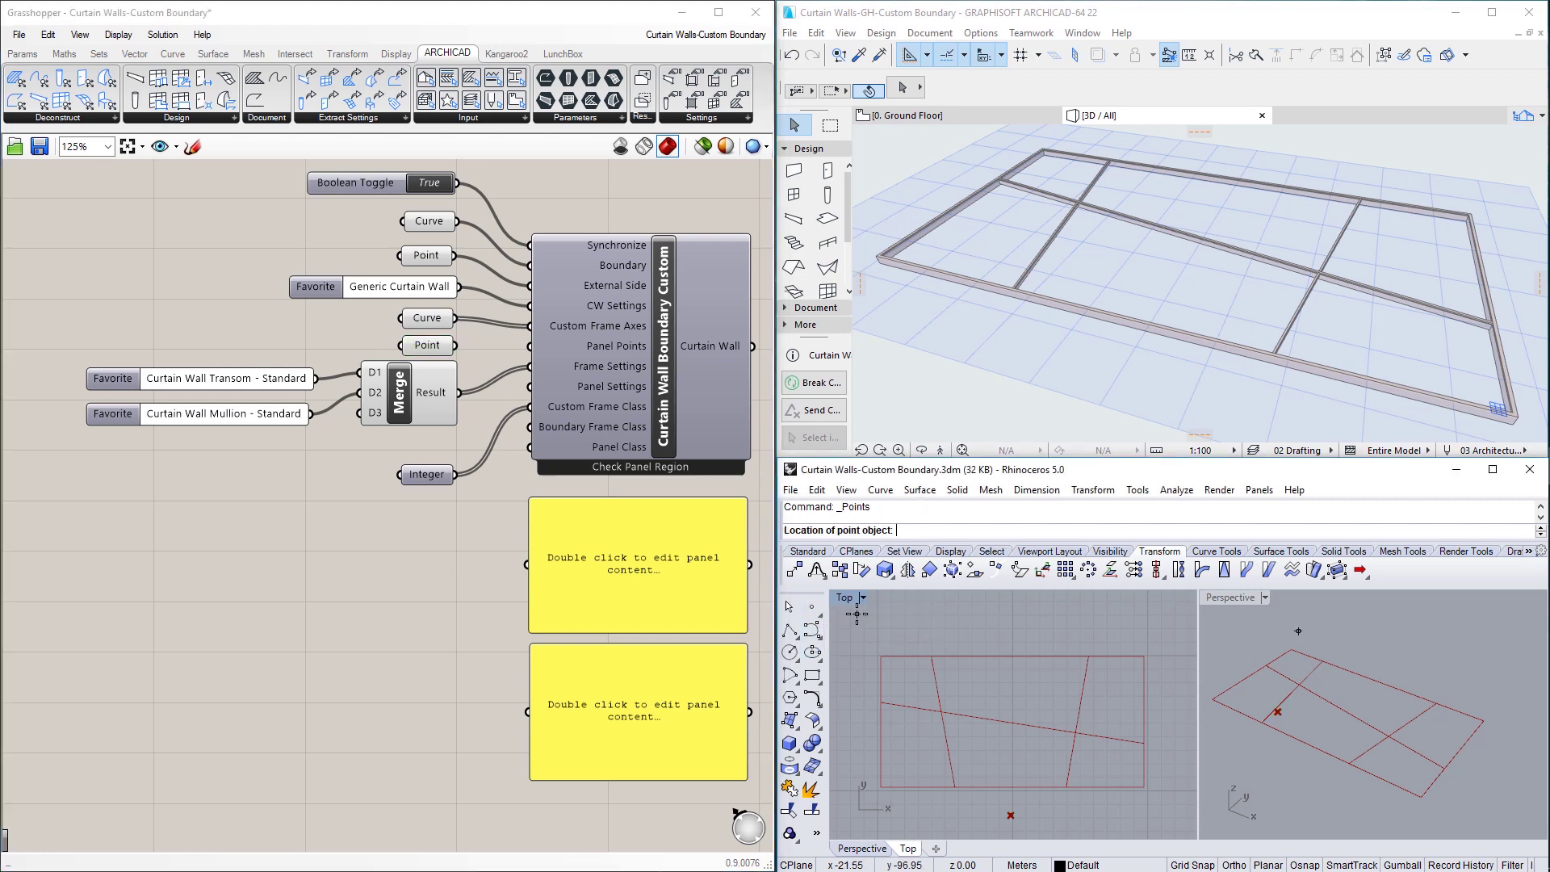
pyautogui.click(906, 679)
pyautogui.click(1010, 679)
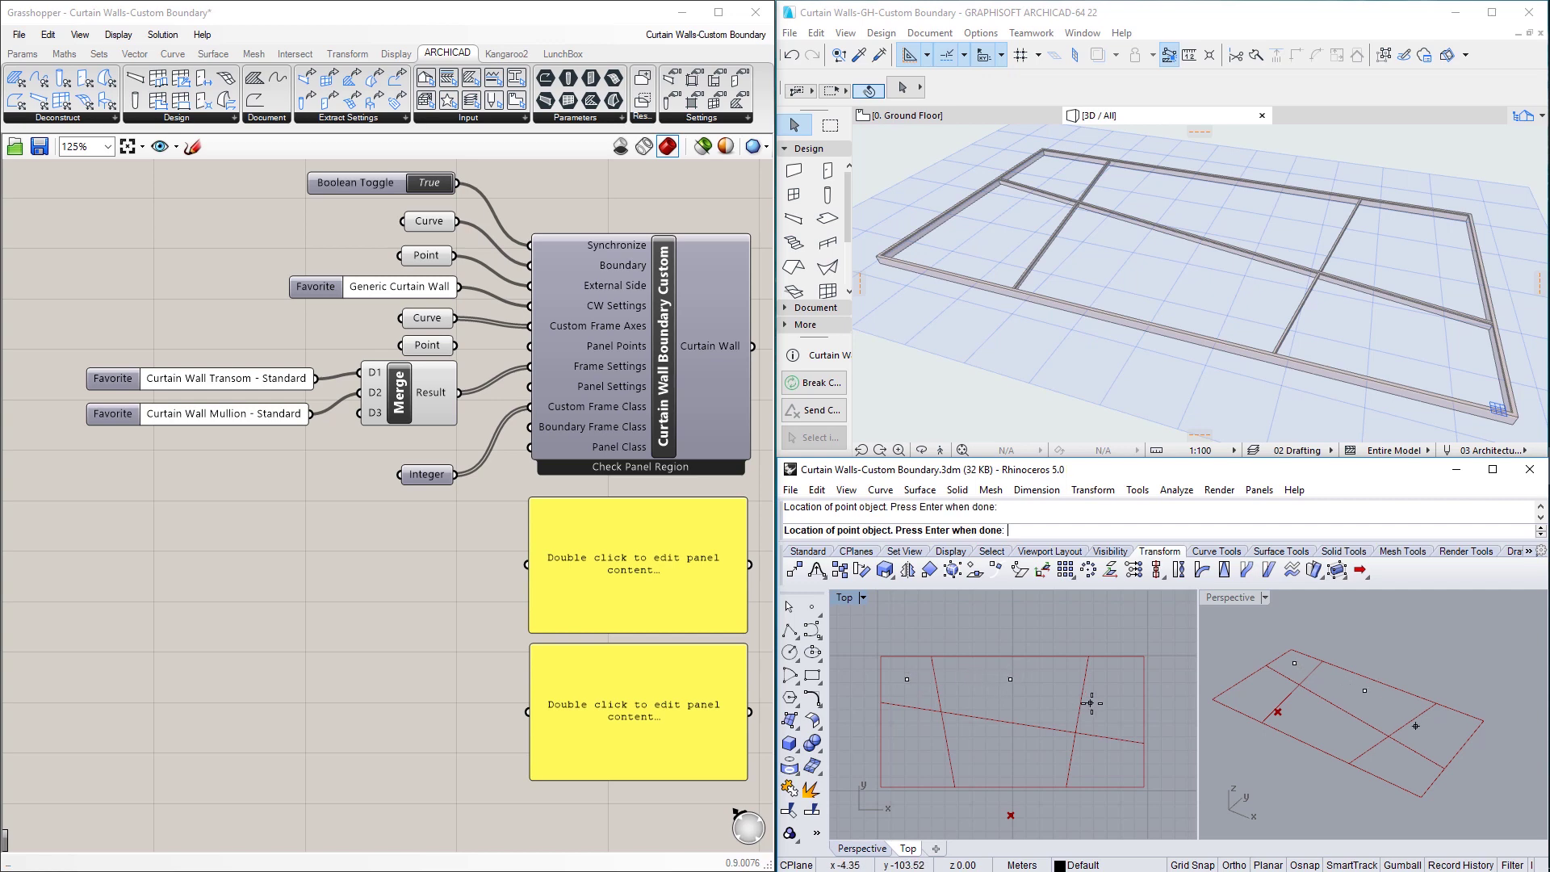
pyautogui.click(1118, 694)
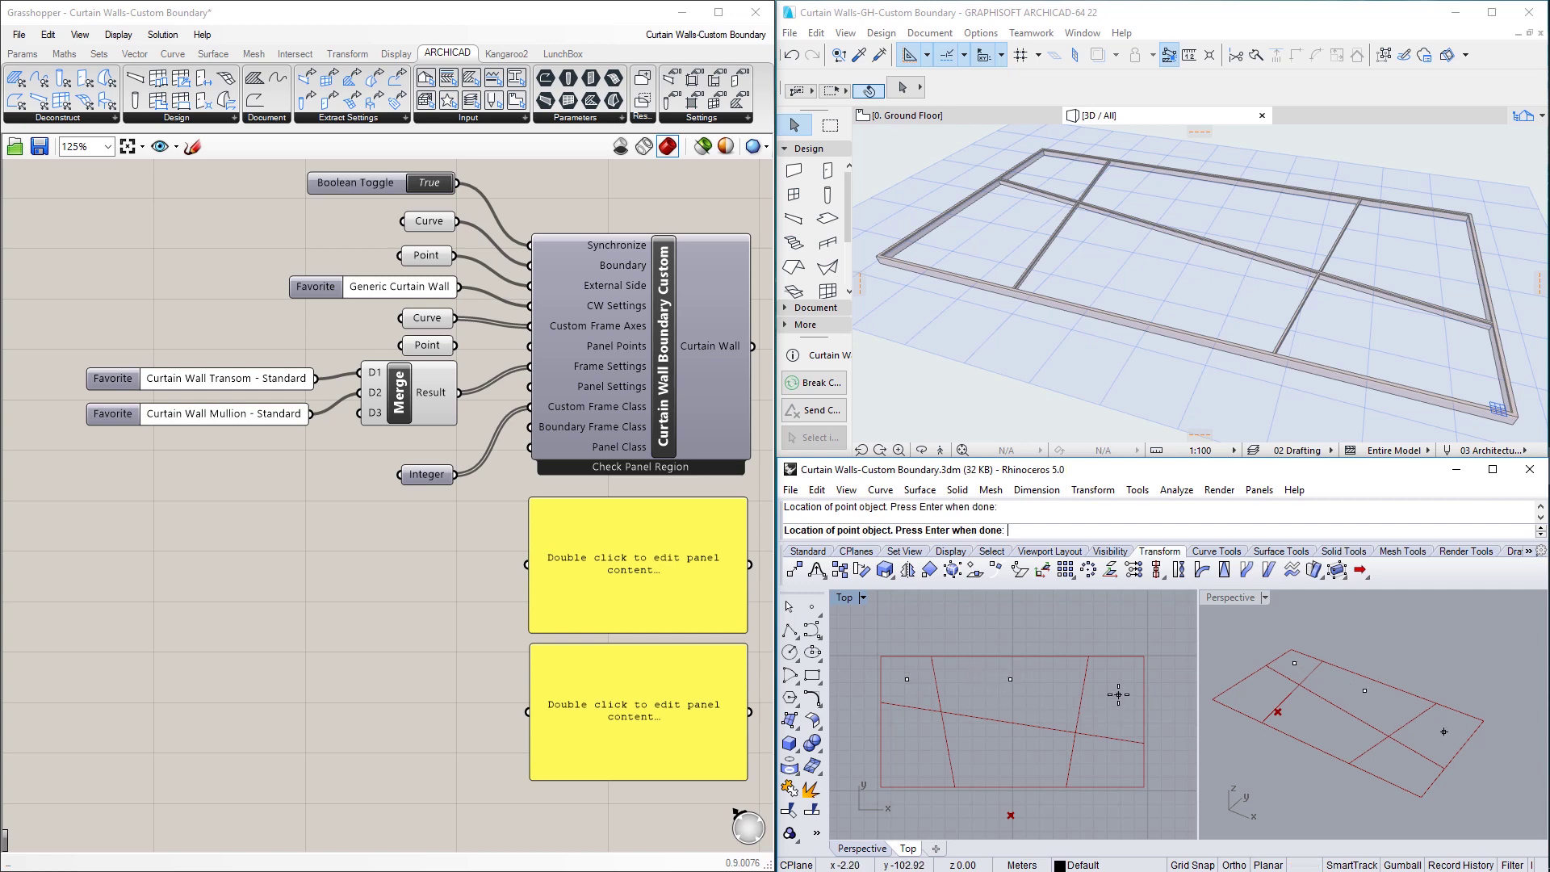
pyautogui.click(1013, 757)
pyautogui.click(1102, 764)
pyautogui.click(791, 609)
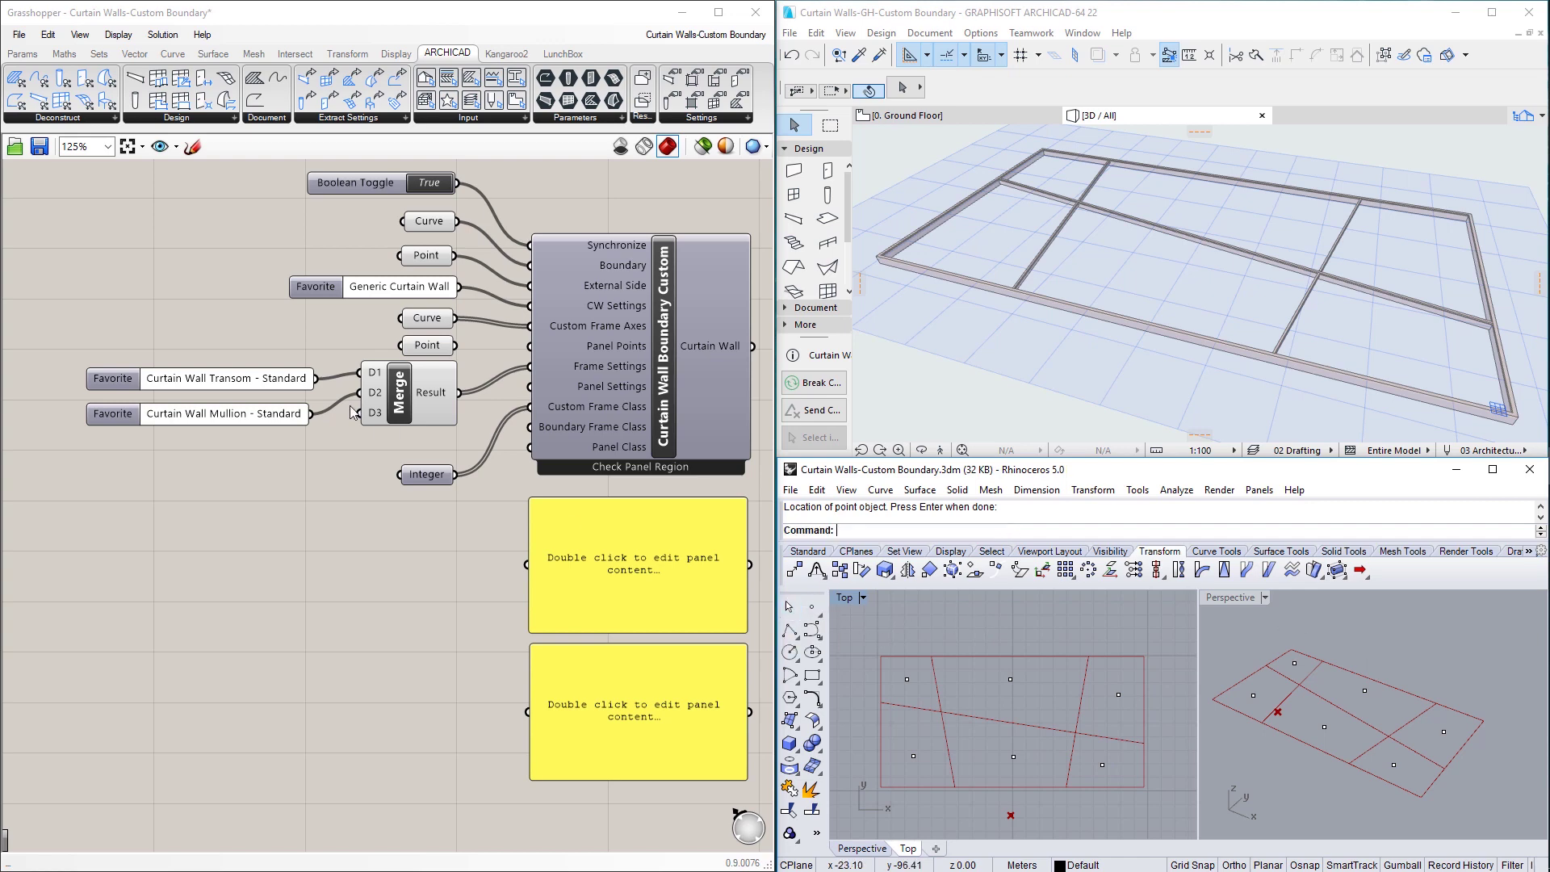
pyautogui.click(427, 349)
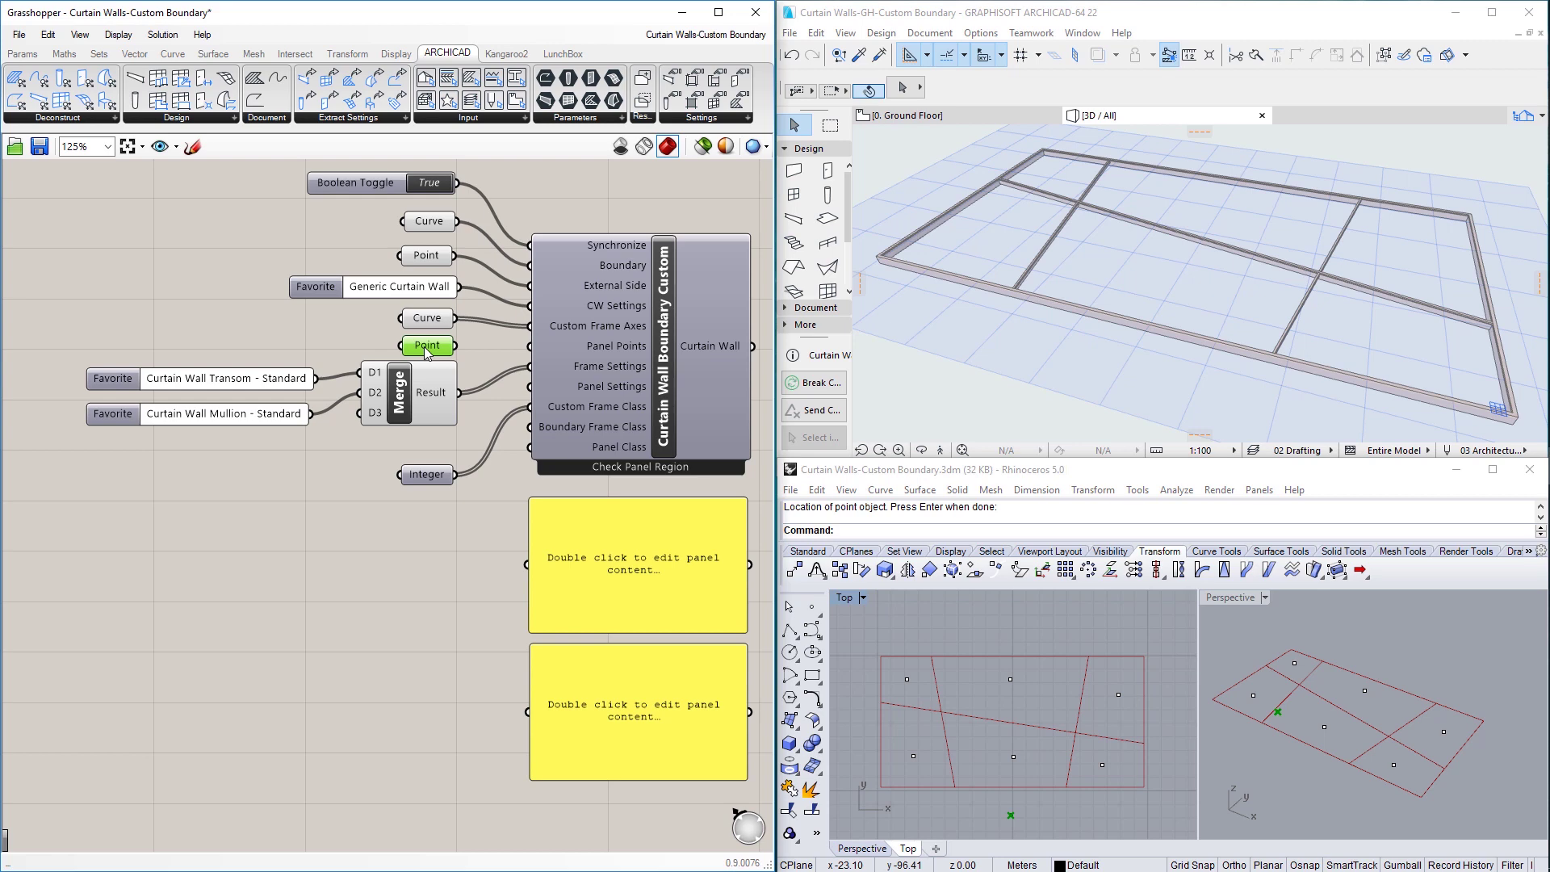
# Reference six Rhino panel points in a Point parameter and wire it to Panel Points.
pyautogui.rightClick(426, 348)
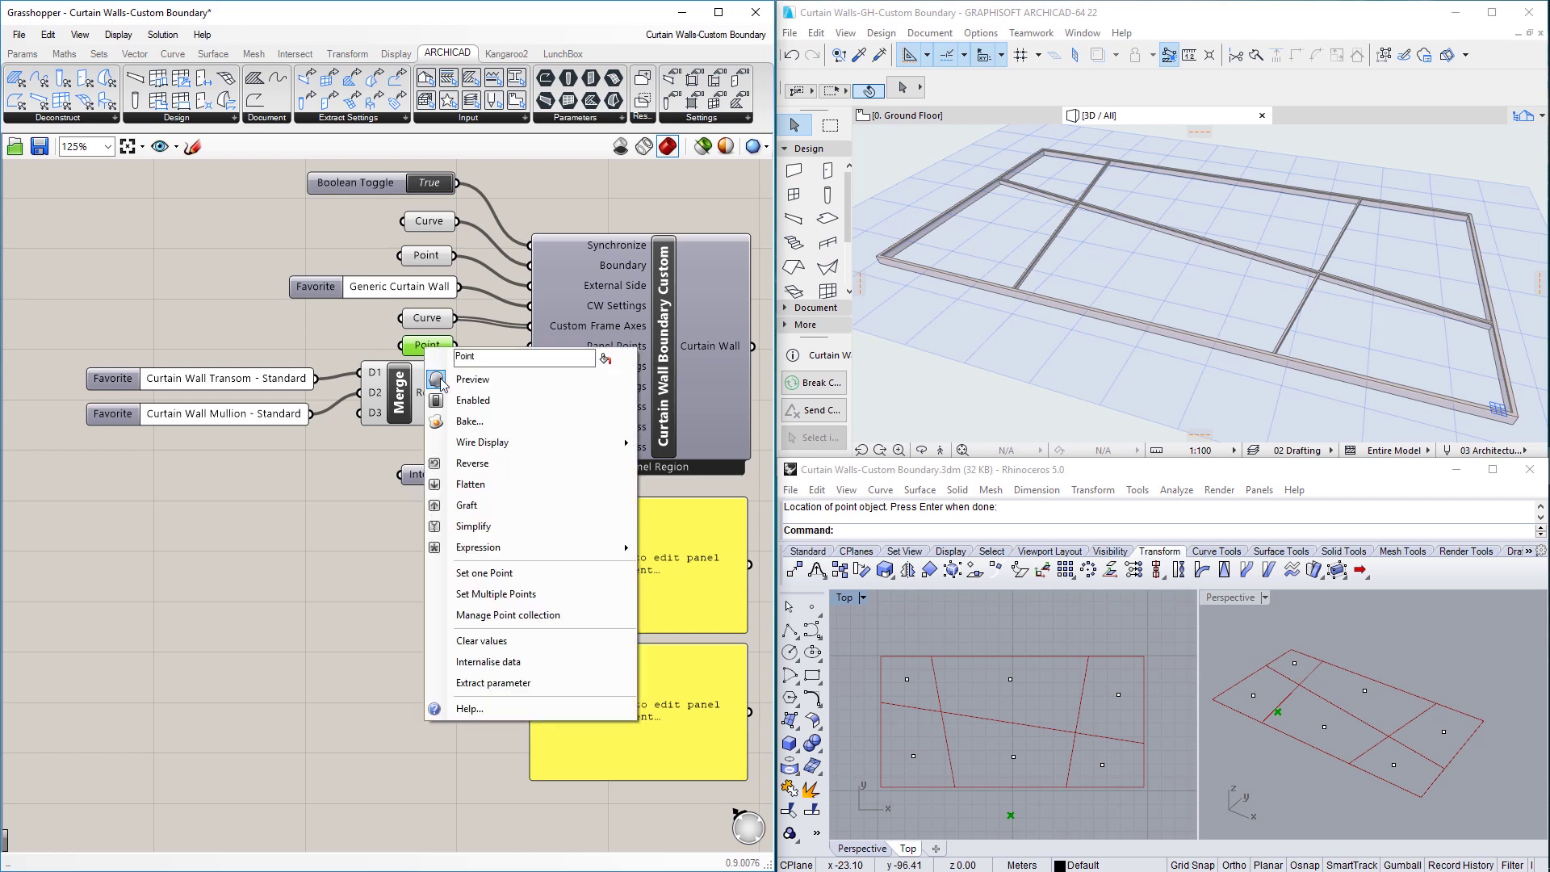
pyautogui.click(574, 593)
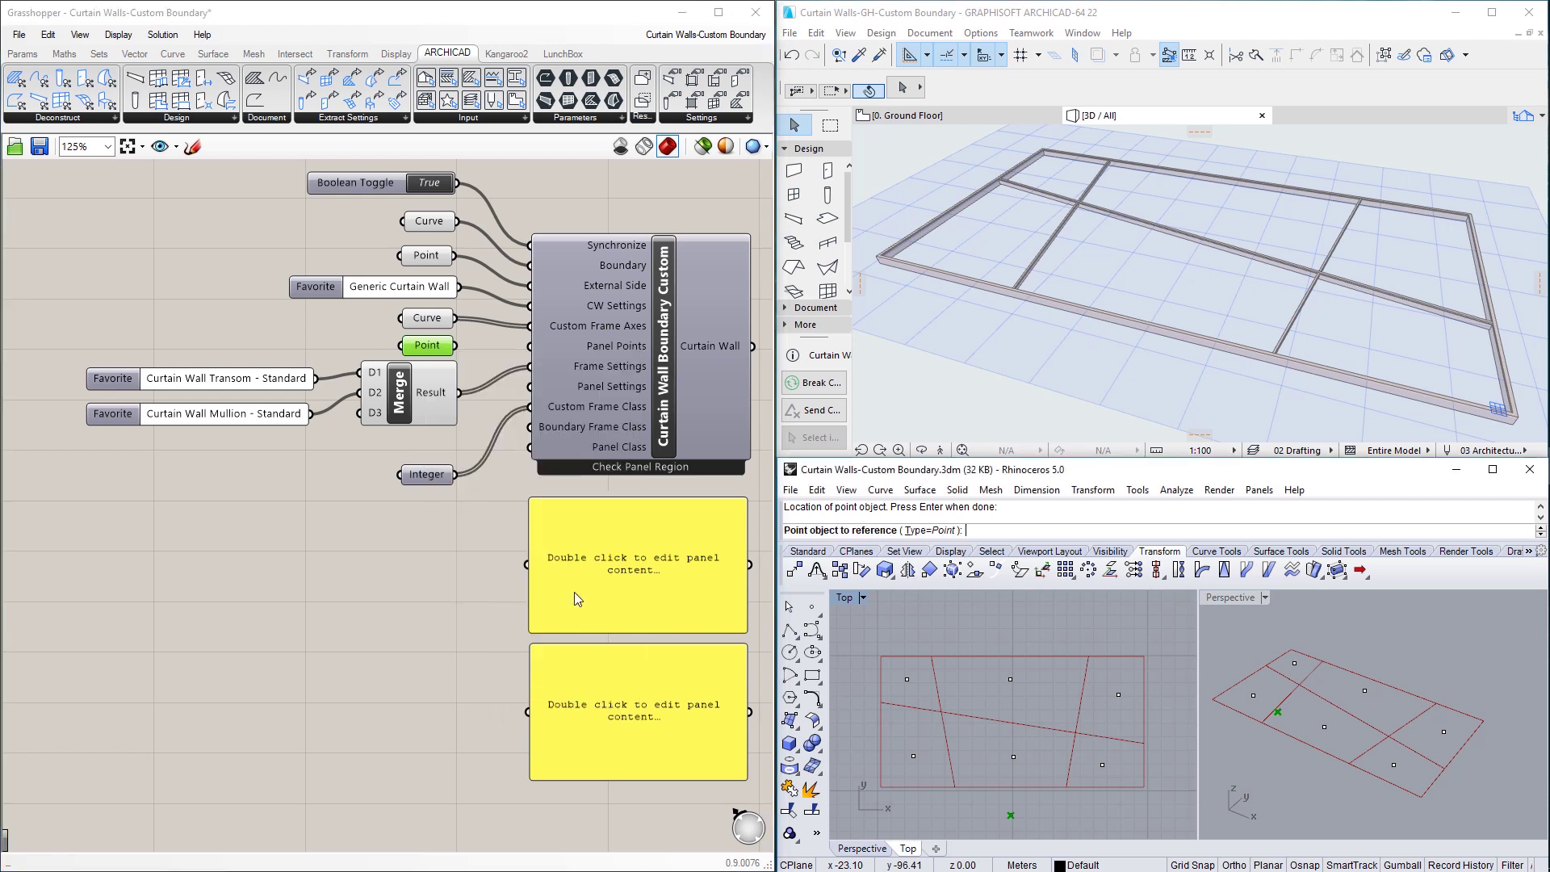
pyautogui.click(908, 680)
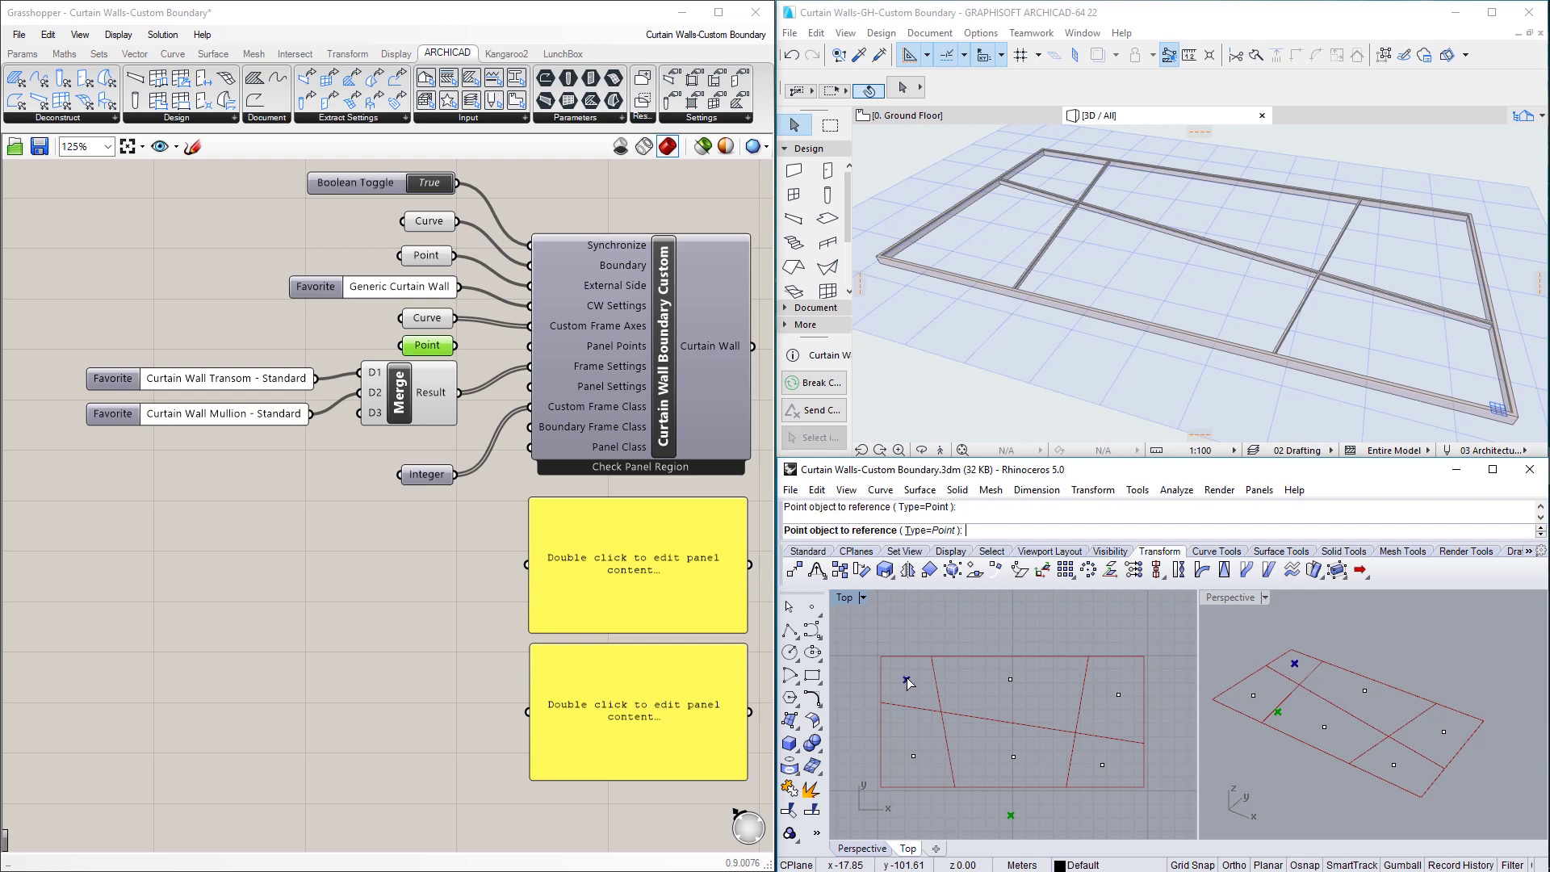
pyautogui.click(1011, 680)
pyautogui.click(1118, 694)
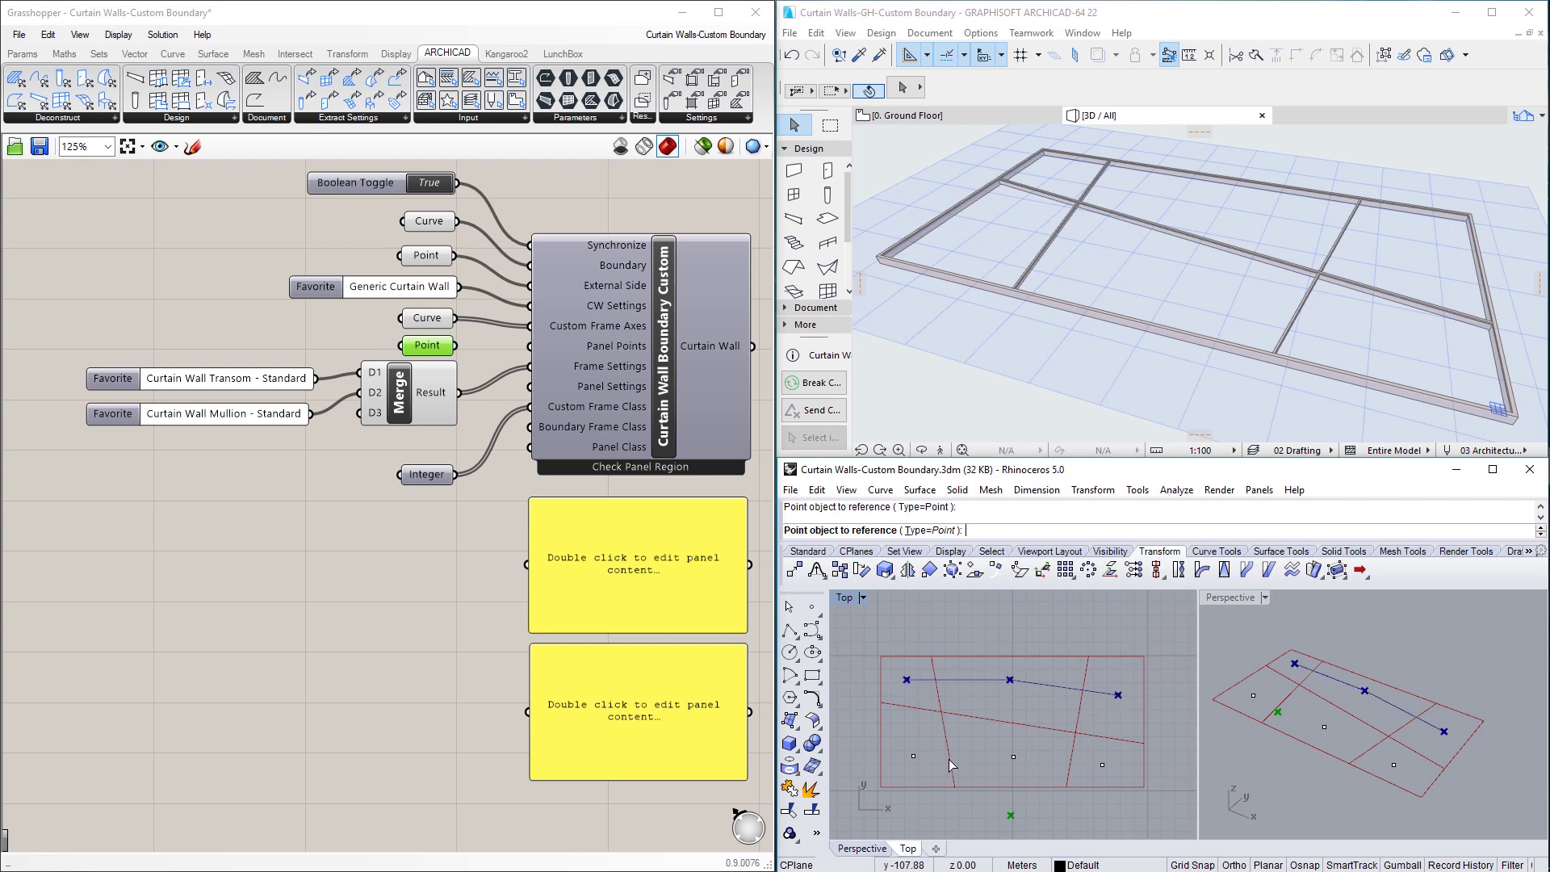
pyautogui.click(914, 757)
pyautogui.click(1013, 756)
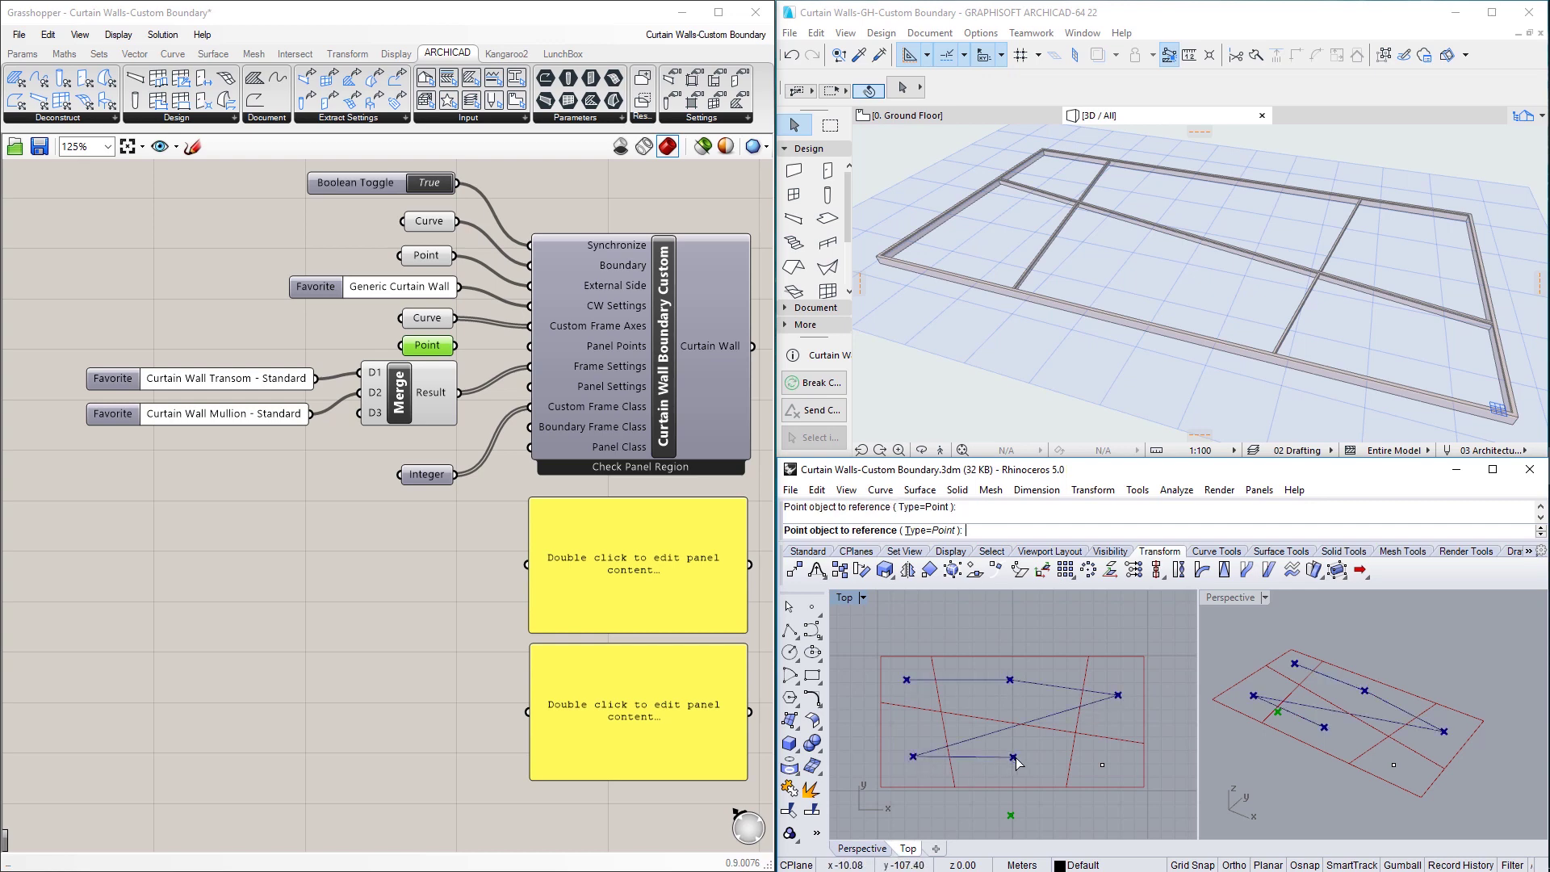
pyautogui.click(1103, 765)
pyautogui.press('Return')
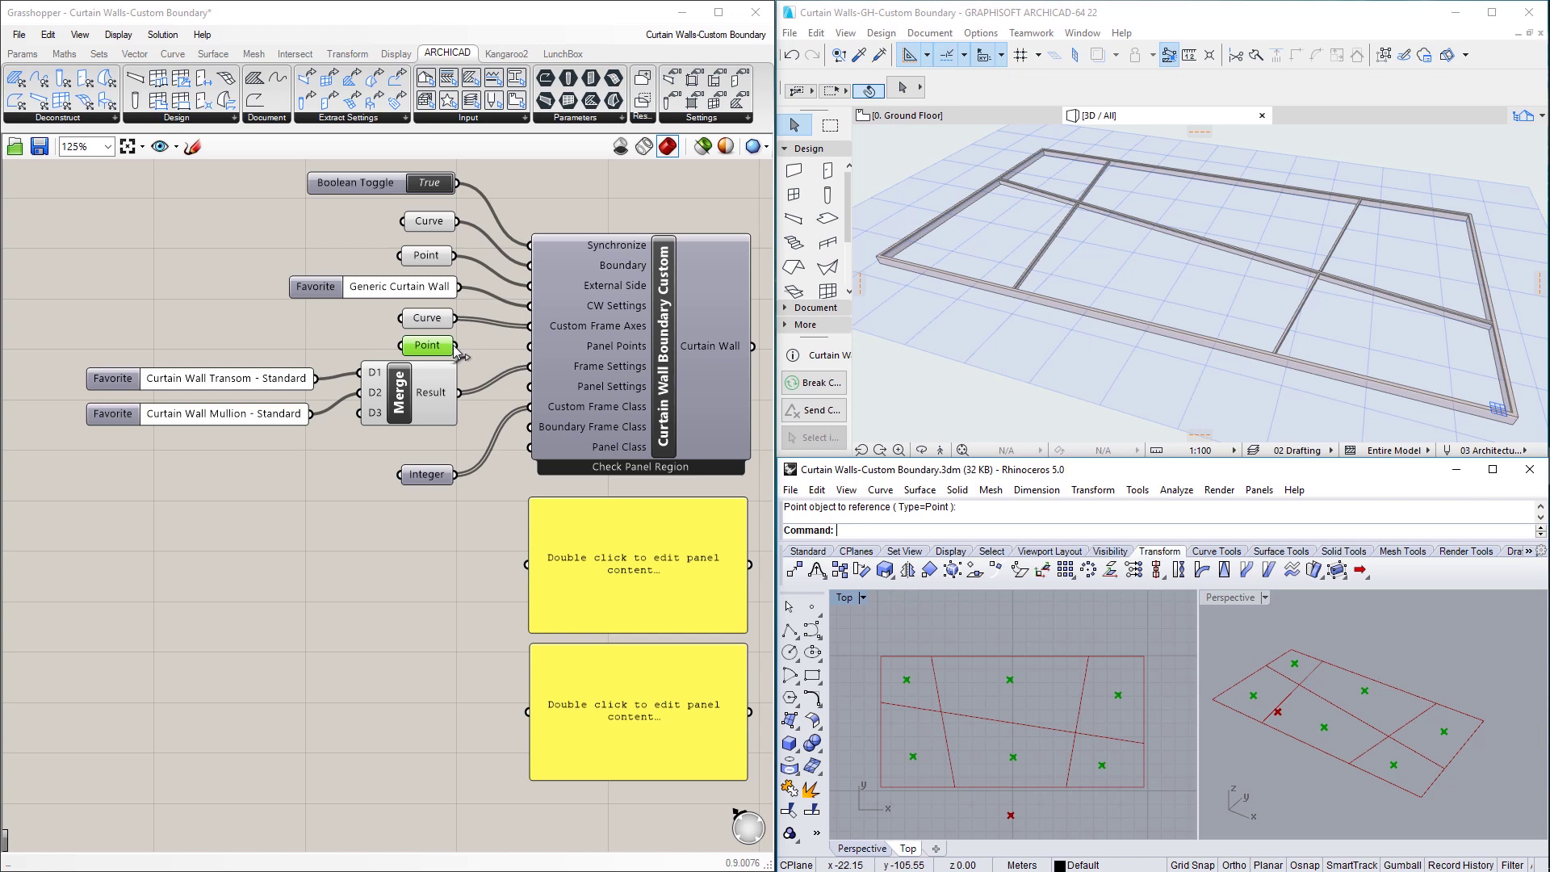
pyautogui.moveTo(456, 345); pyautogui.dragTo(530, 345)
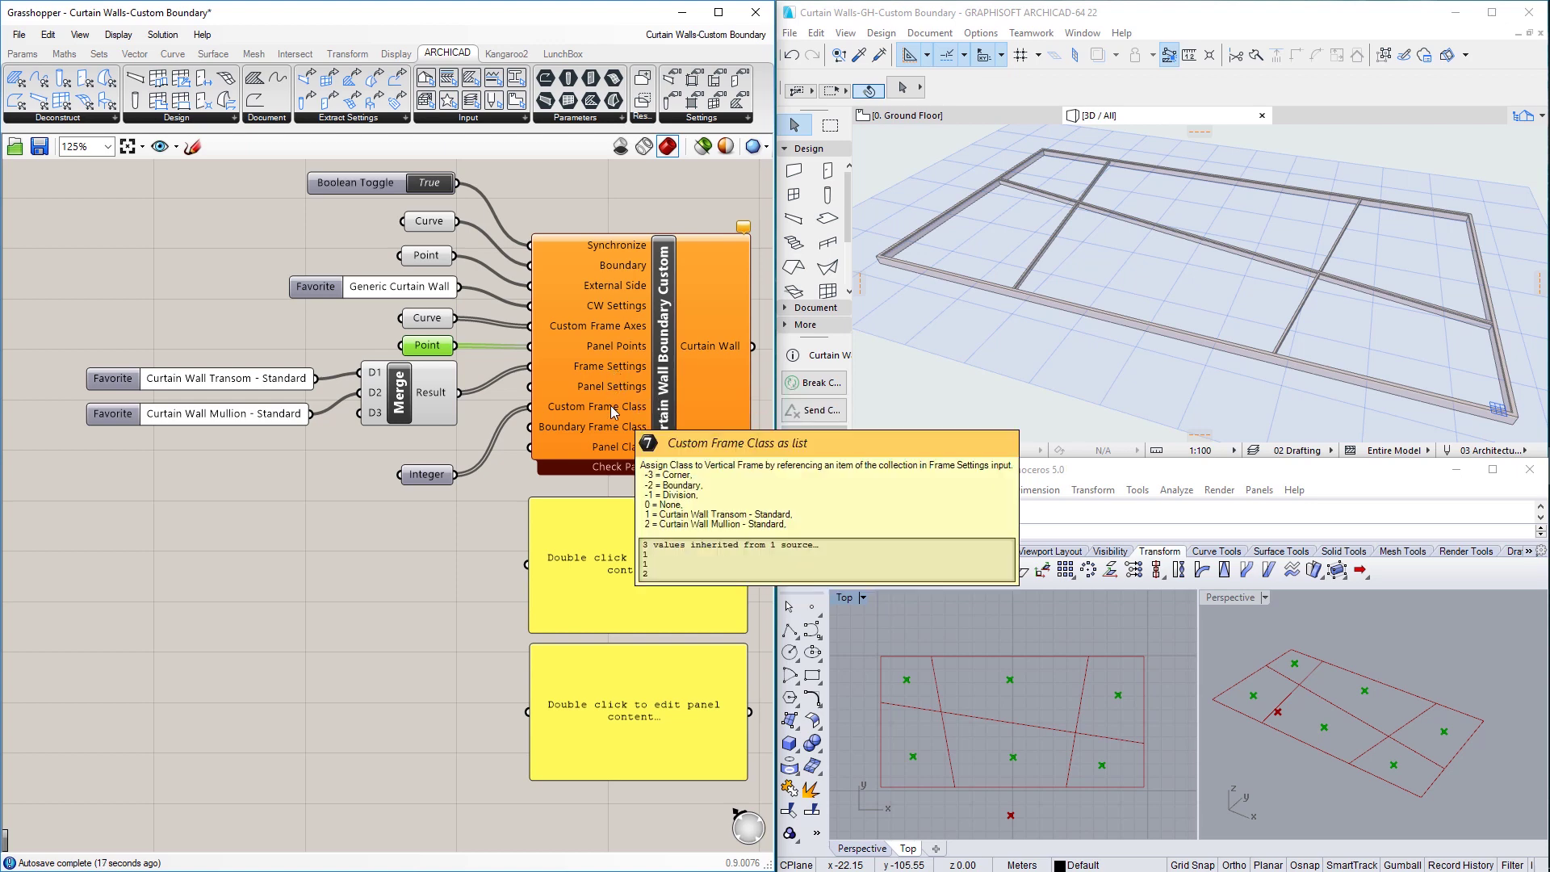
# Copy the Mullion favorite, change it to Curtain Wall Panel - Gold, and wire it to Panel Settings.
pyautogui.click(484, 527)
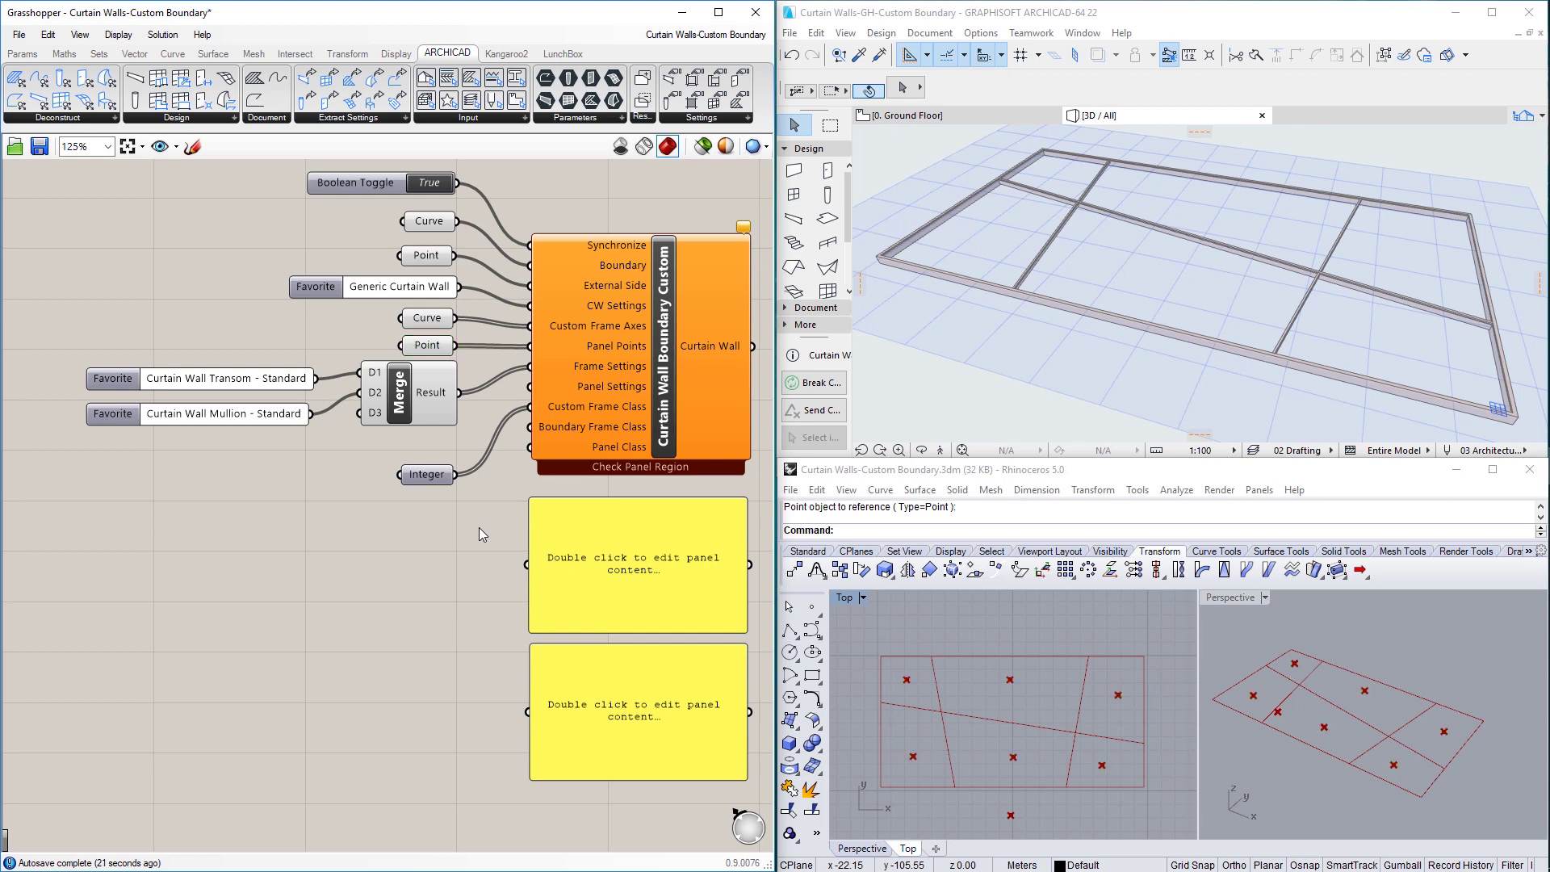
pyautogui.moveTo(296, 418); pyautogui.dragTo(441, 449)
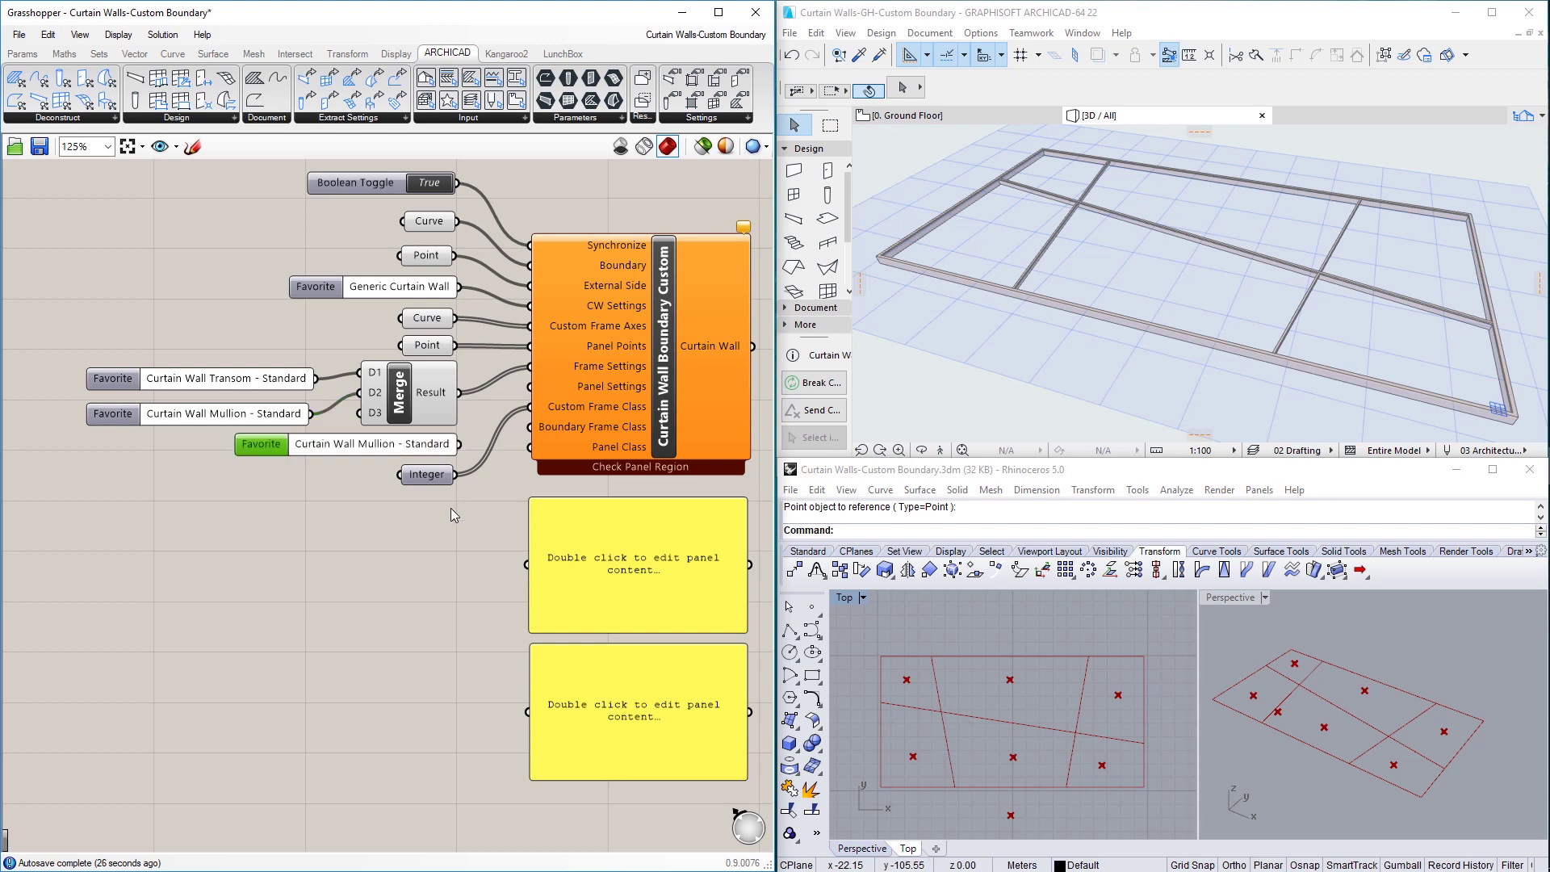
pyautogui.doubleClick(420, 446)
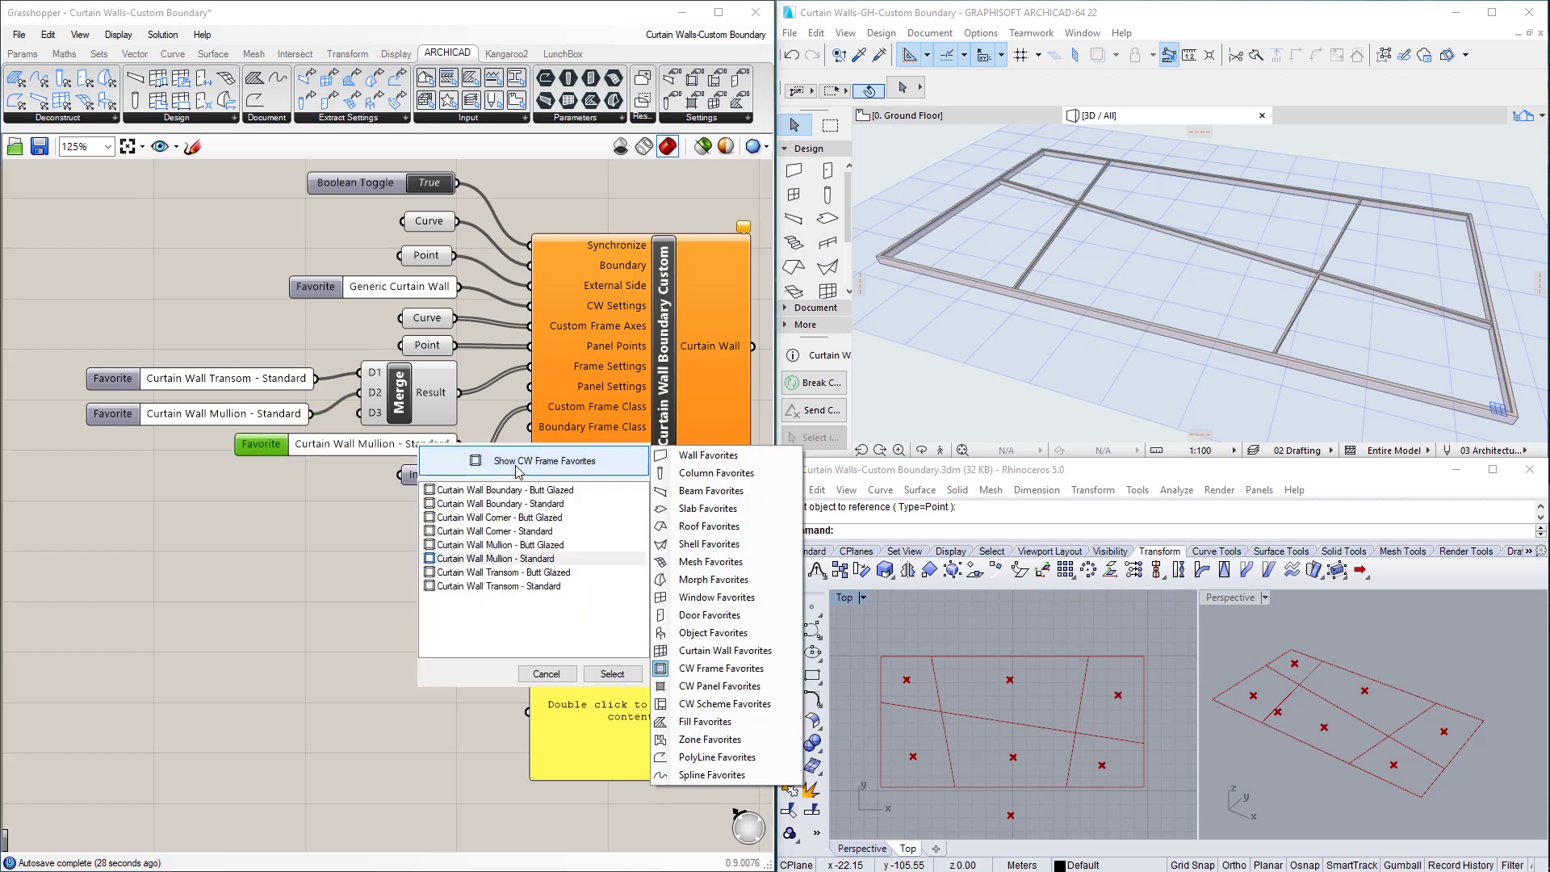
pyautogui.click(731, 686)
pyautogui.click(530, 573)
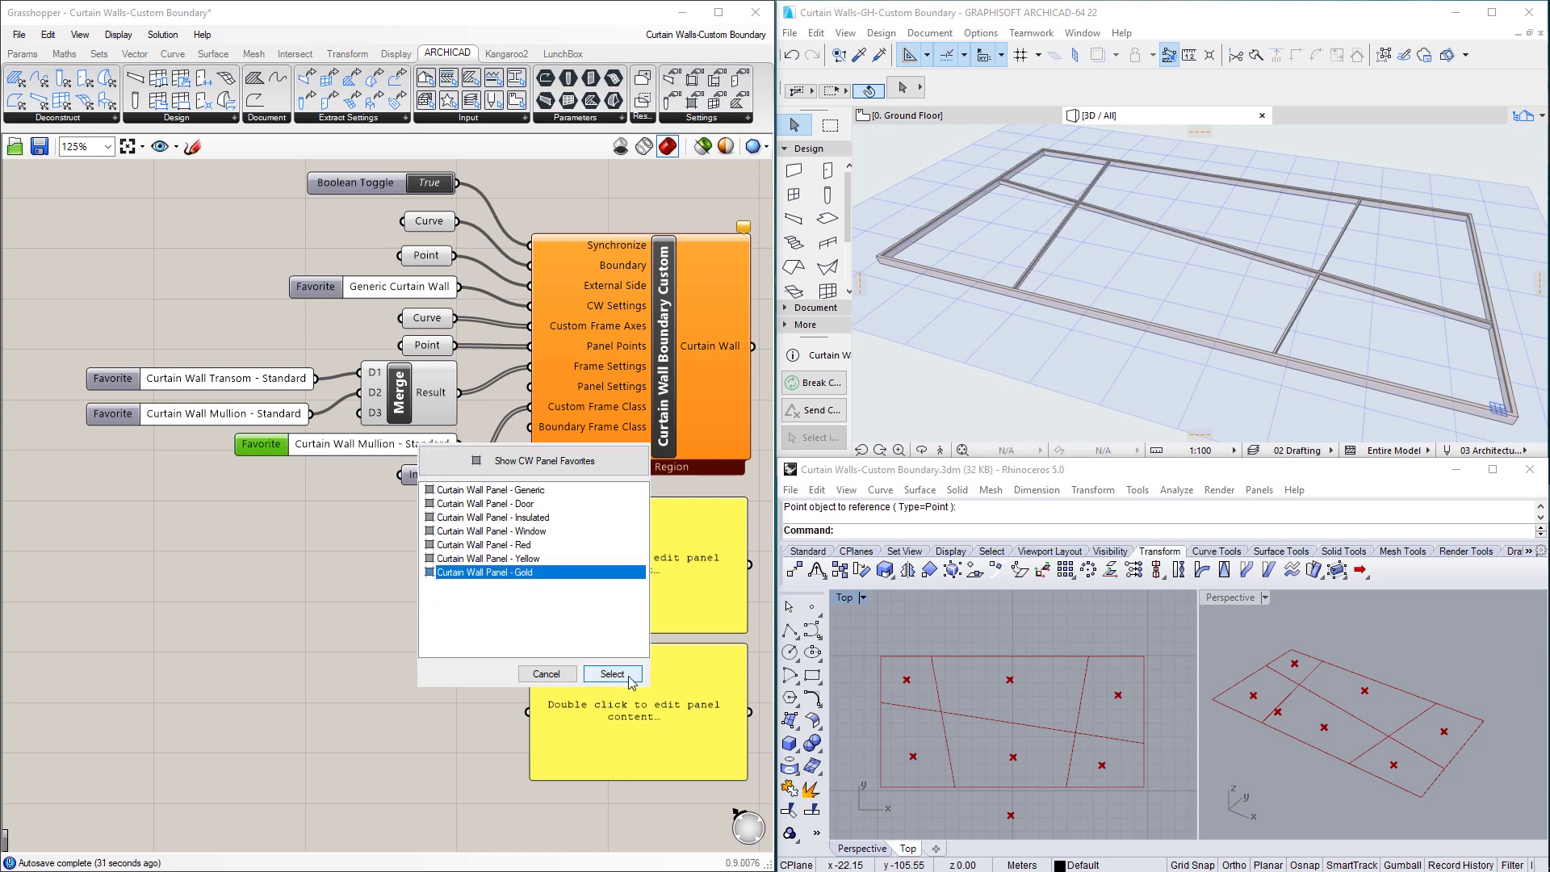
pyautogui.press('Return')
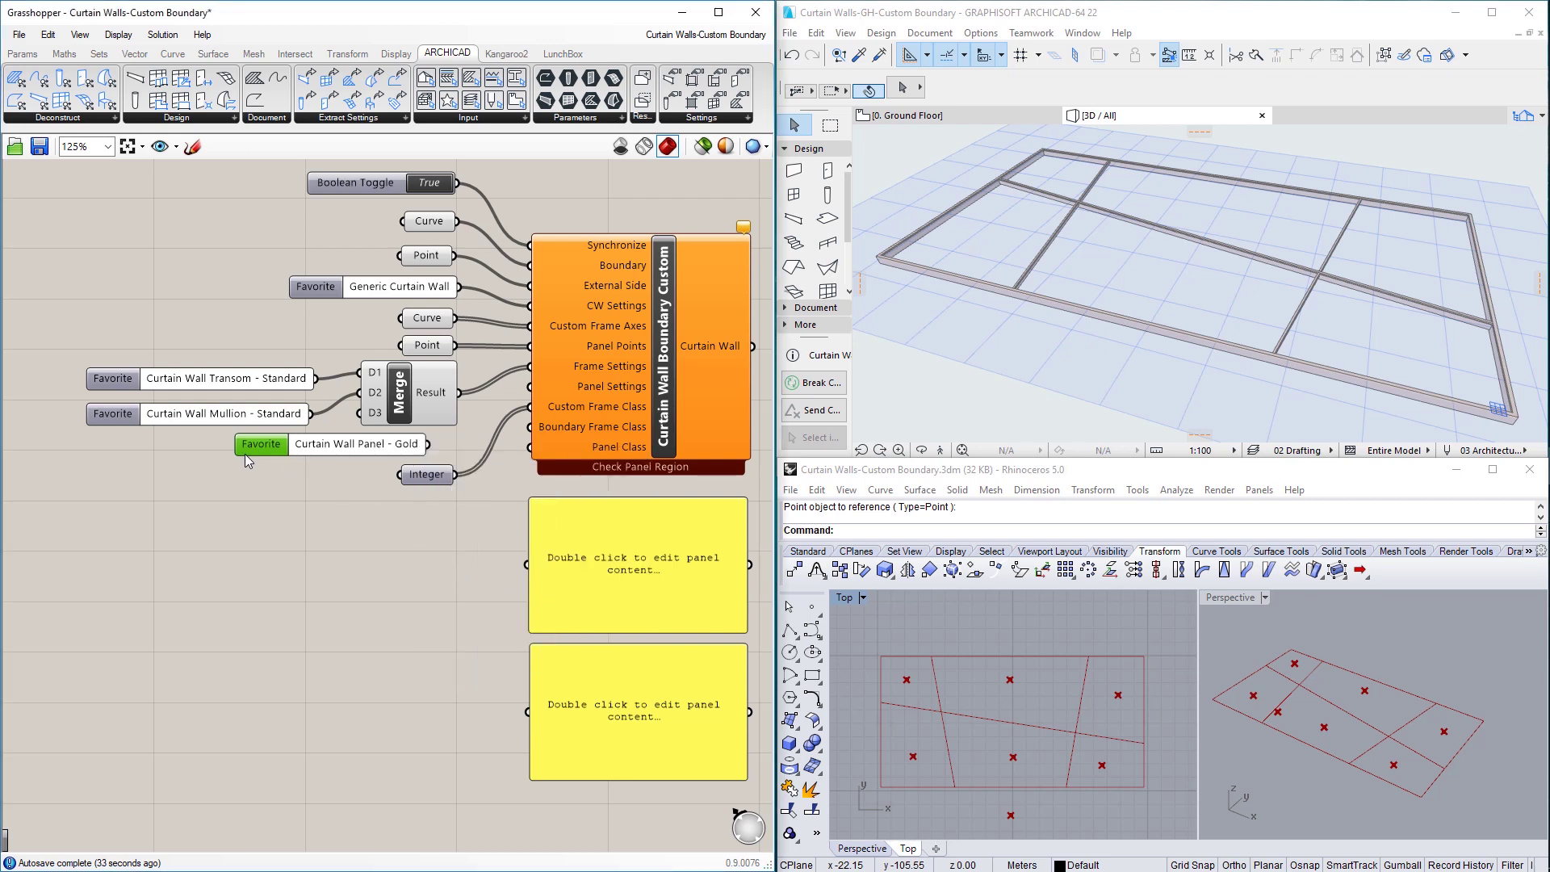
pyautogui.moveTo(255, 446); pyautogui.dragTo(282, 444)
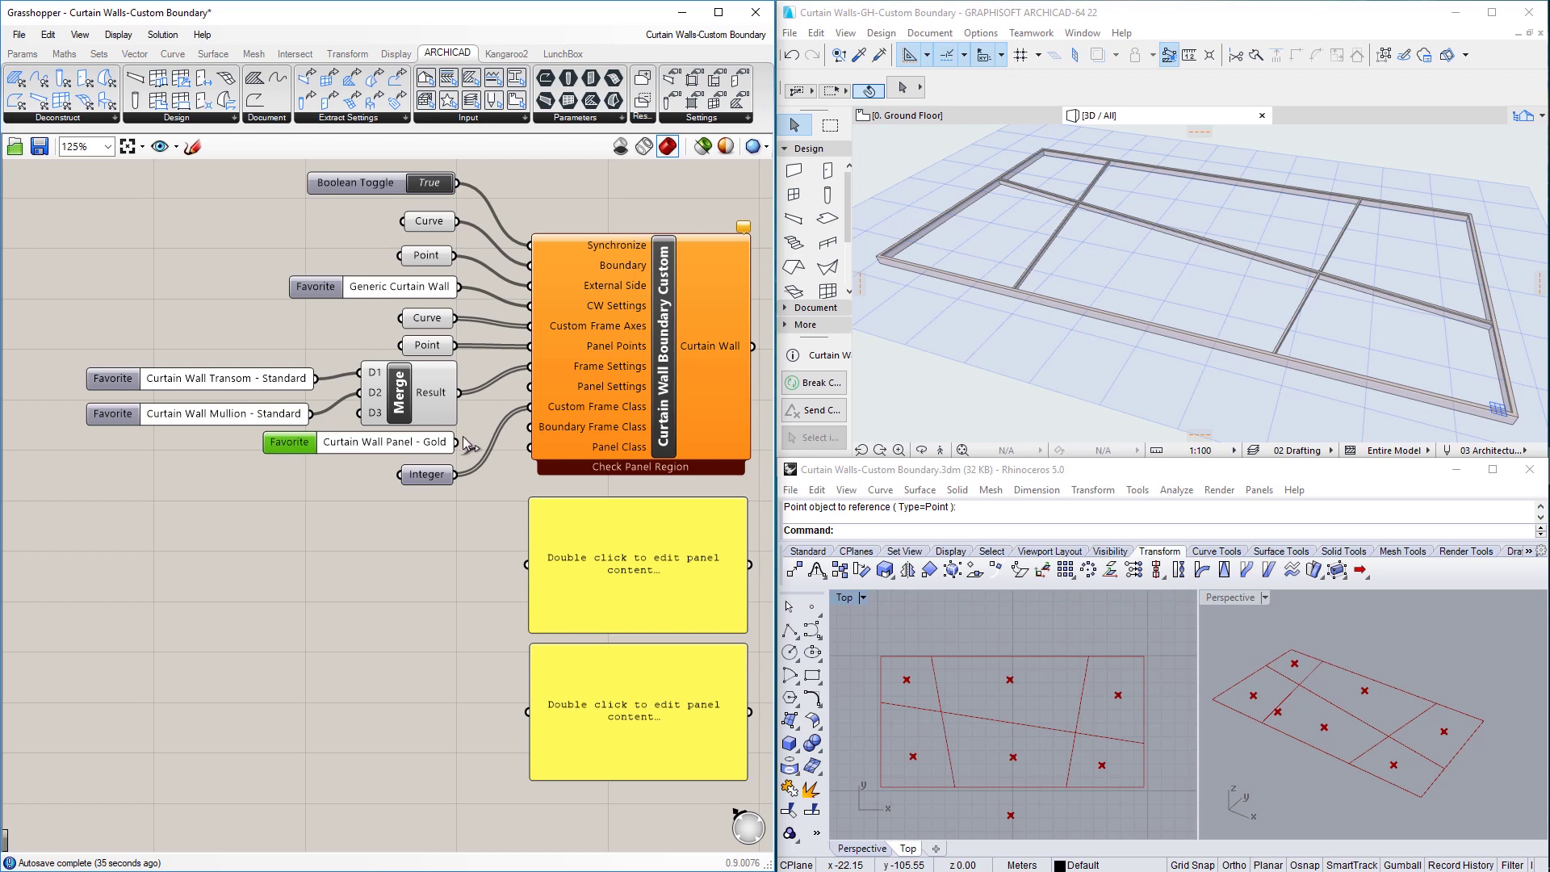
pyautogui.moveTo(464, 437); pyautogui.dragTo(530, 386)
# Copy the Integer parameter and replace its values with 1, 0, 1, 1, 0, 1.
pyautogui.click(440, 476)
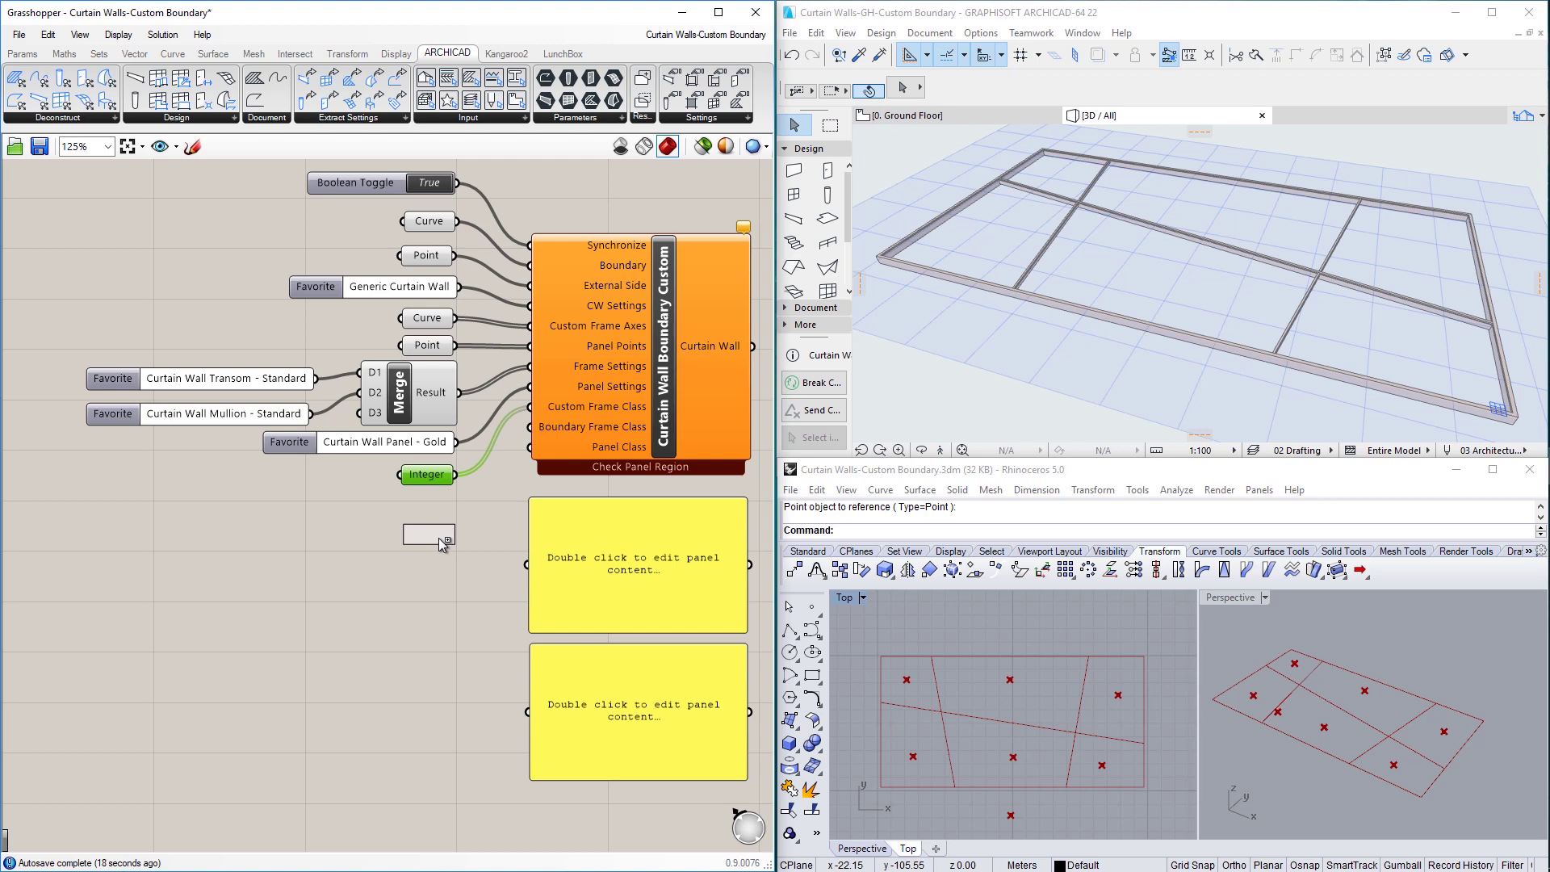
pyautogui.keyDown('alt'); pyautogui.moveTo(438, 538); pyautogui.dragTo(439, 538); pyautogui.keyUp('alt')
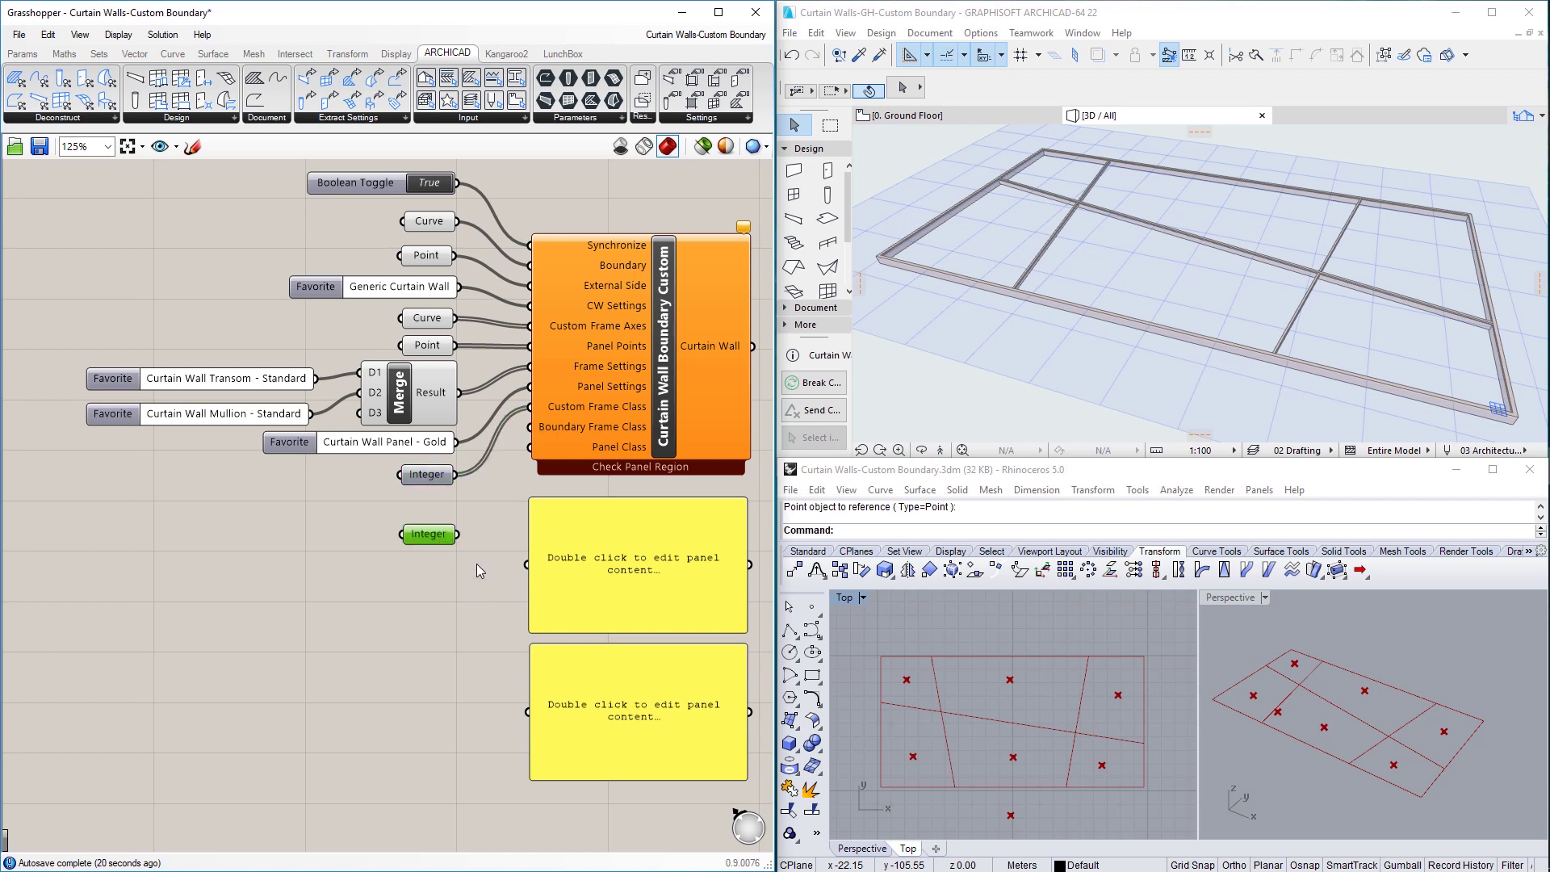
pyautogui.rightClick(431, 540)
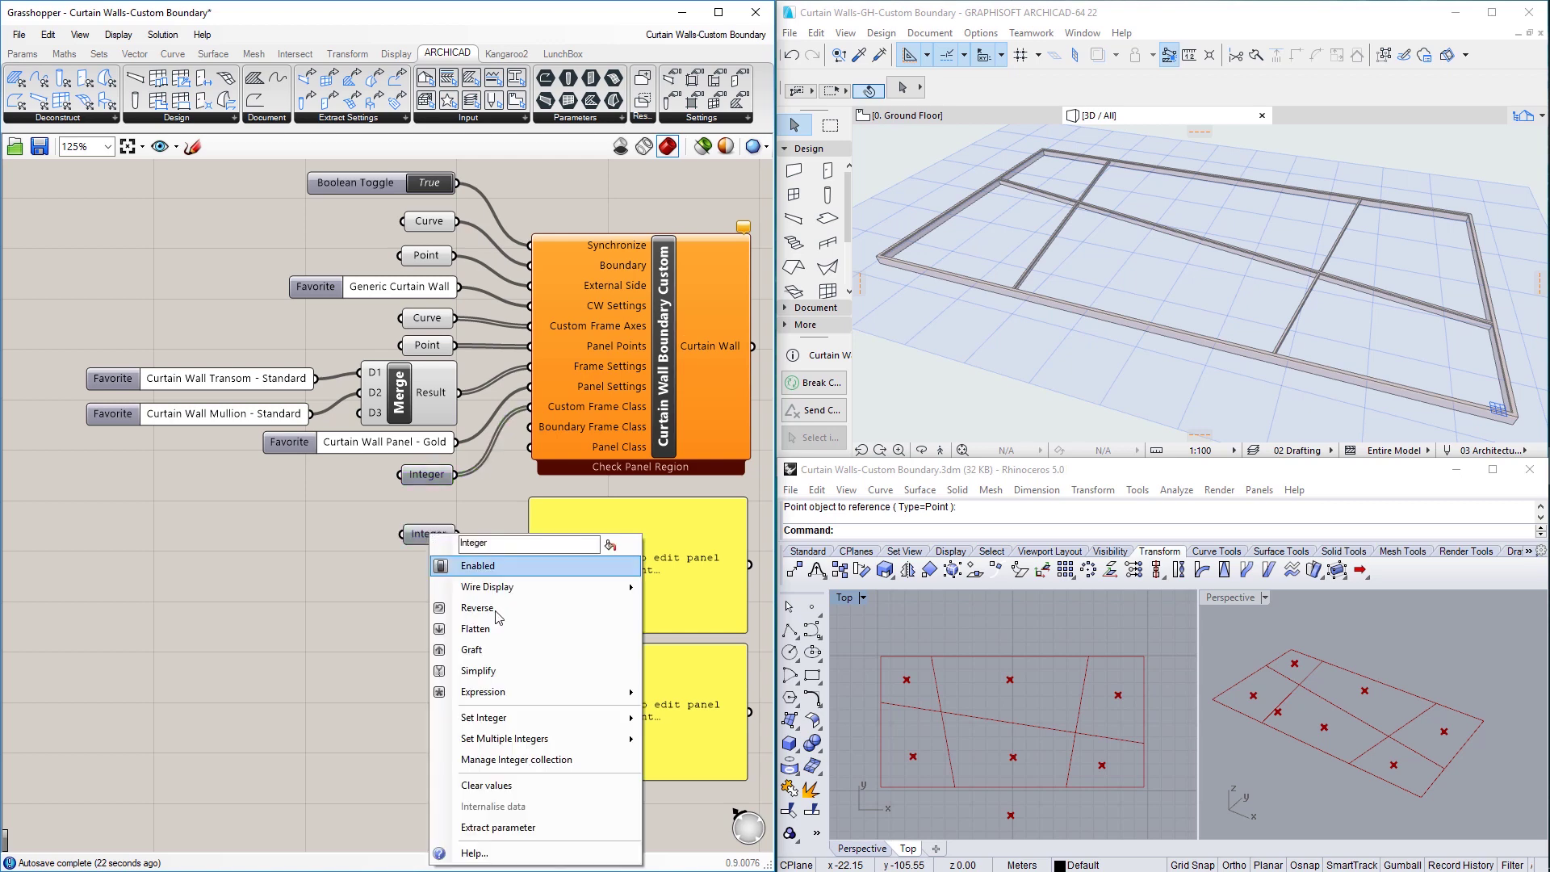
pyautogui.moveTo(591, 740)
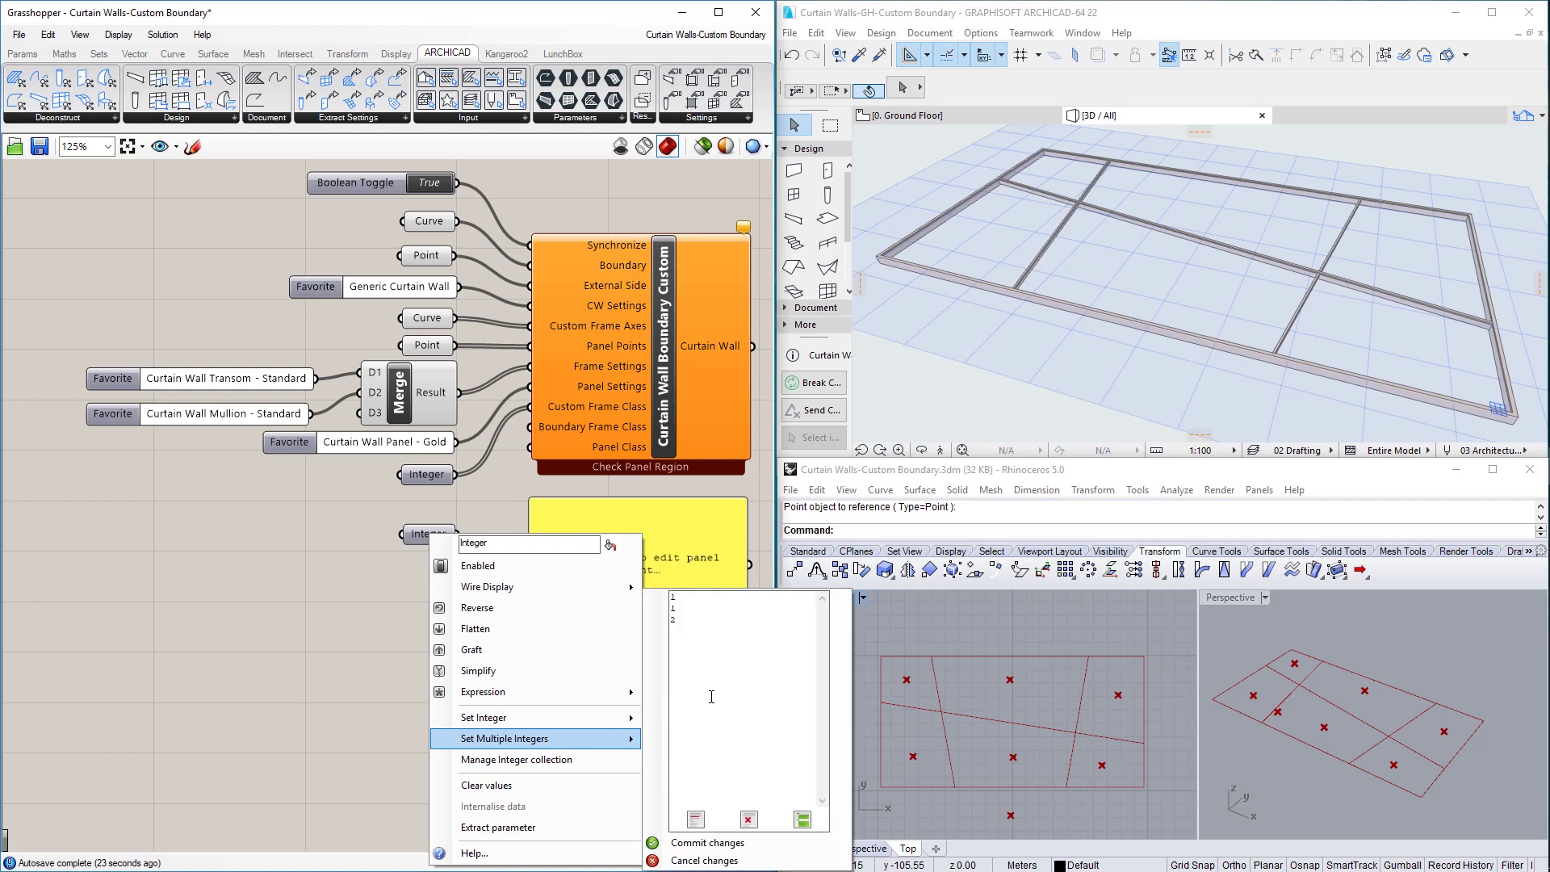
pyautogui.click(703, 623)
pyautogui.hotkey('ctrl', 'a')
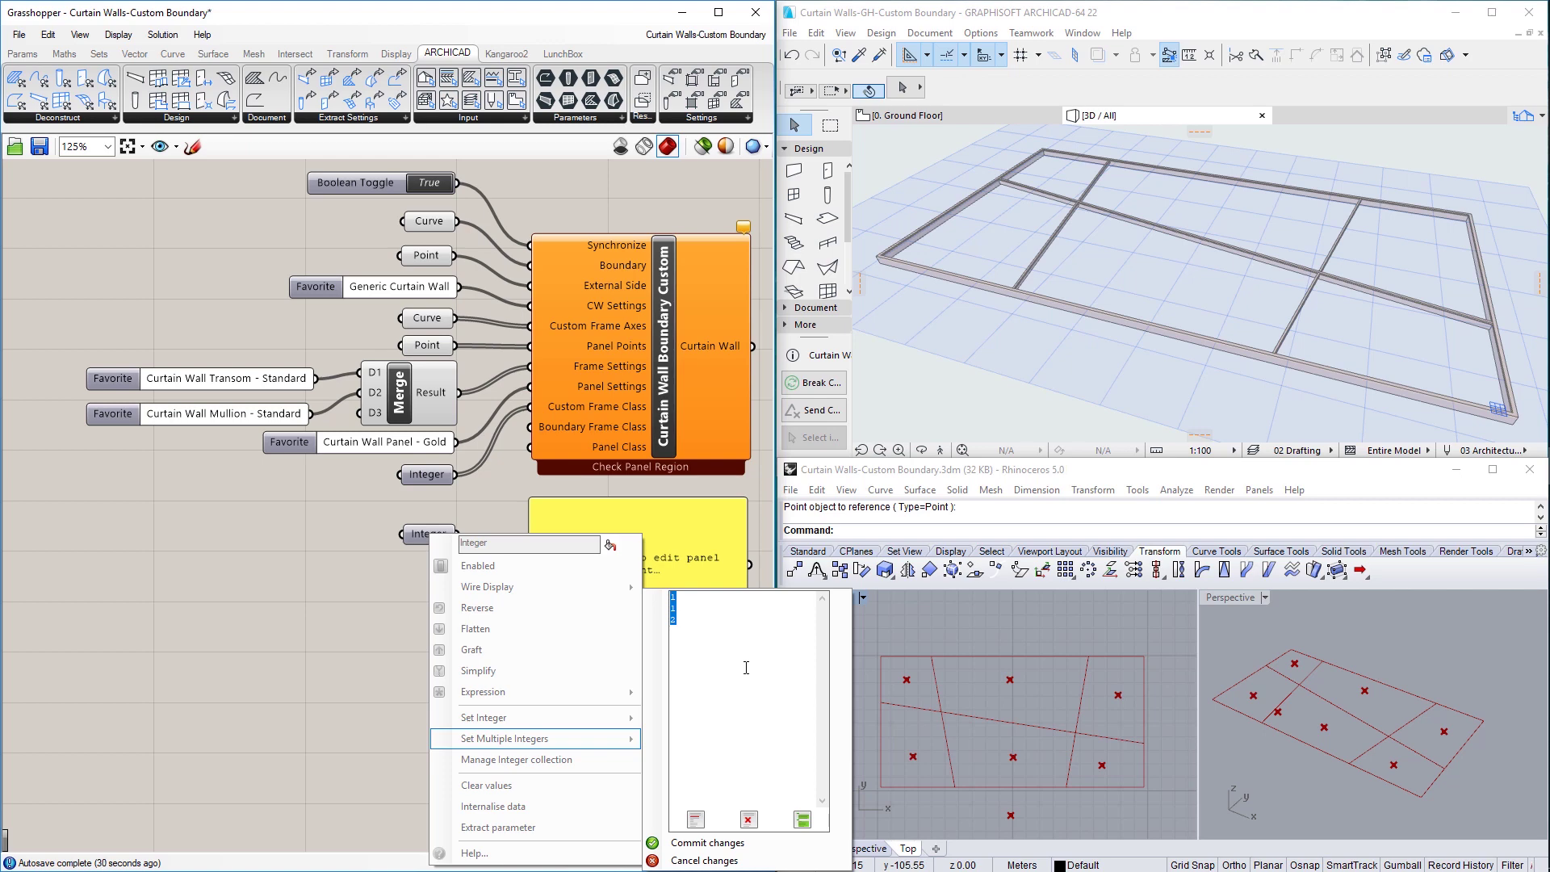
pyautogui.write('1')
pyautogui.press('Return')
pyautogui.write('0')
pyautogui.press('Return')
pyautogui.write('1 1 0 1')
pyautogui.click(703, 844)
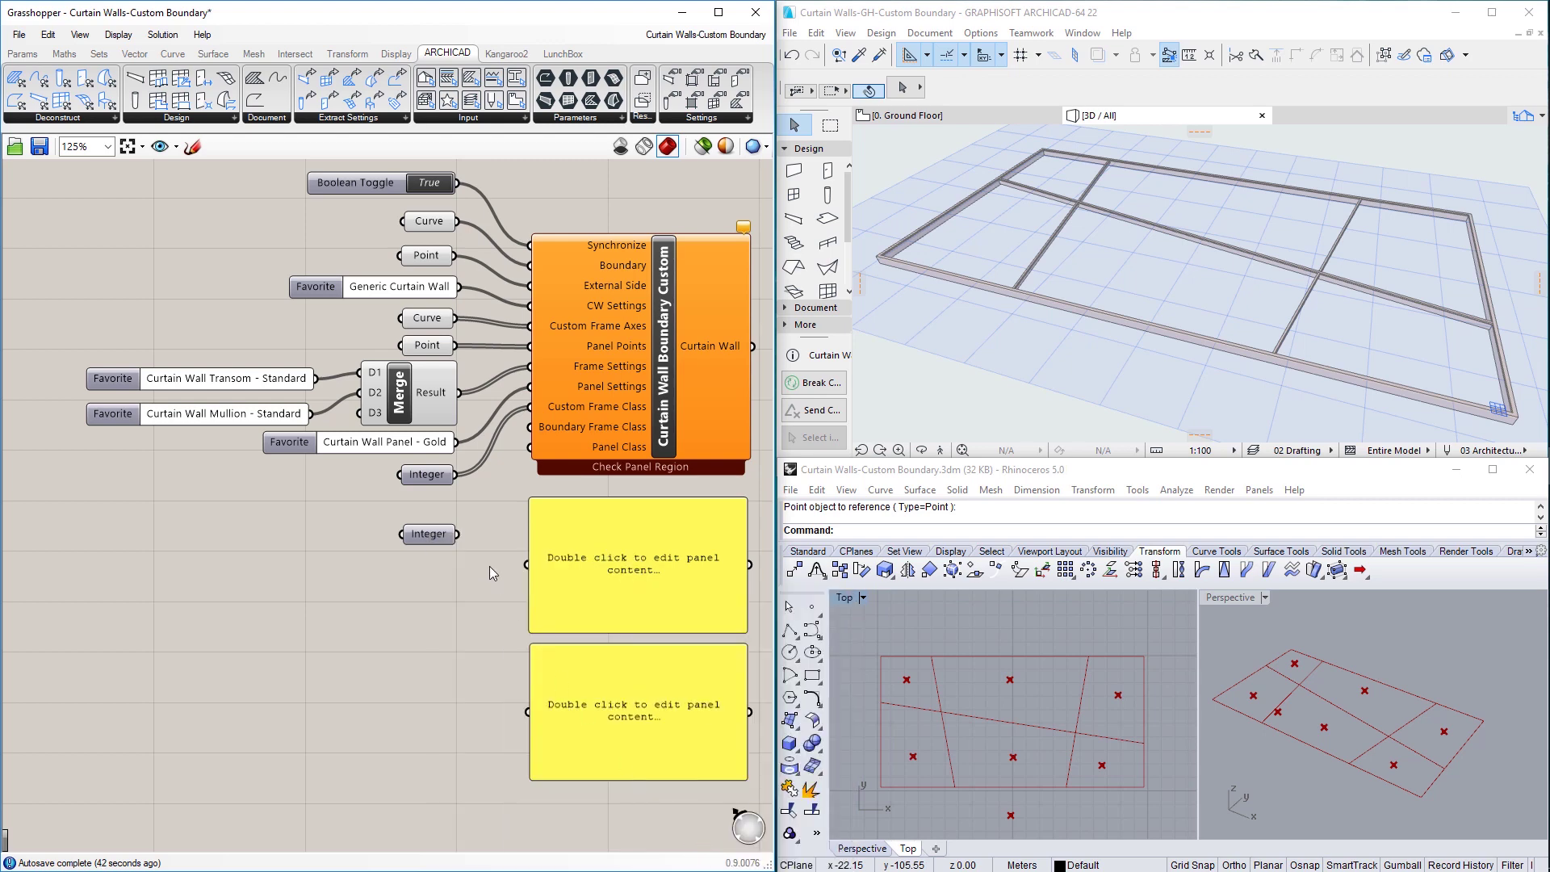
# Preview the integer list and the referenced points in two panels.
pyautogui.moveTo(434, 541)
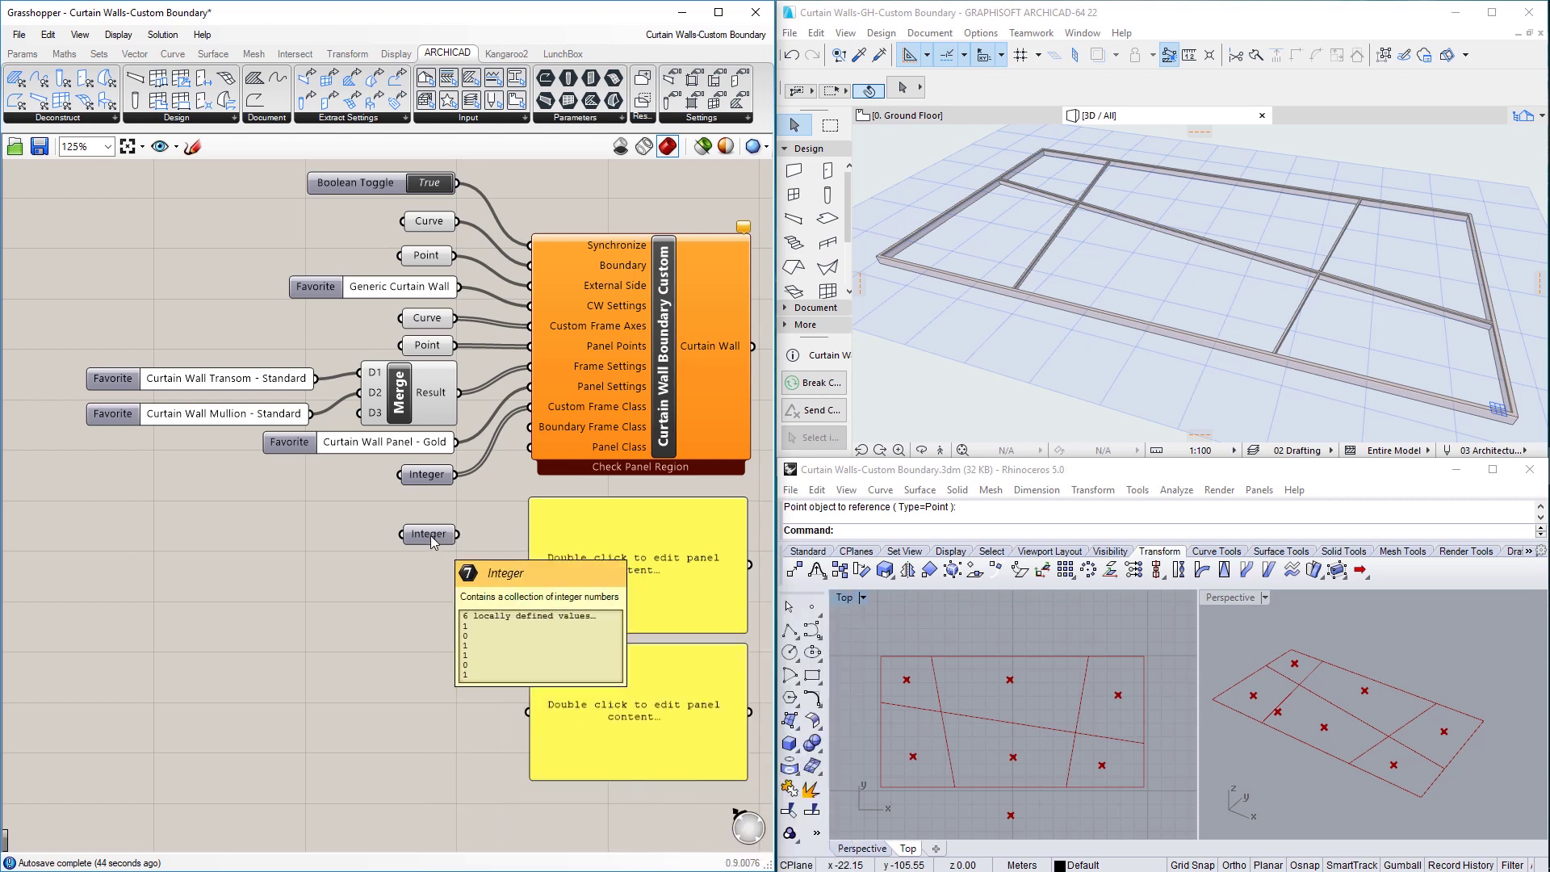
pyautogui.moveTo(457, 534); pyautogui.dragTo(527, 711)
pyautogui.moveTo(454, 346); pyautogui.dragTo(528, 564)
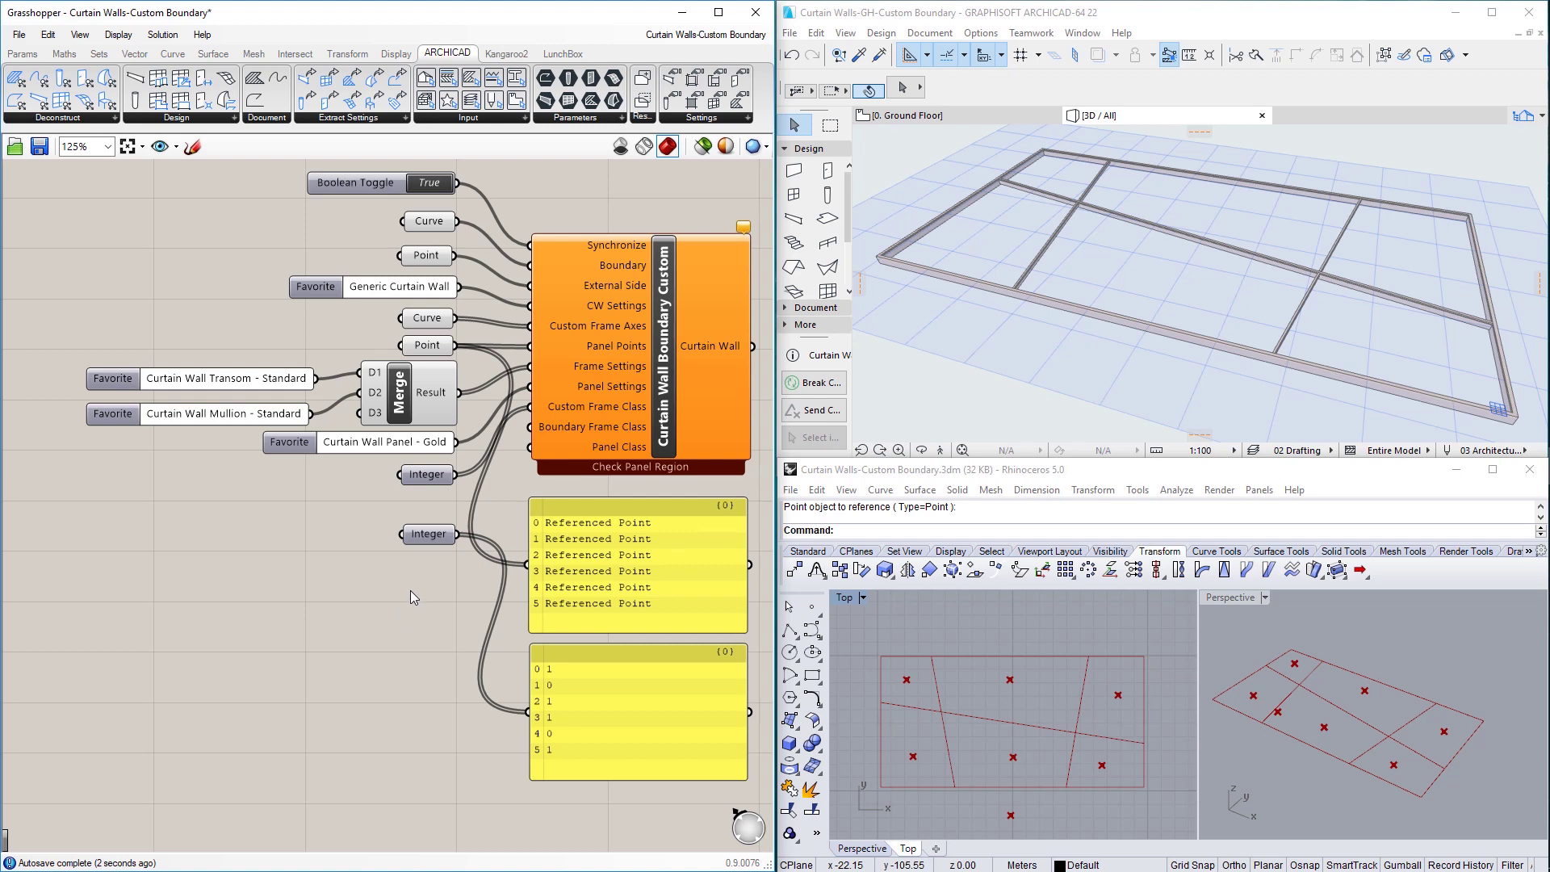
# Wire the 1, 0, 1, 1, 0, 1 list to Panel Class and connect a new -2 integer.
pyautogui.moveTo(466, 532); pyautogui.dragTo(523, 449)
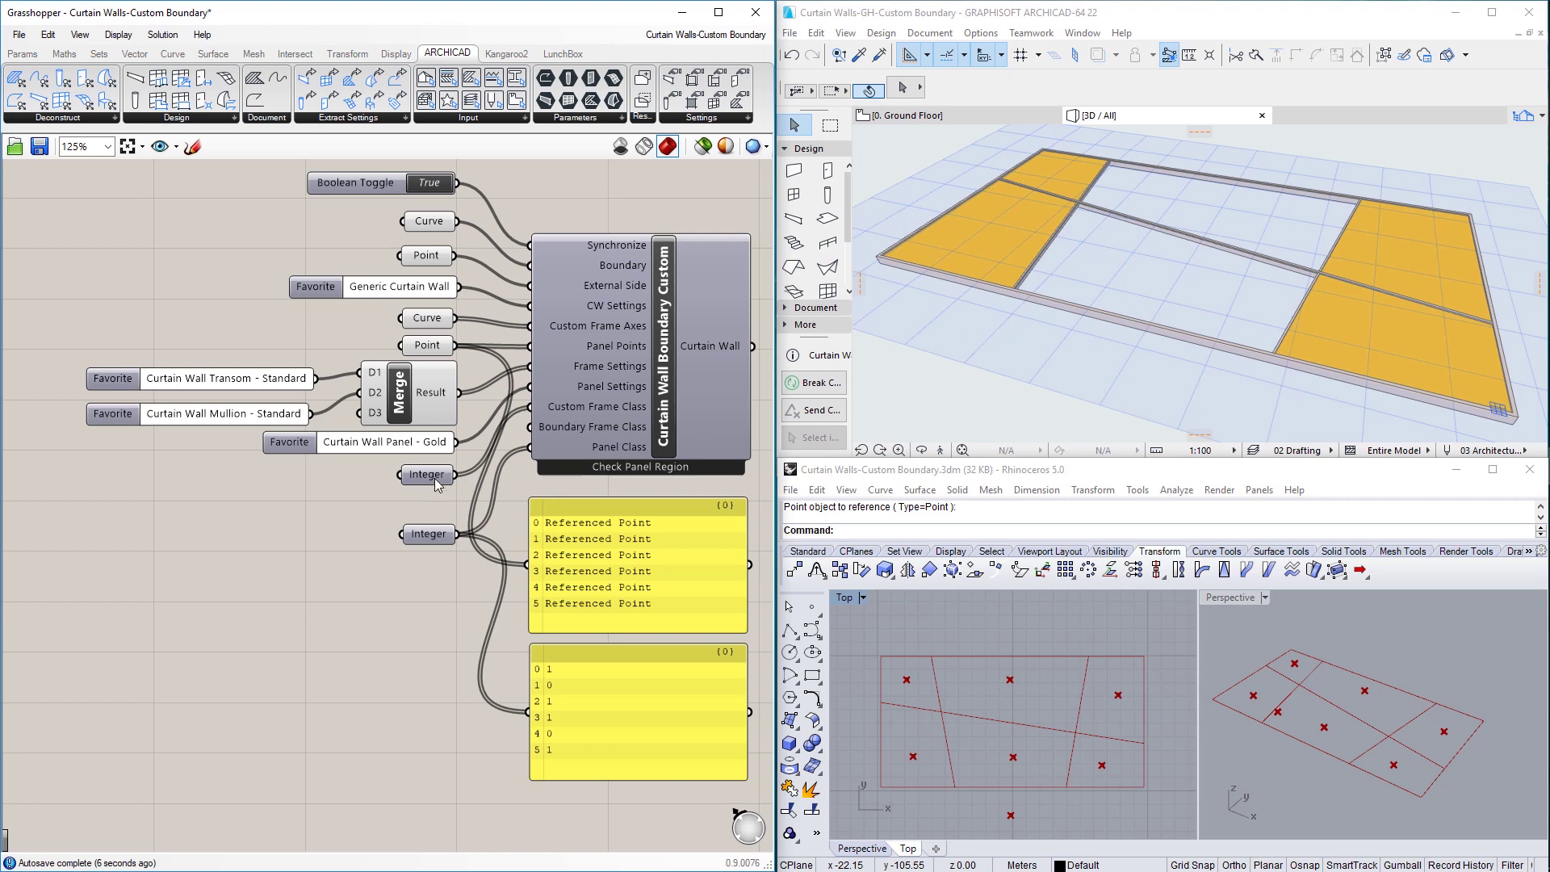
pyautogui.moveTo(436, 478); pyautogui.dragTo(440, 502)
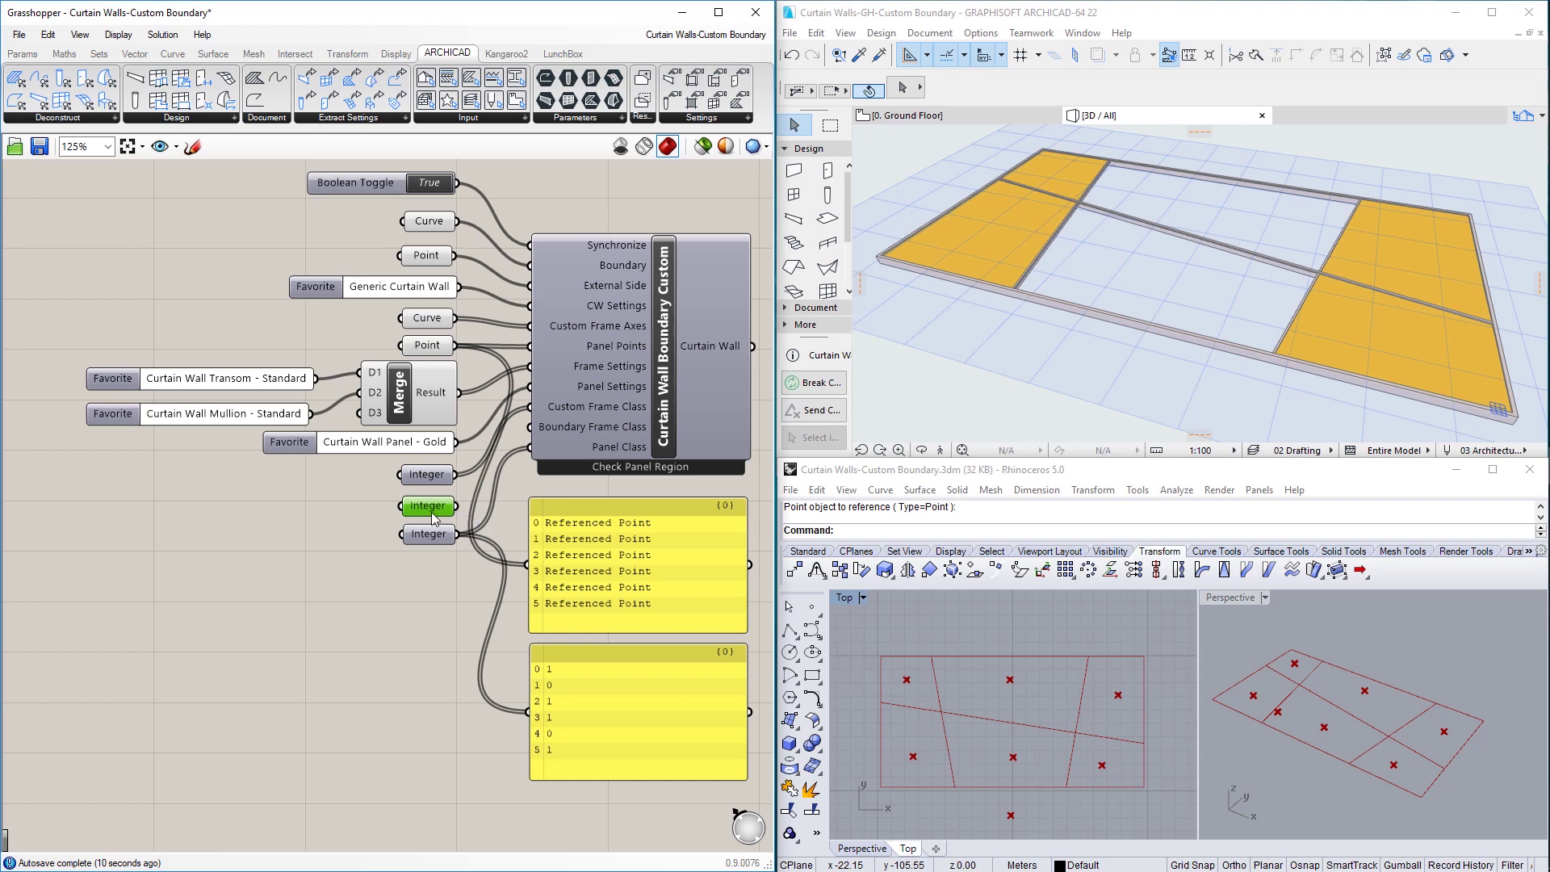
pyautogui.rightClick(428, 507)
pyautogui.moveTo(646, 699)
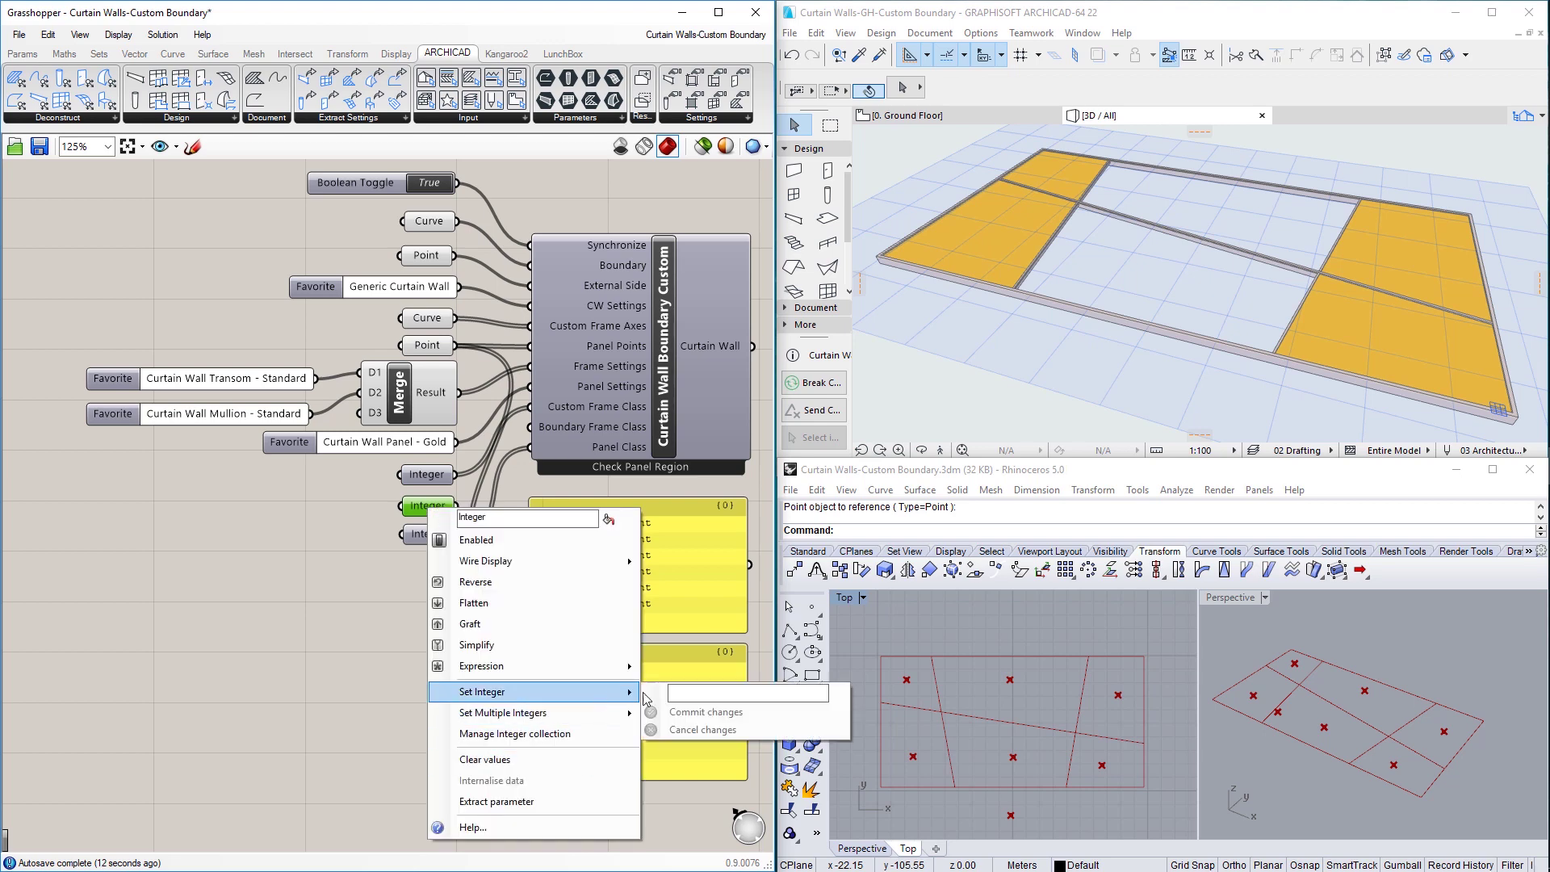
pyautogui.click(695, 691)
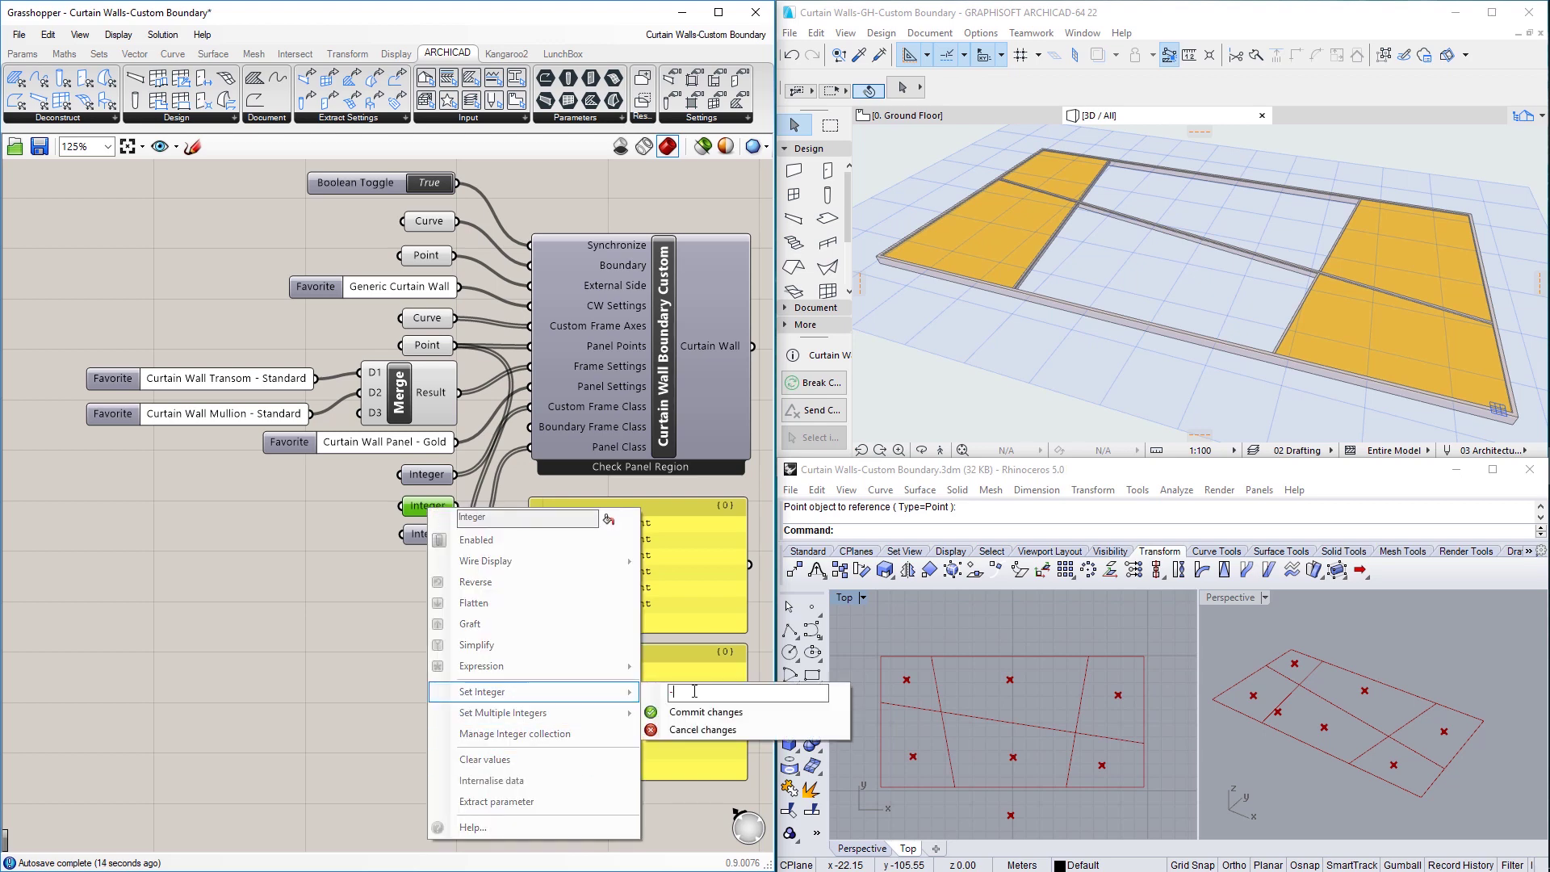
pyautogui.write('-2')
pyautogui.click(699, 717)
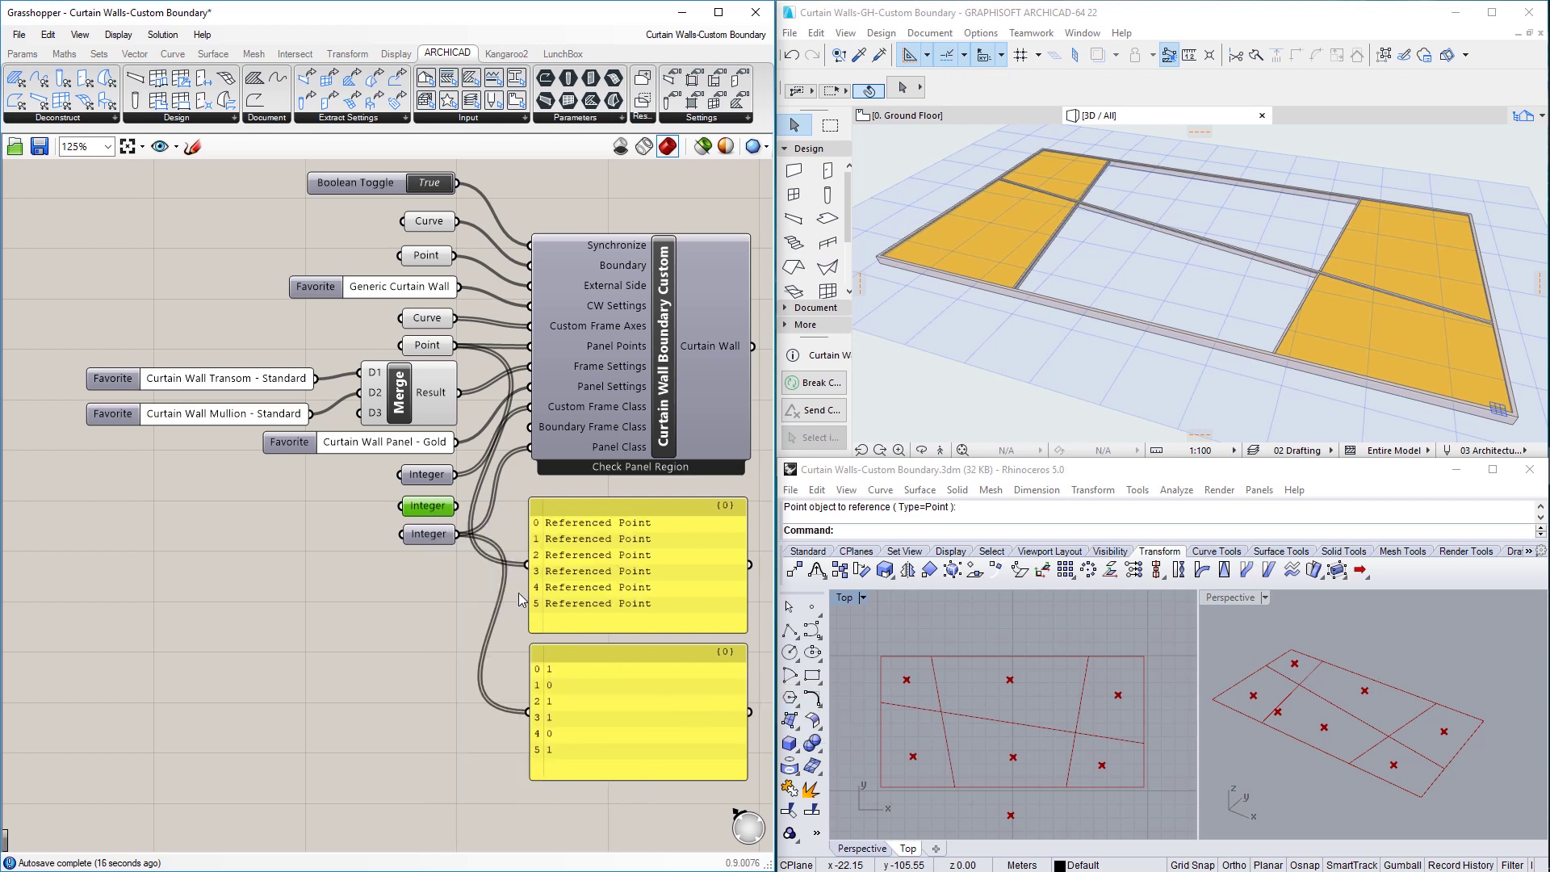
pyautogui.moveTo(456, 506); pyautogui.dragTo(530, 426)
pyautogui.click(437, 593)
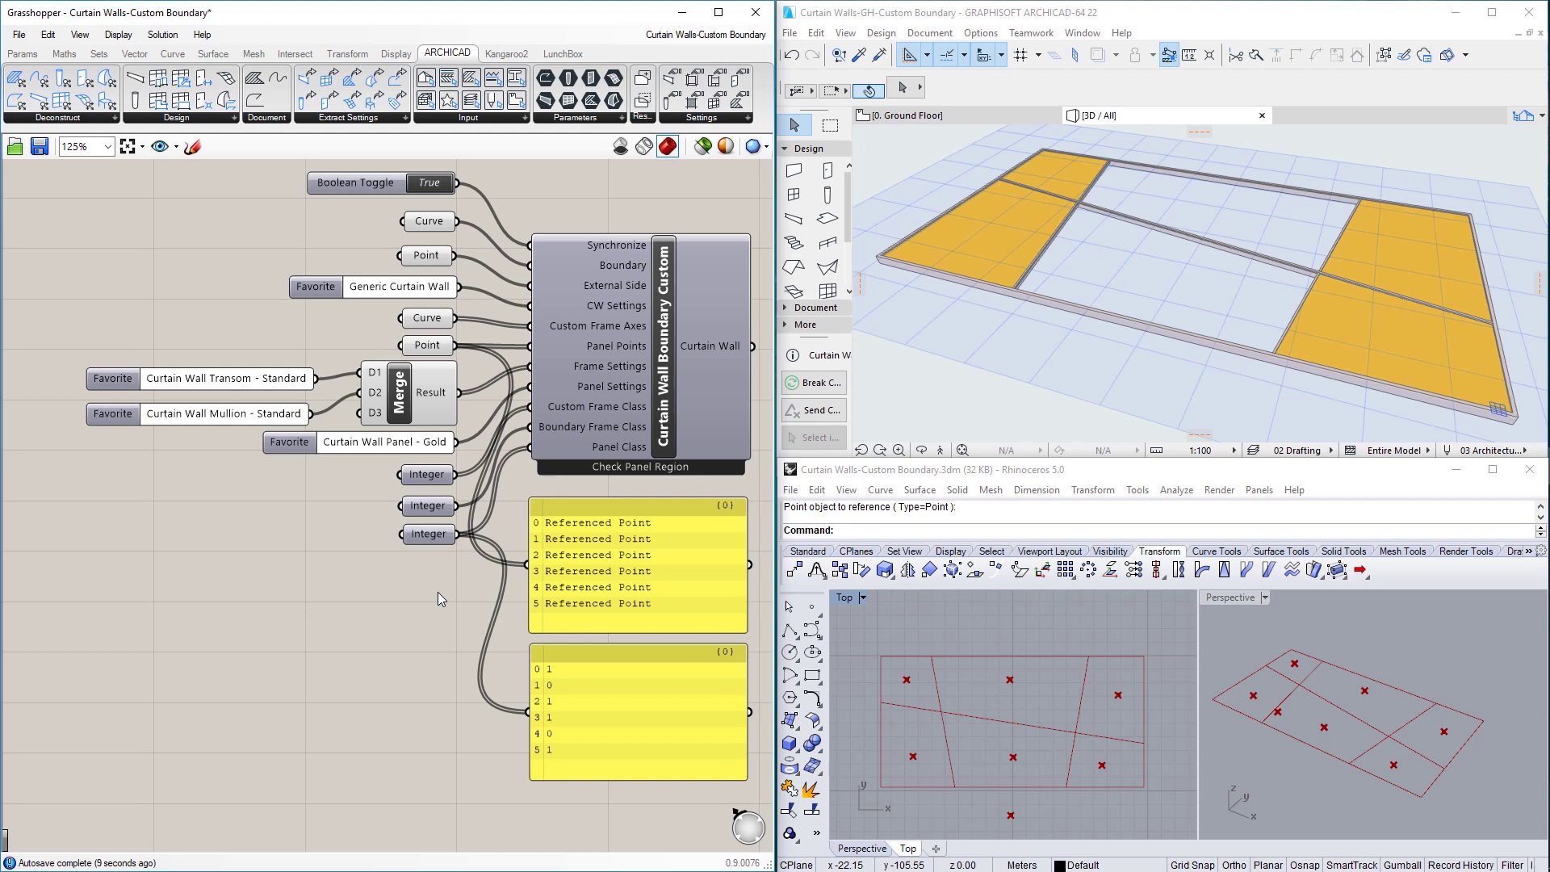
# Swap the Gold panel favorite for Curtain Wall Panel - Red.
pyautogui.doubleClick(412, 446)
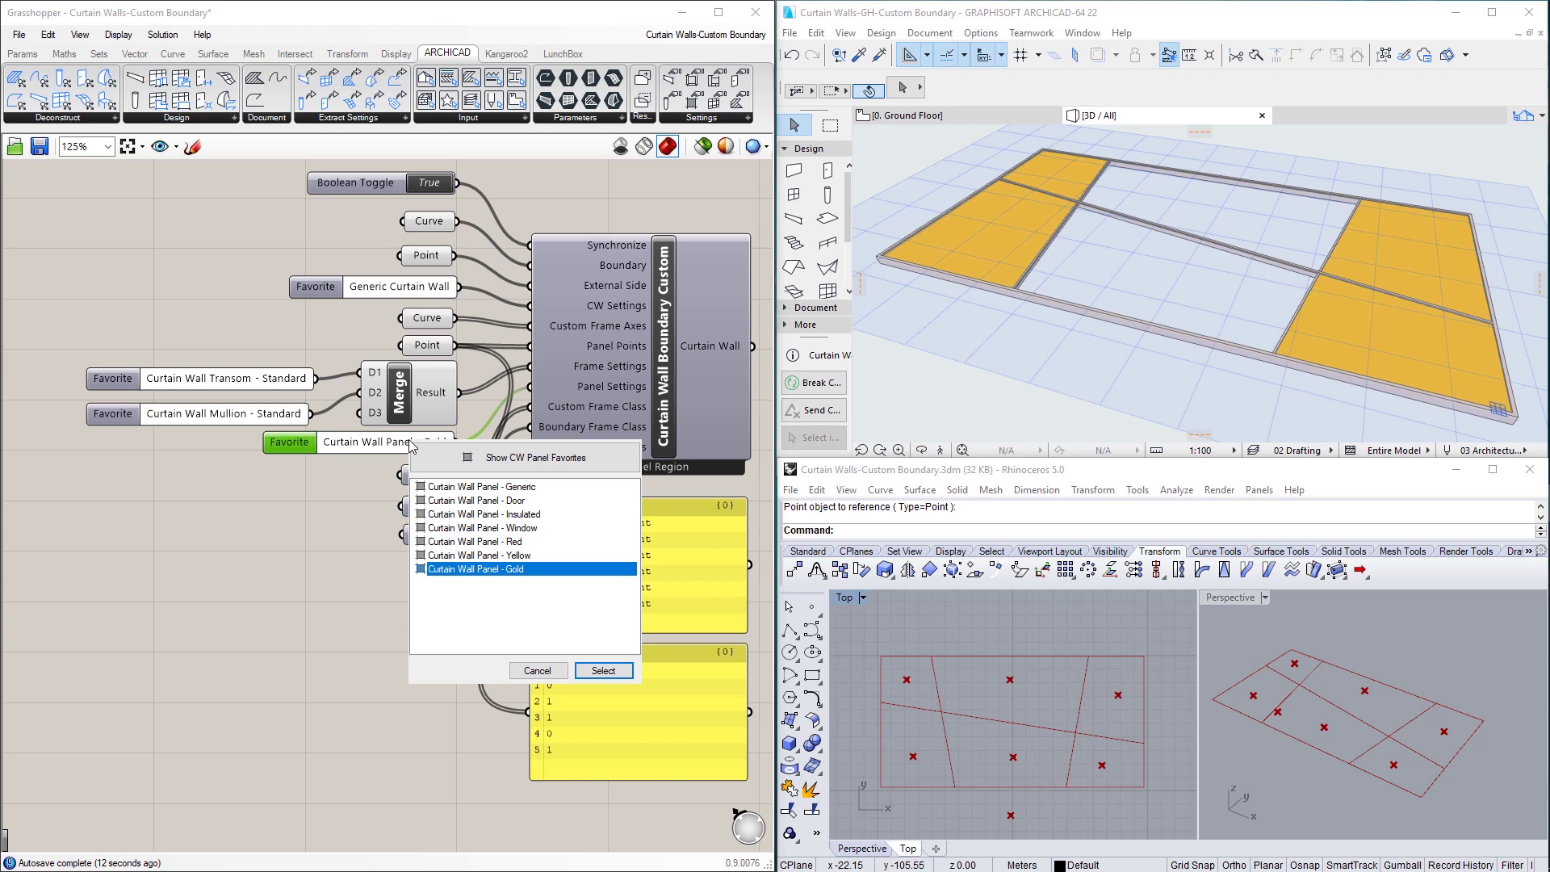
pyautogui.click(502, 541)
pyautogui.press('Return')
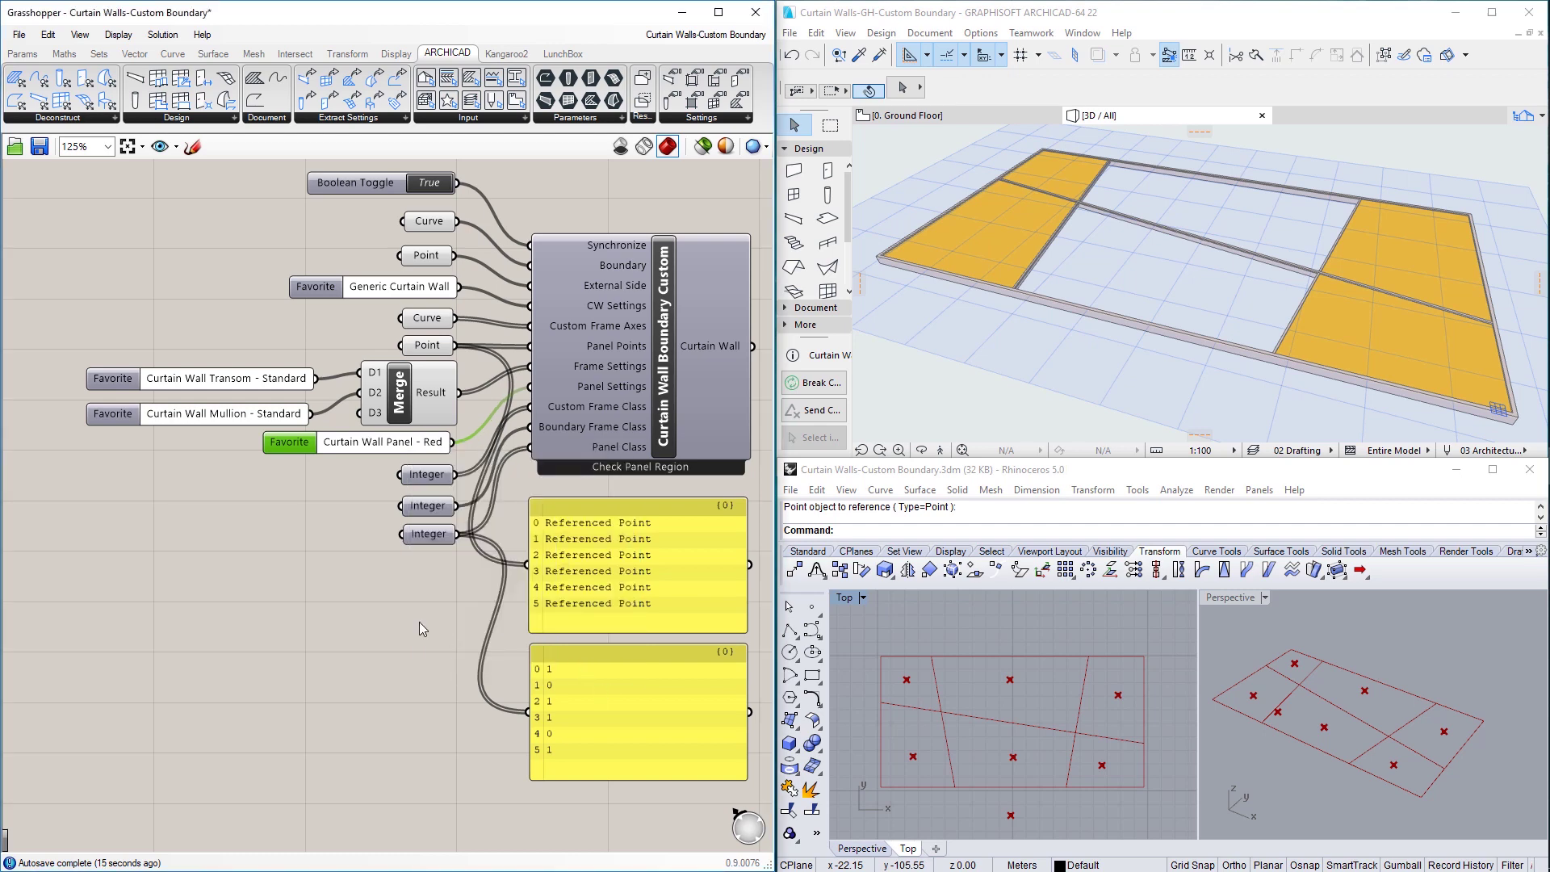